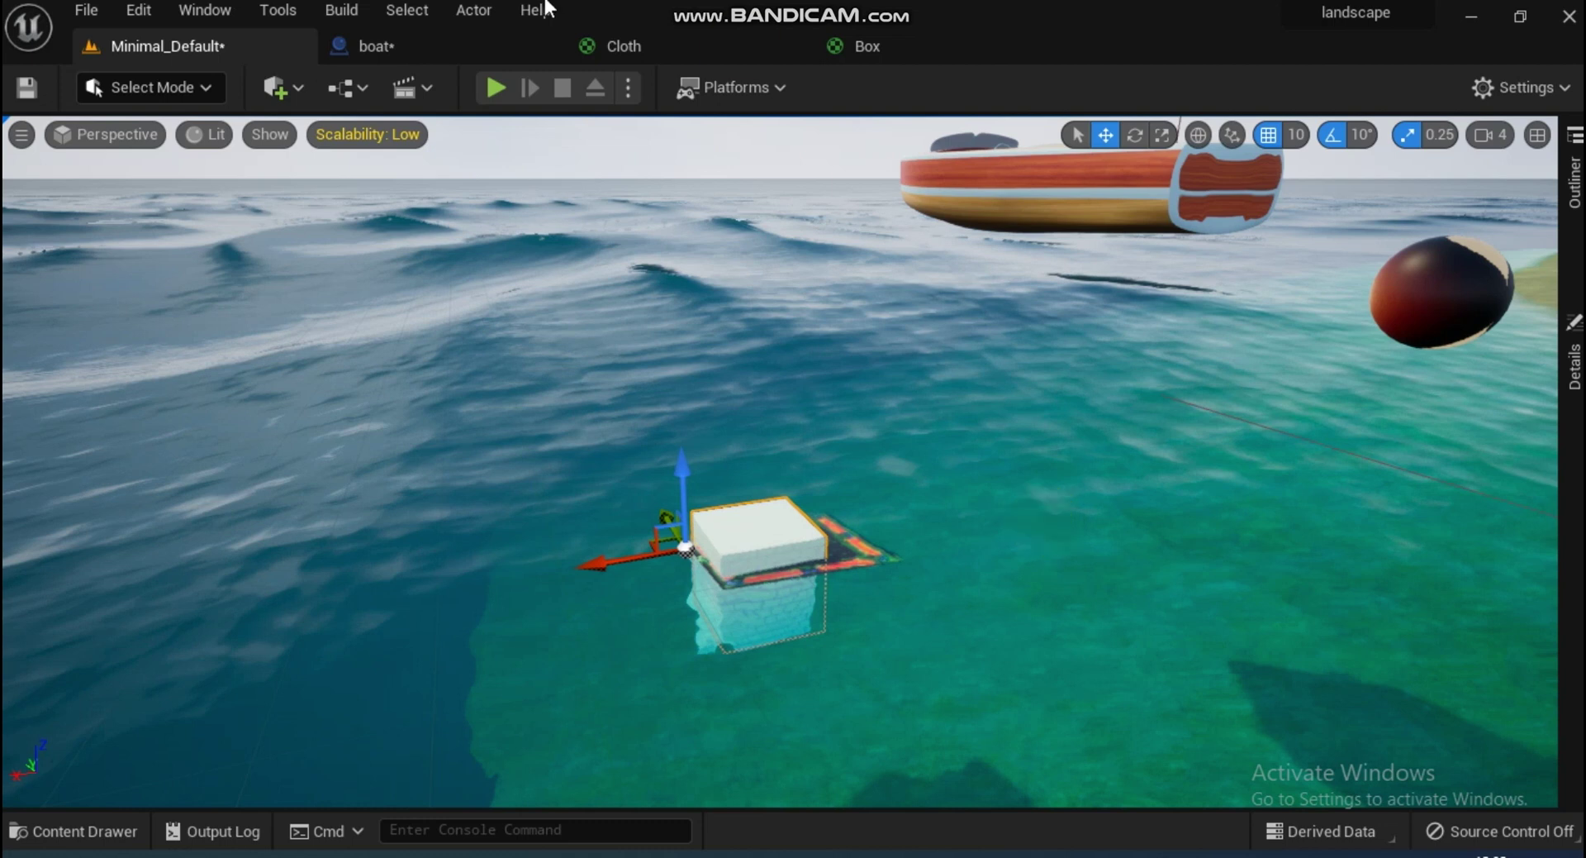
Play the ocean level to watch the boat float on the waves, then stop the test
{"action": "left_click", "coordinate": [494, 87]}
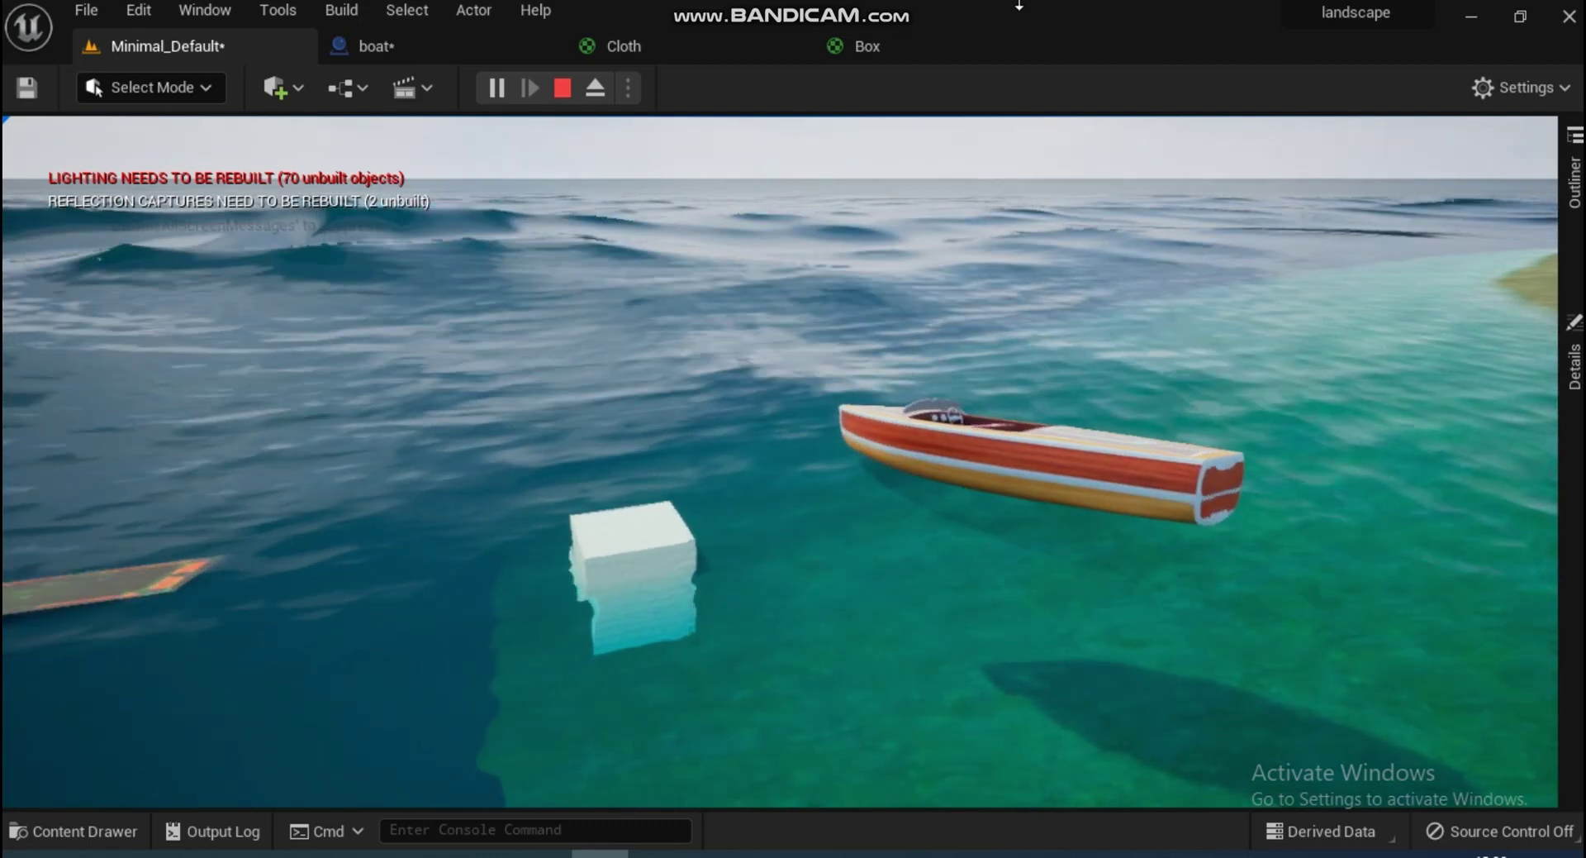
{"action": "key", "text": "Escape"}
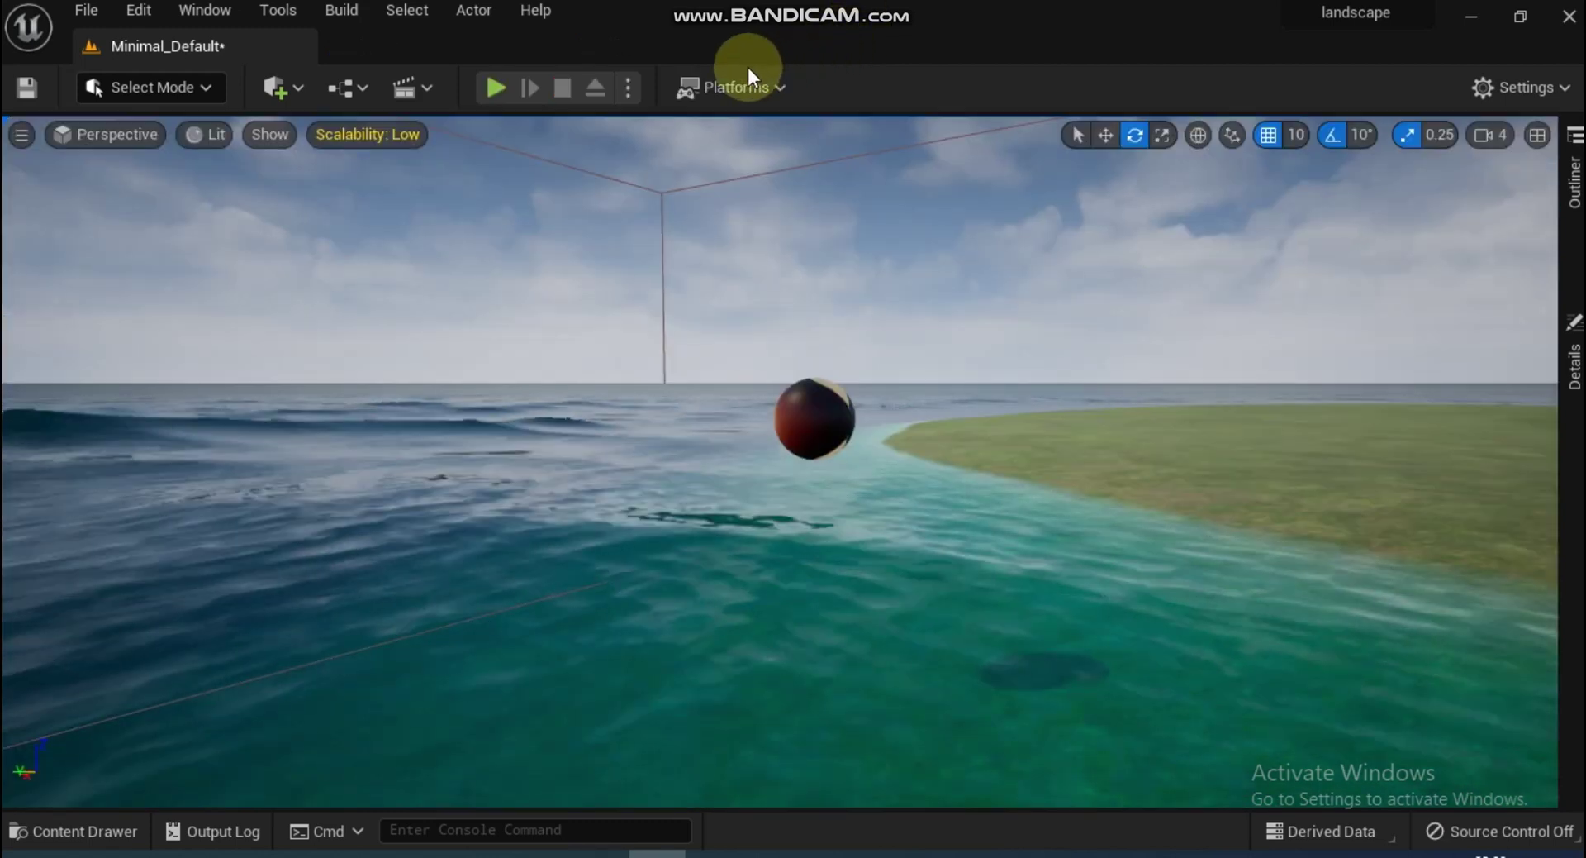
{"action": "left_click", "coordinate": [496, 86]}
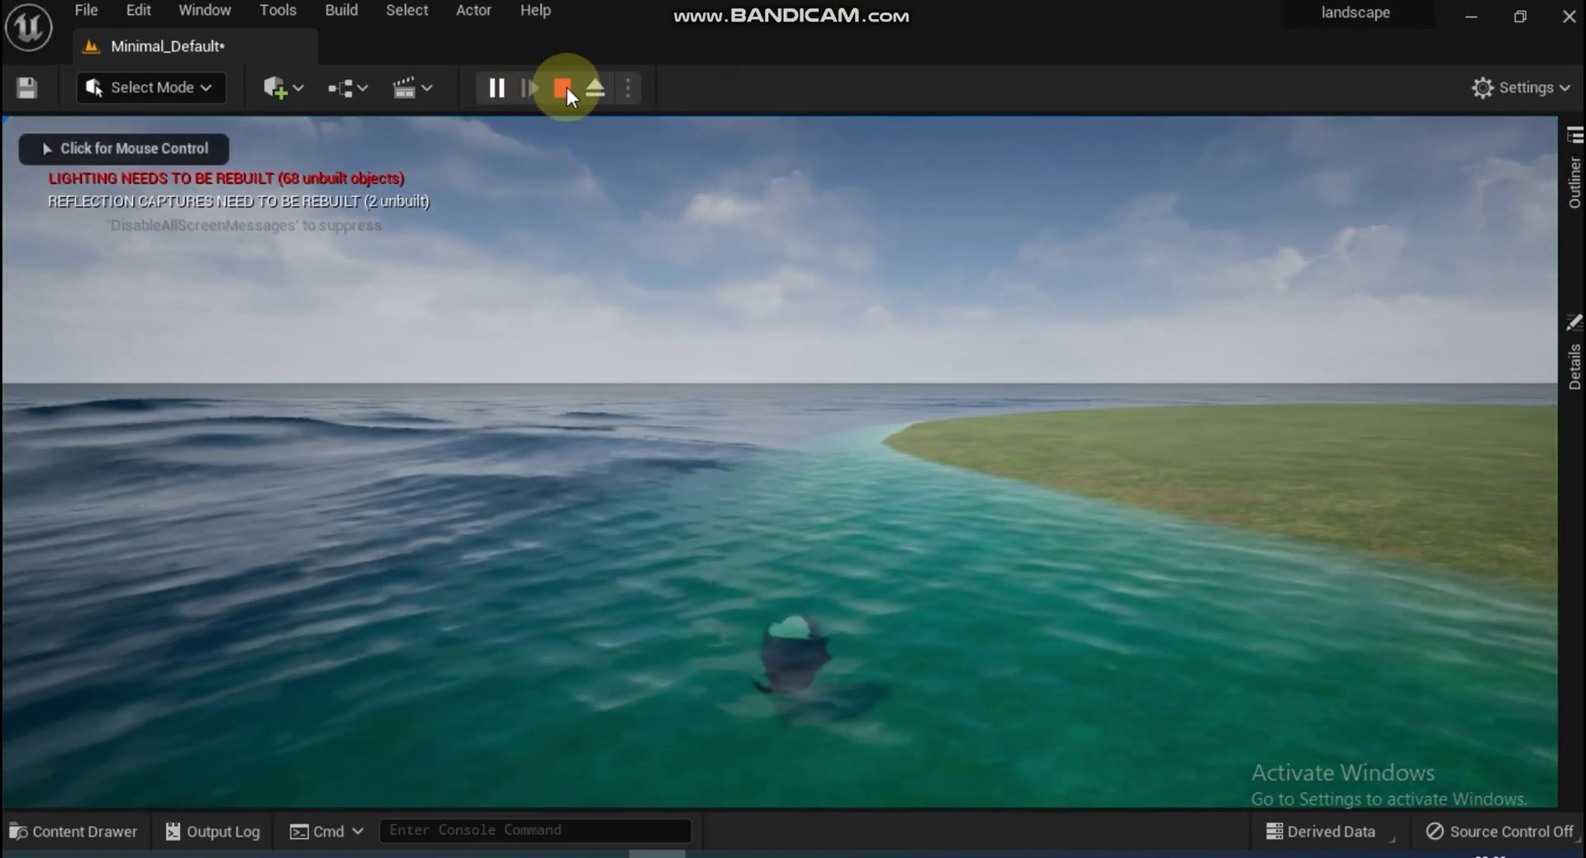
{"action": "left_click", "coordinate": [556, 89]}
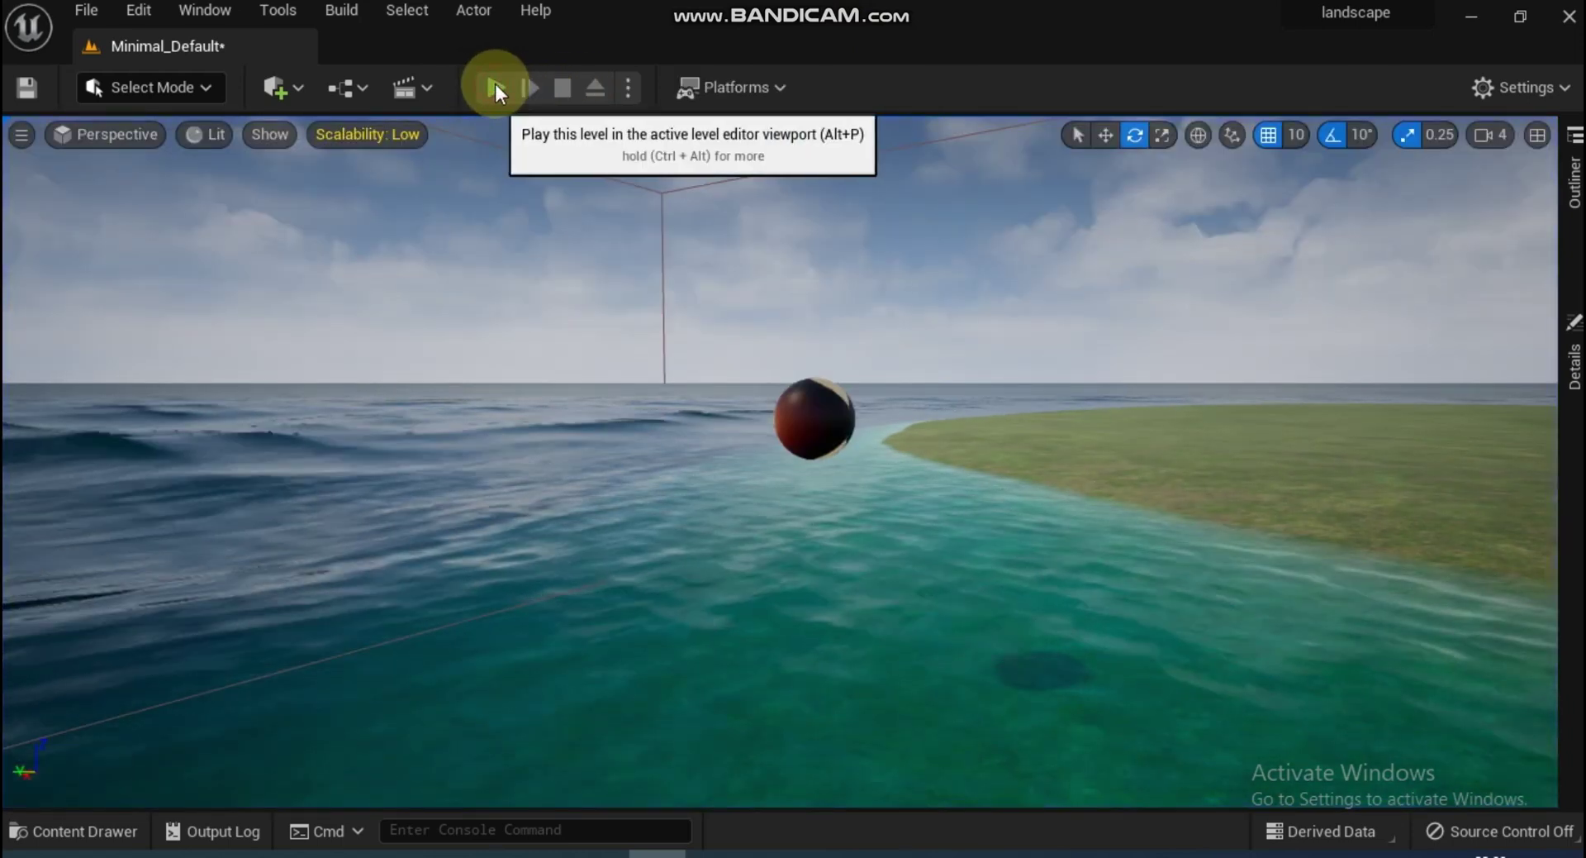
{"action": "left_click", "coordinate": [495, 86]}
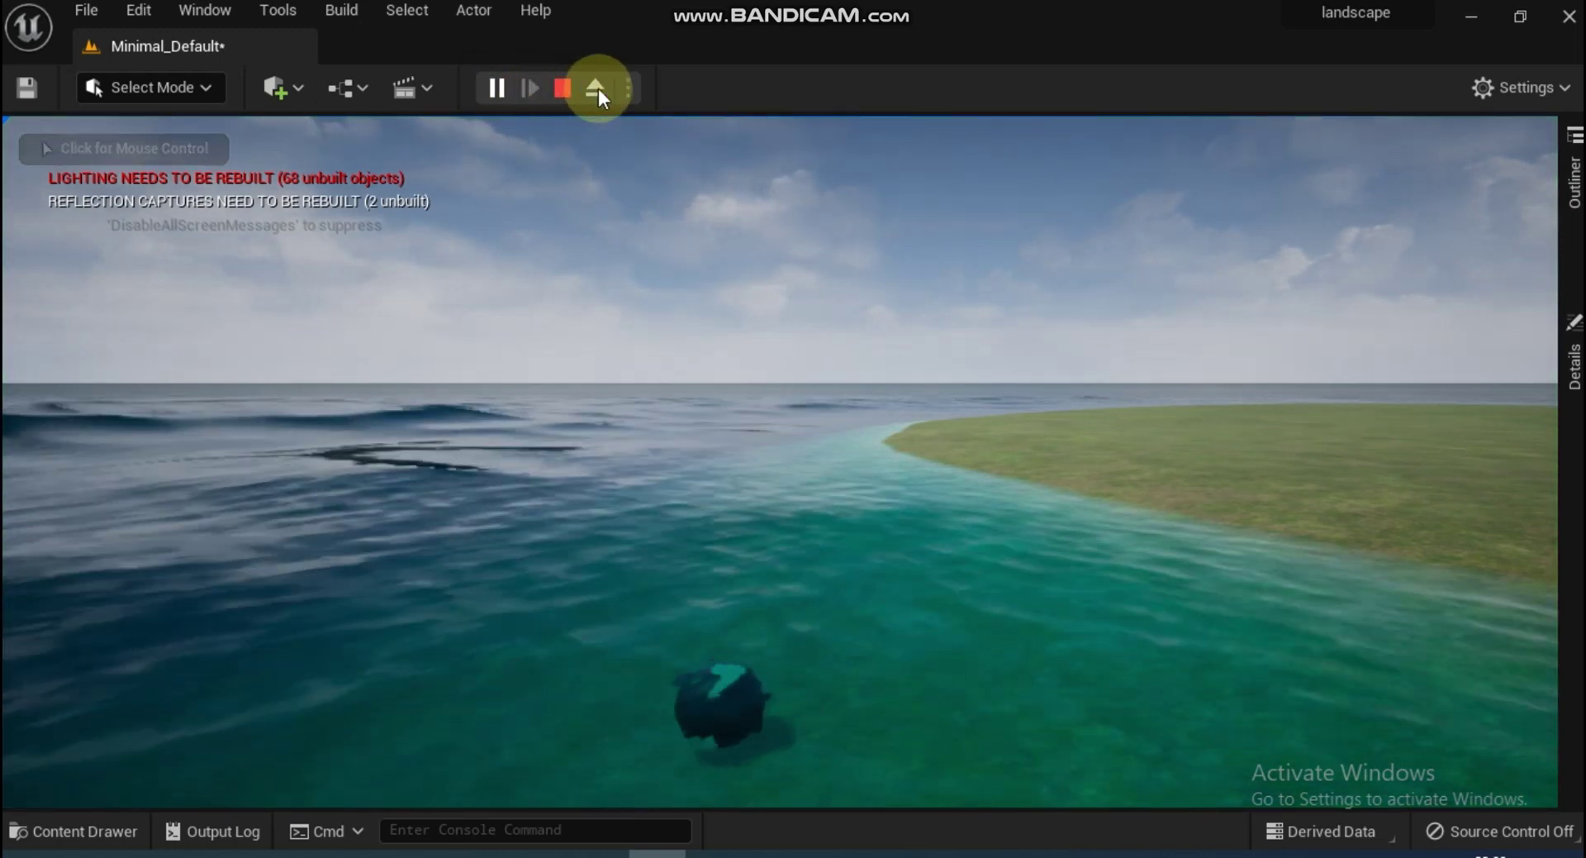
{"action": "left_click", "coordinate": [563, 92]}
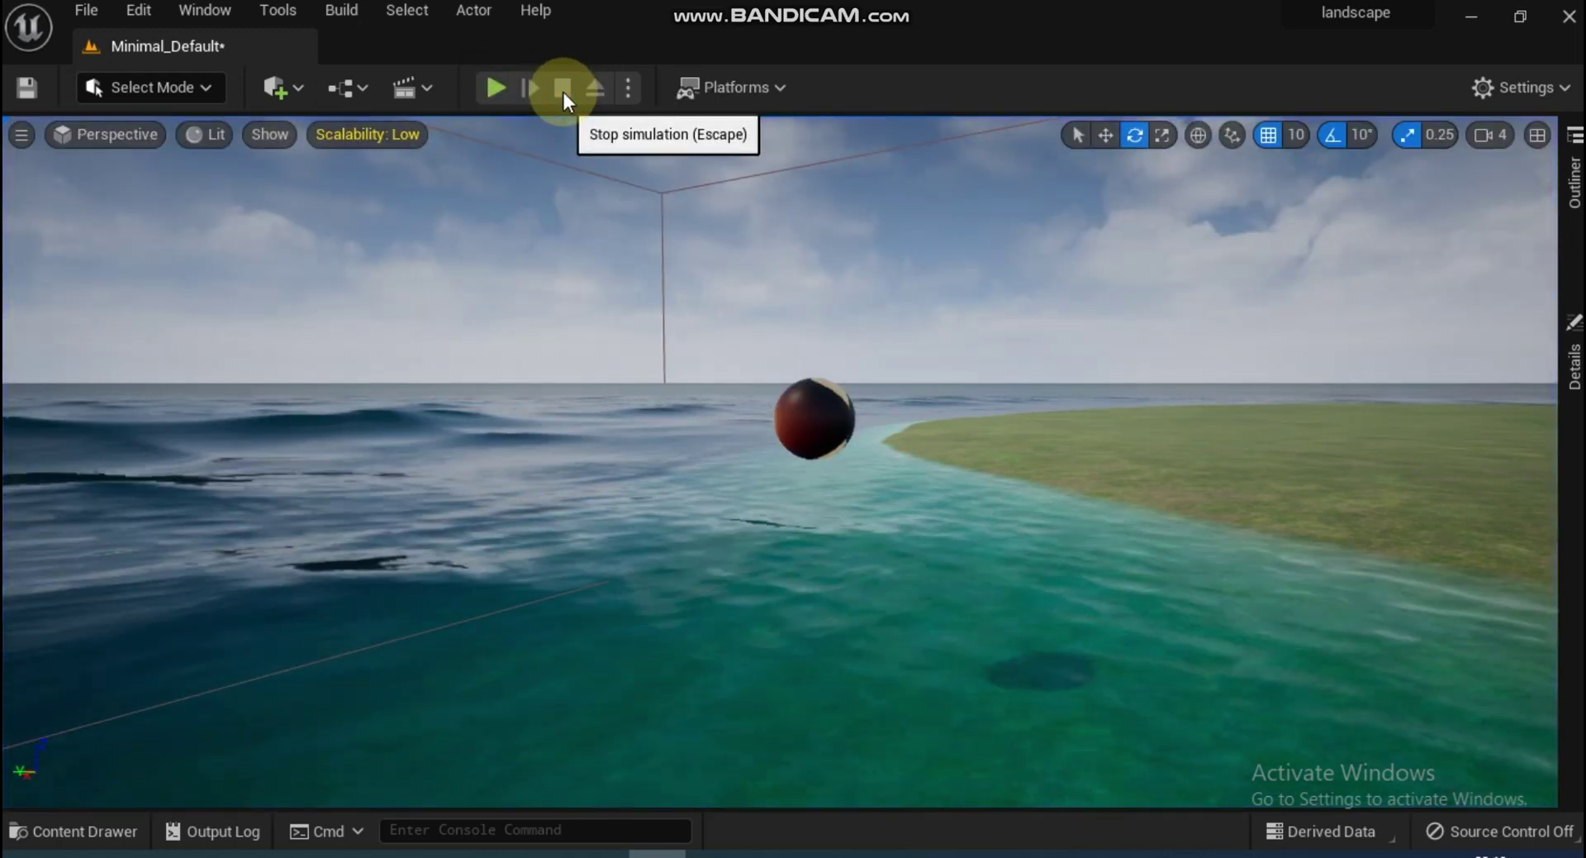
Browse the Content Drawer to the StarterContent Blueprints folder
{"action": "left_click", "coordinate": [103, 829]}
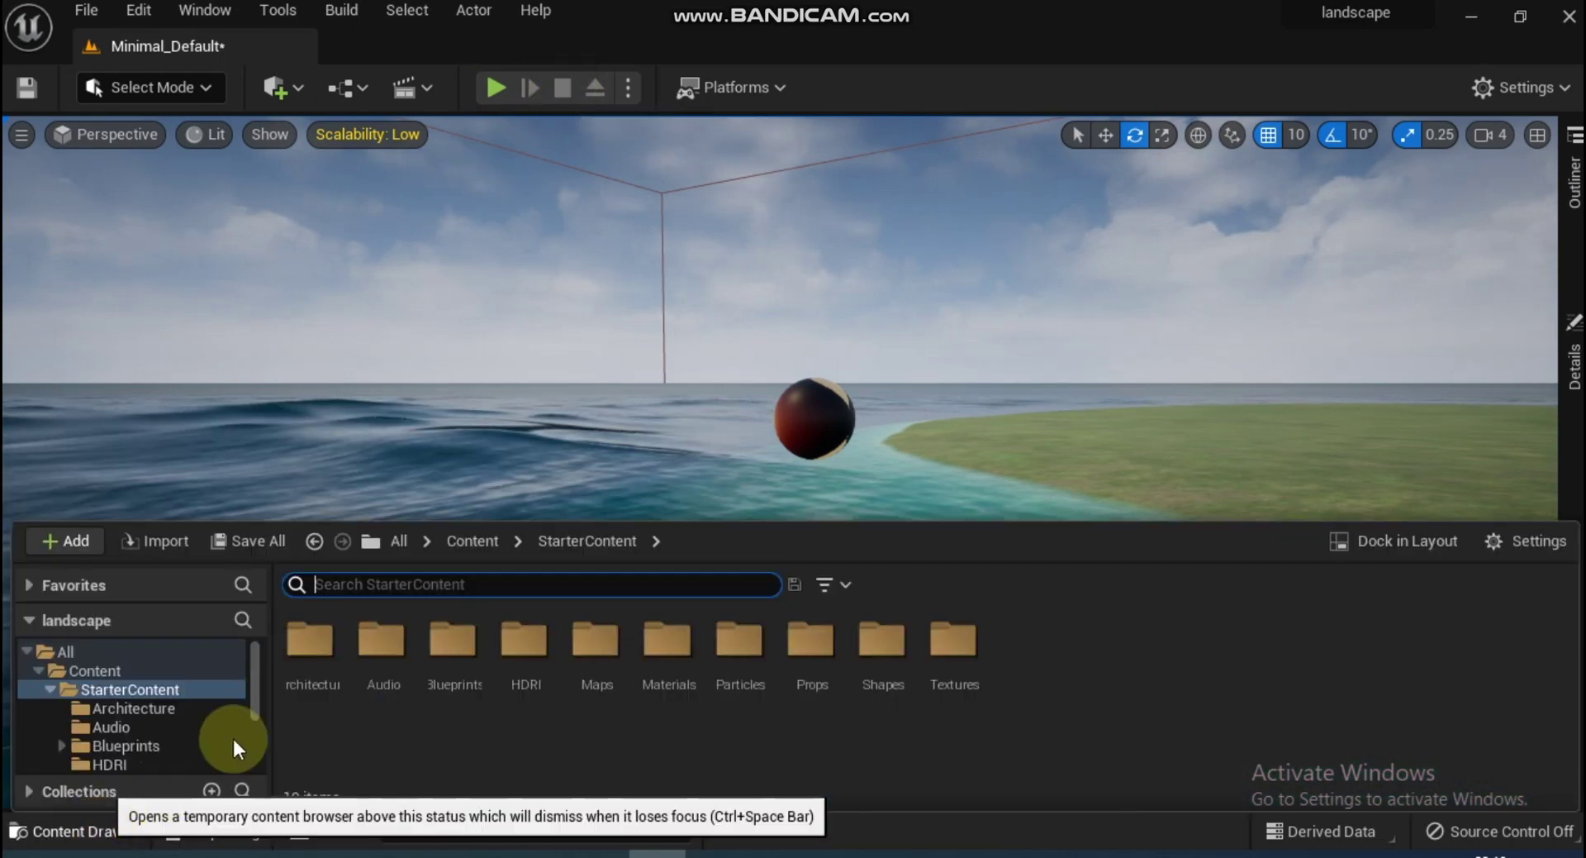
{"action": "double_click", "coordinate": [452, 640]}
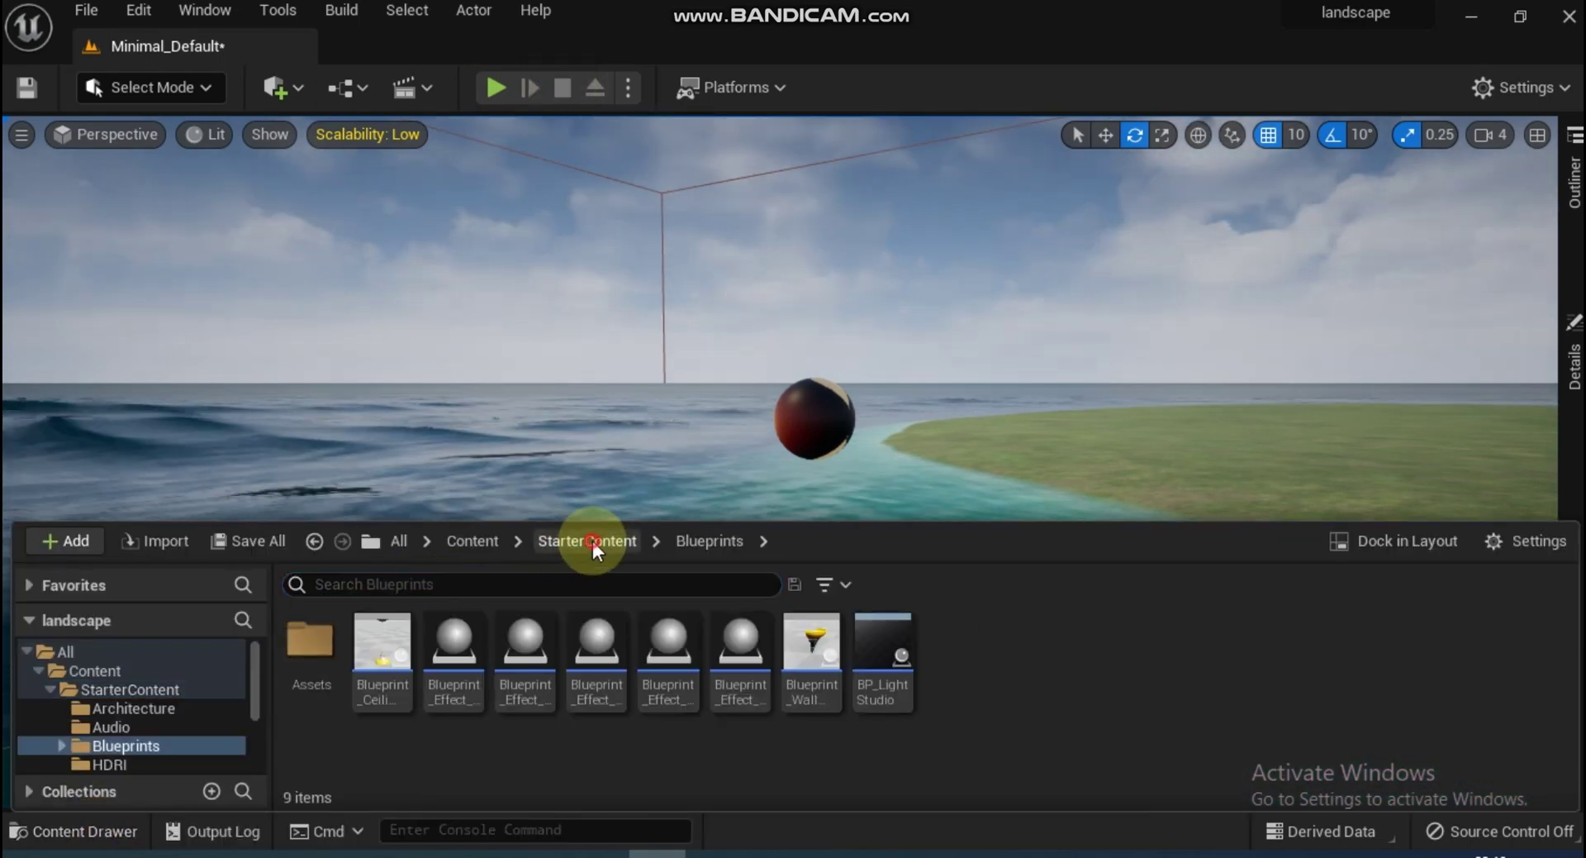
{"action": "left_click", "coordinate": [592, 541]}
{"action": "double_click", "coordinate": [446, 640]}
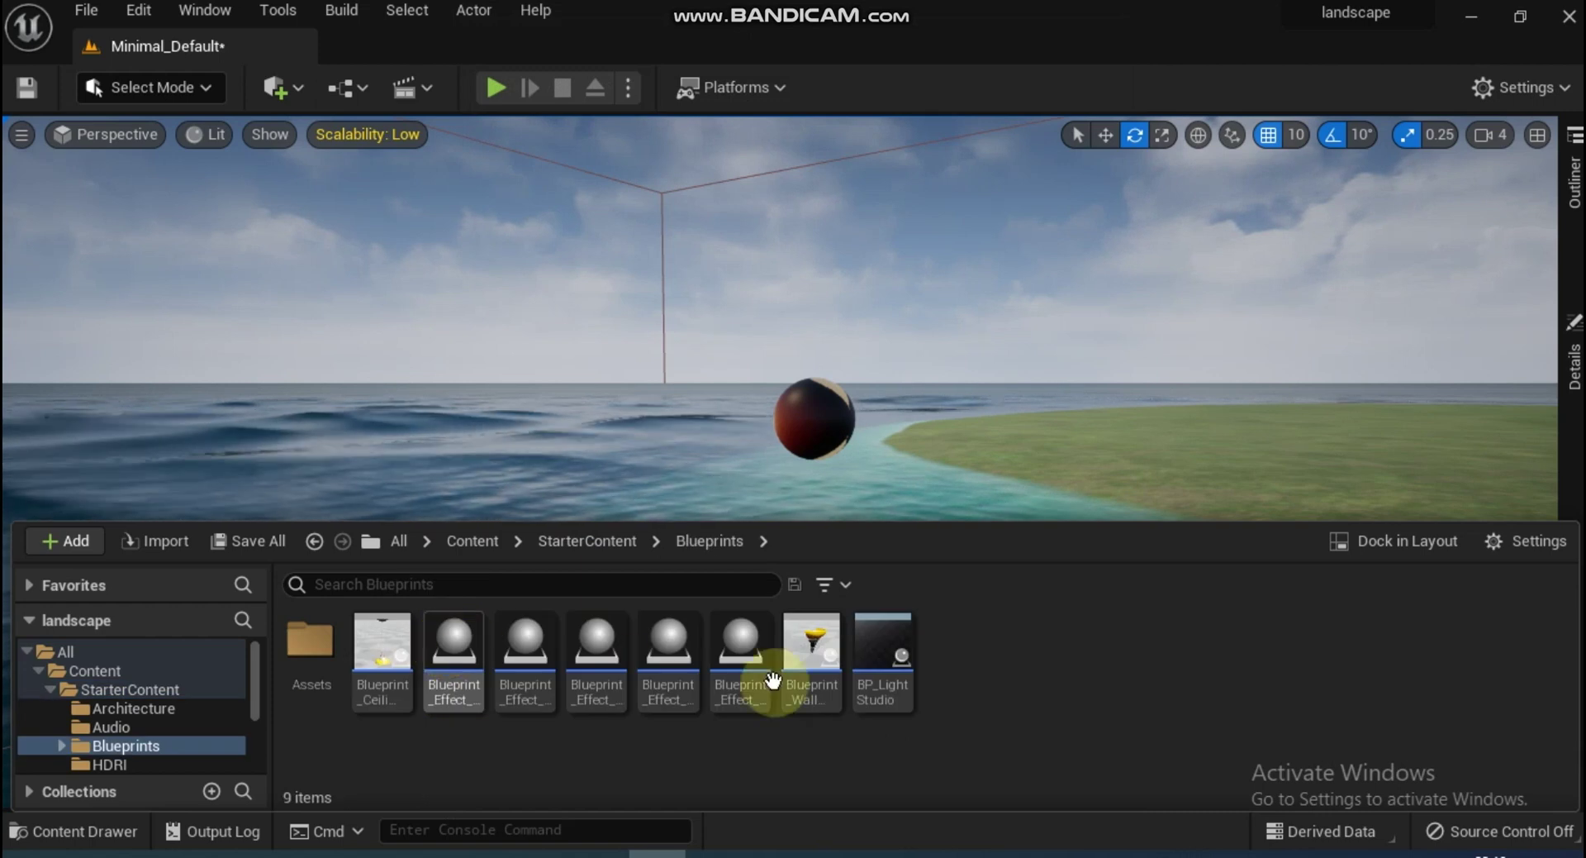
Create an Actor Blueprint Class named fLOATBALL there and open it in the Blueprint editor
{"action": "right_click", "coordinate": [985, 643]}
{"action": "left_click", "coordinate": [1113, 393]}
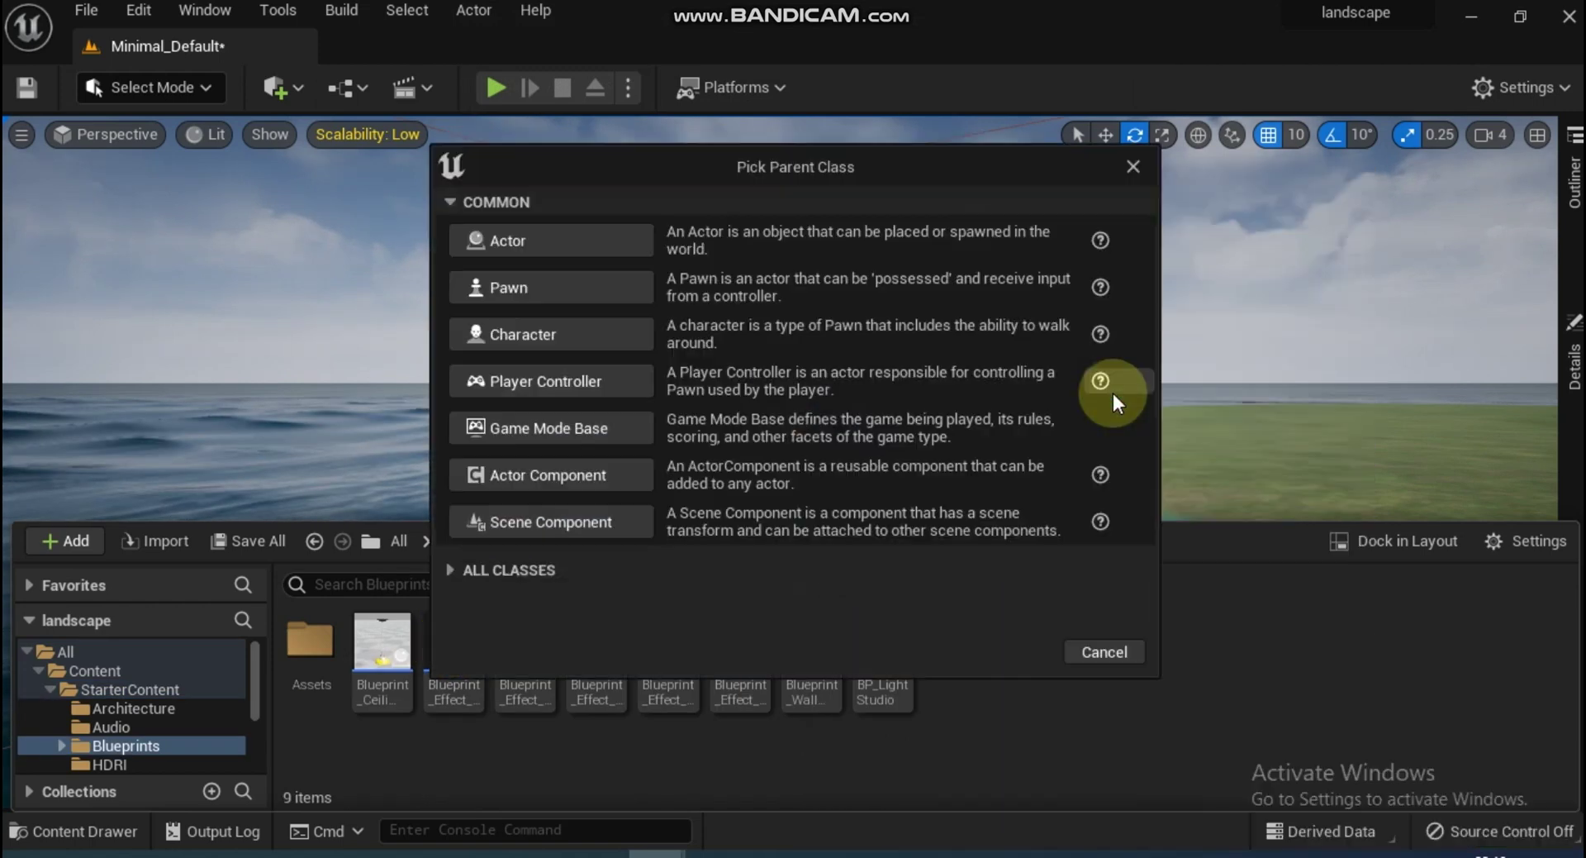
{"action": "left_click", "coordinate": [513, 241]}
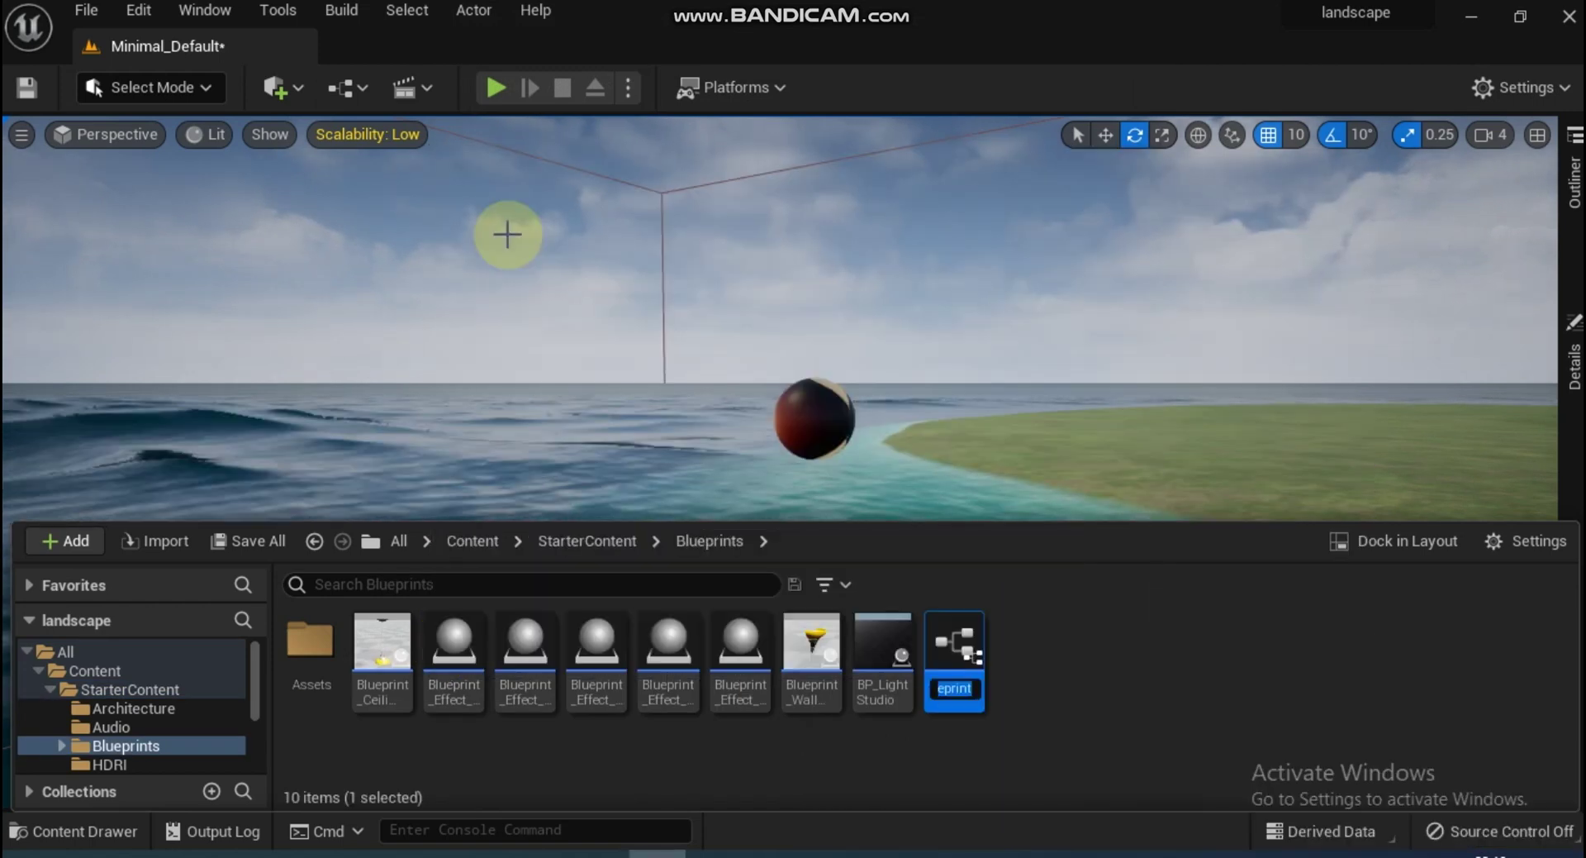
{"action": "type", "text": "f"}
{"action": "key", "text": "BackSpace"}
{"action": "type", "text": "LOA"}
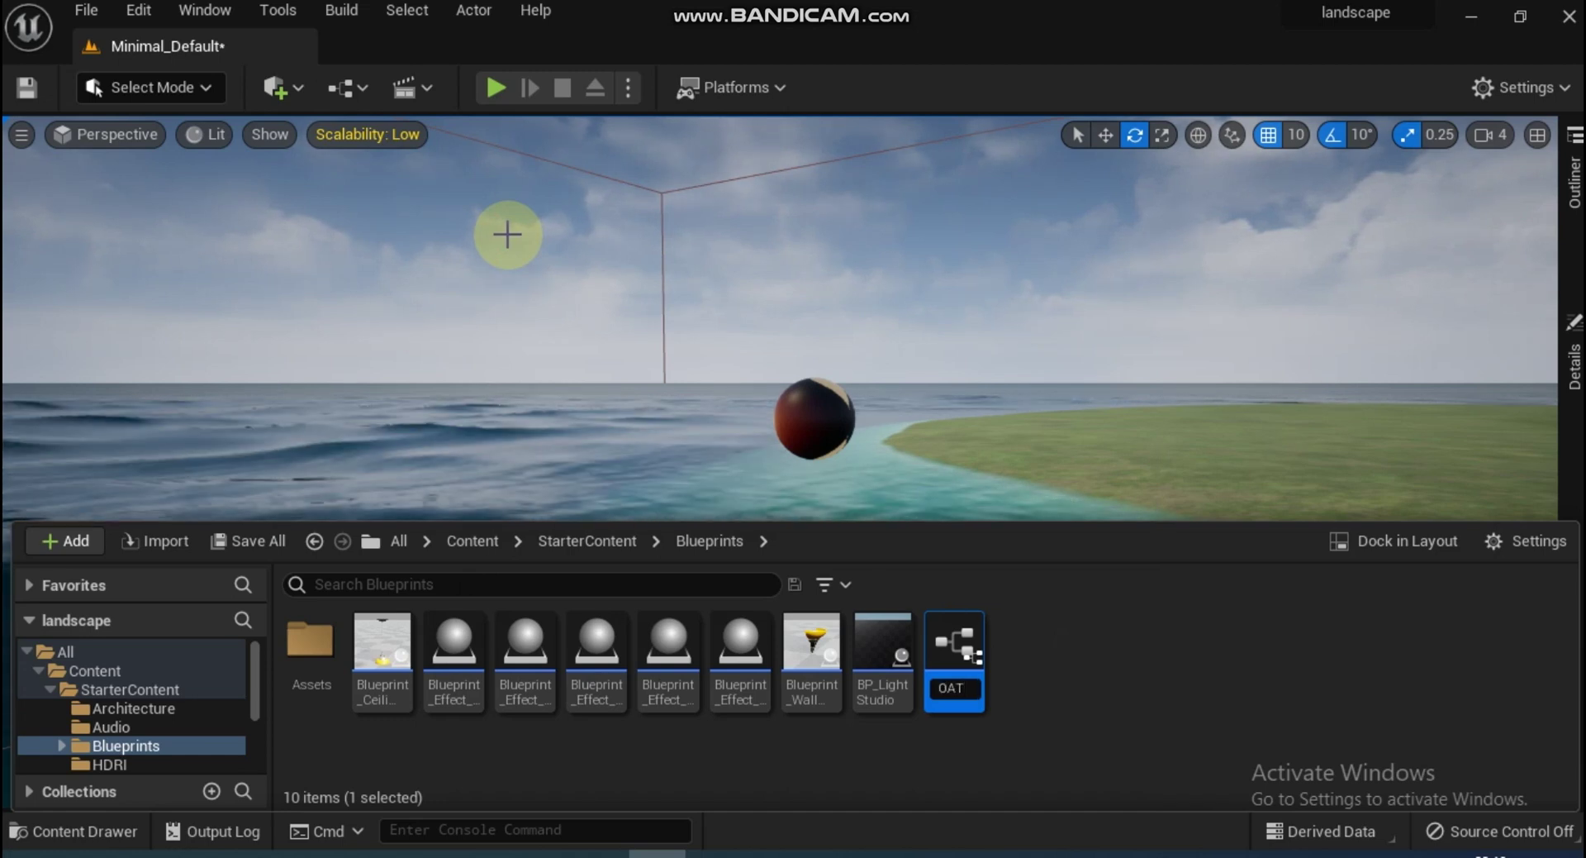
{"action": "type", "text": "TBALL"}
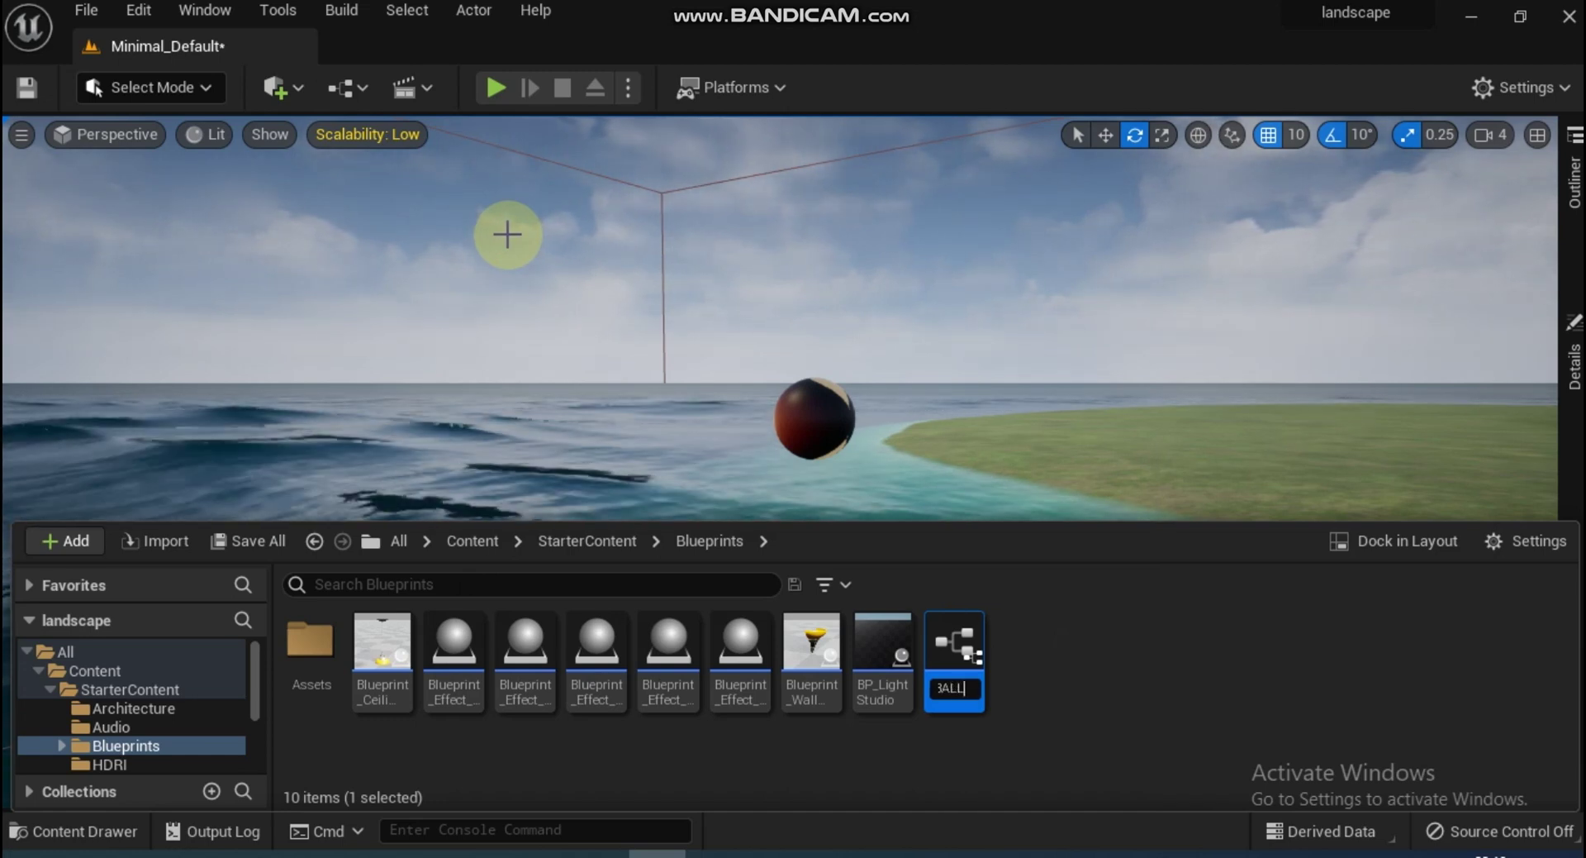
{"action": "key", "text": "Return"}
{"action": "double_click", "coordinate": [955, 649]}
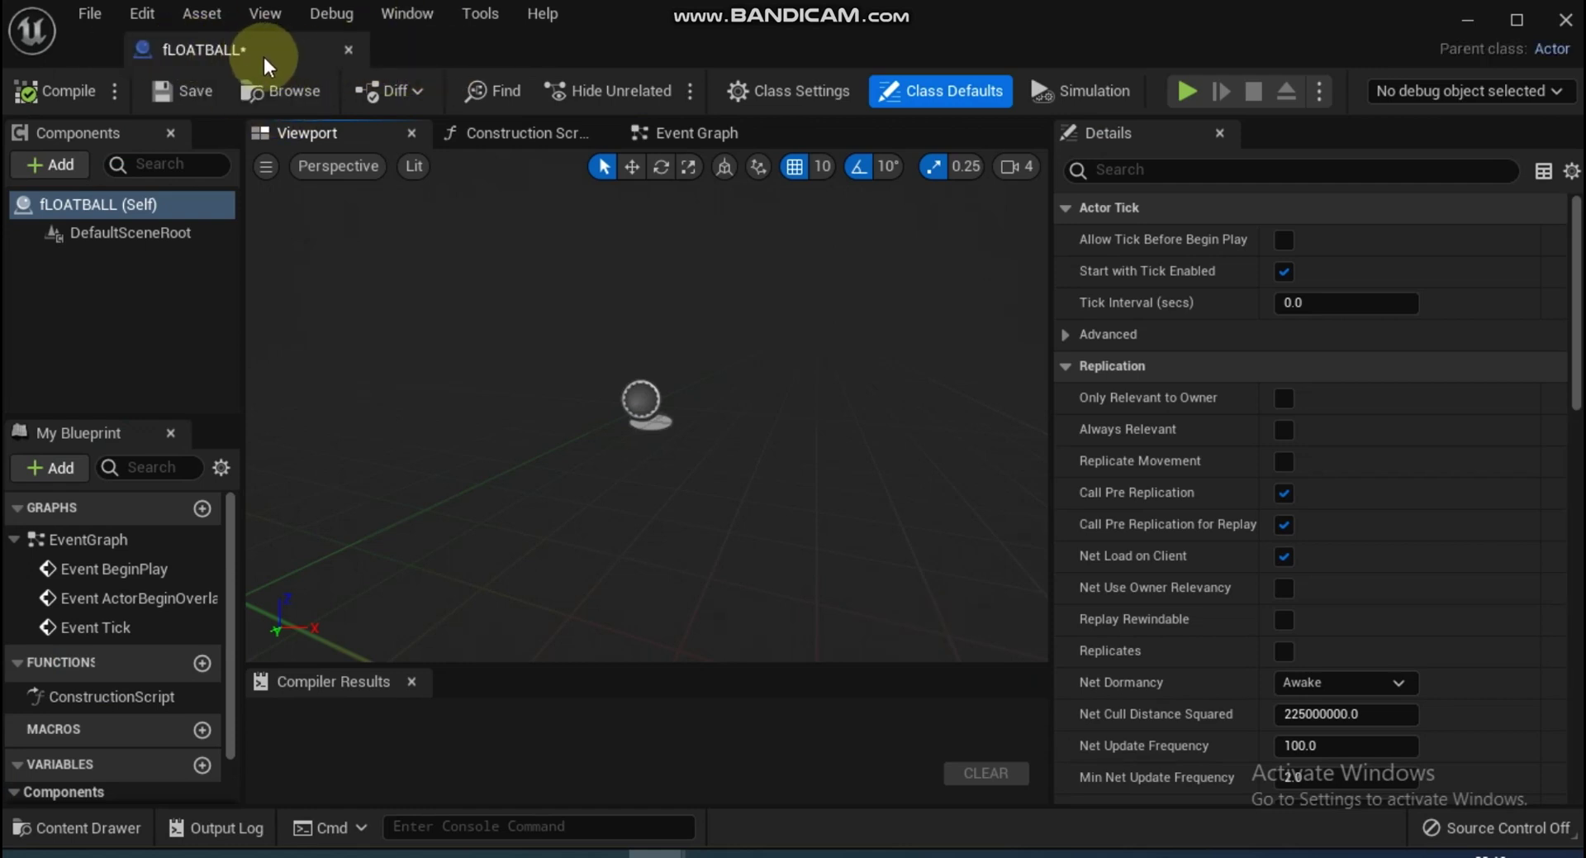
Dock the fLOATBALL editor beside the level and add a Sphere component named Ball
{"action": "left_click_drag", "start_coordinate": [251, 57], "coordinate": [439, 43]}
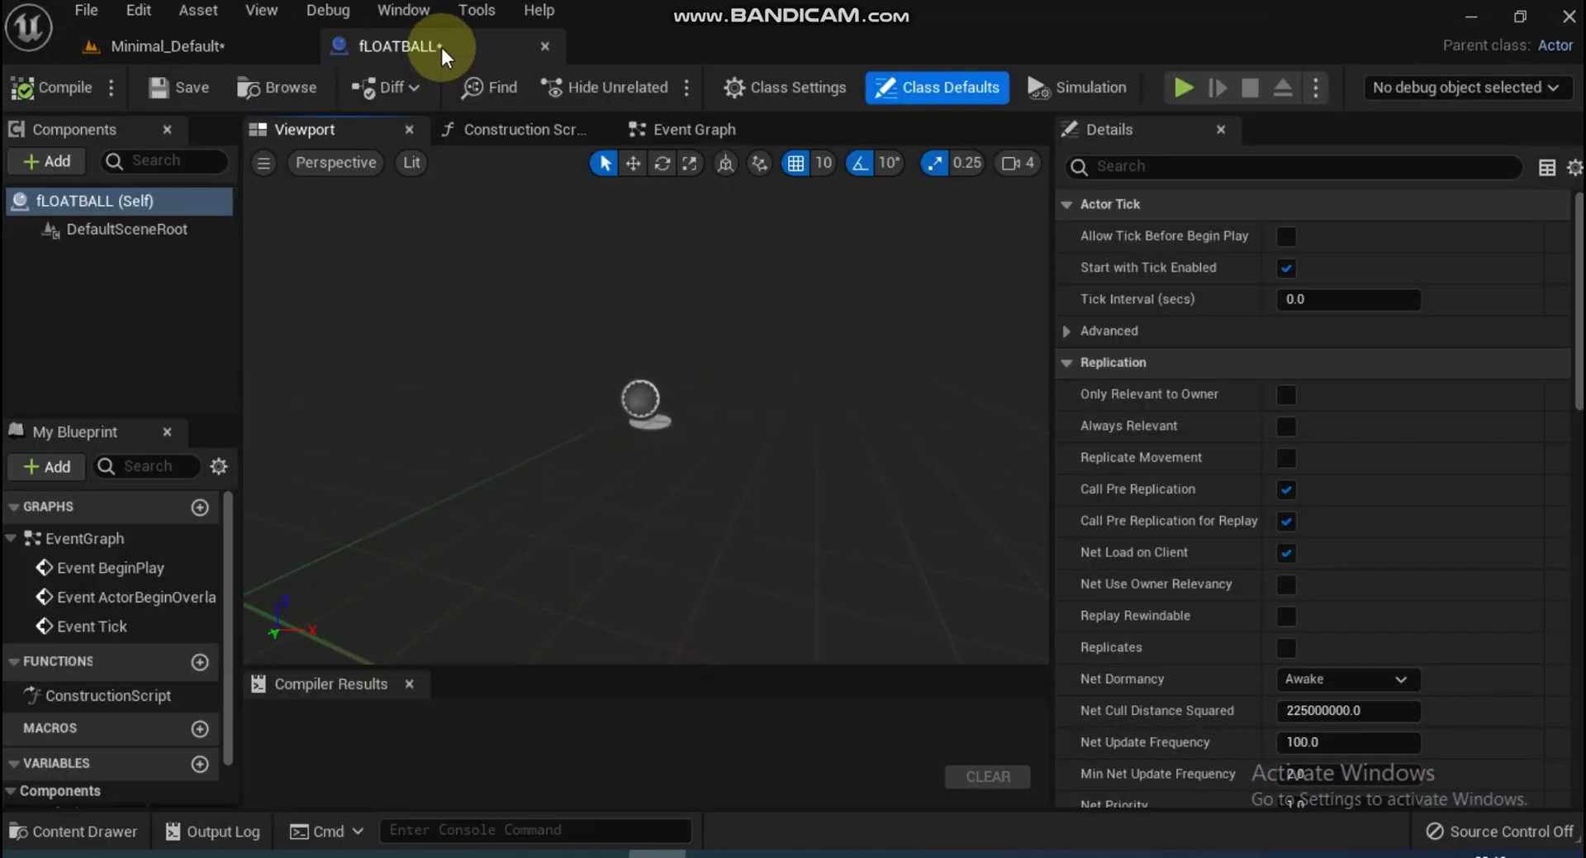
{"action": "left_click", "coordinate": [43, 161]}
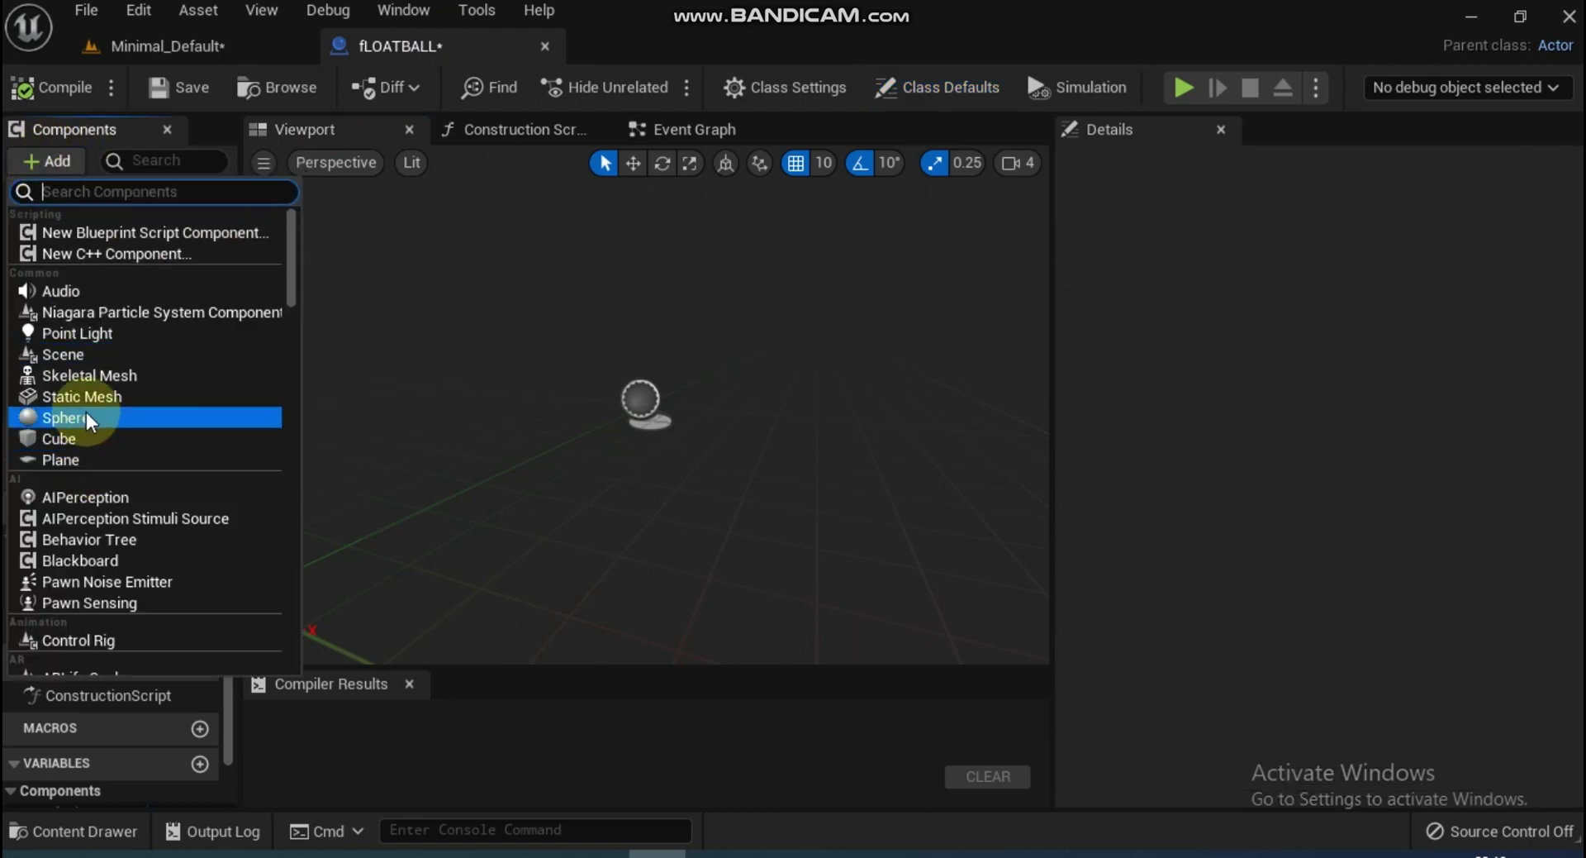
{"action": "left_click", "coordinate": [89, 419]}
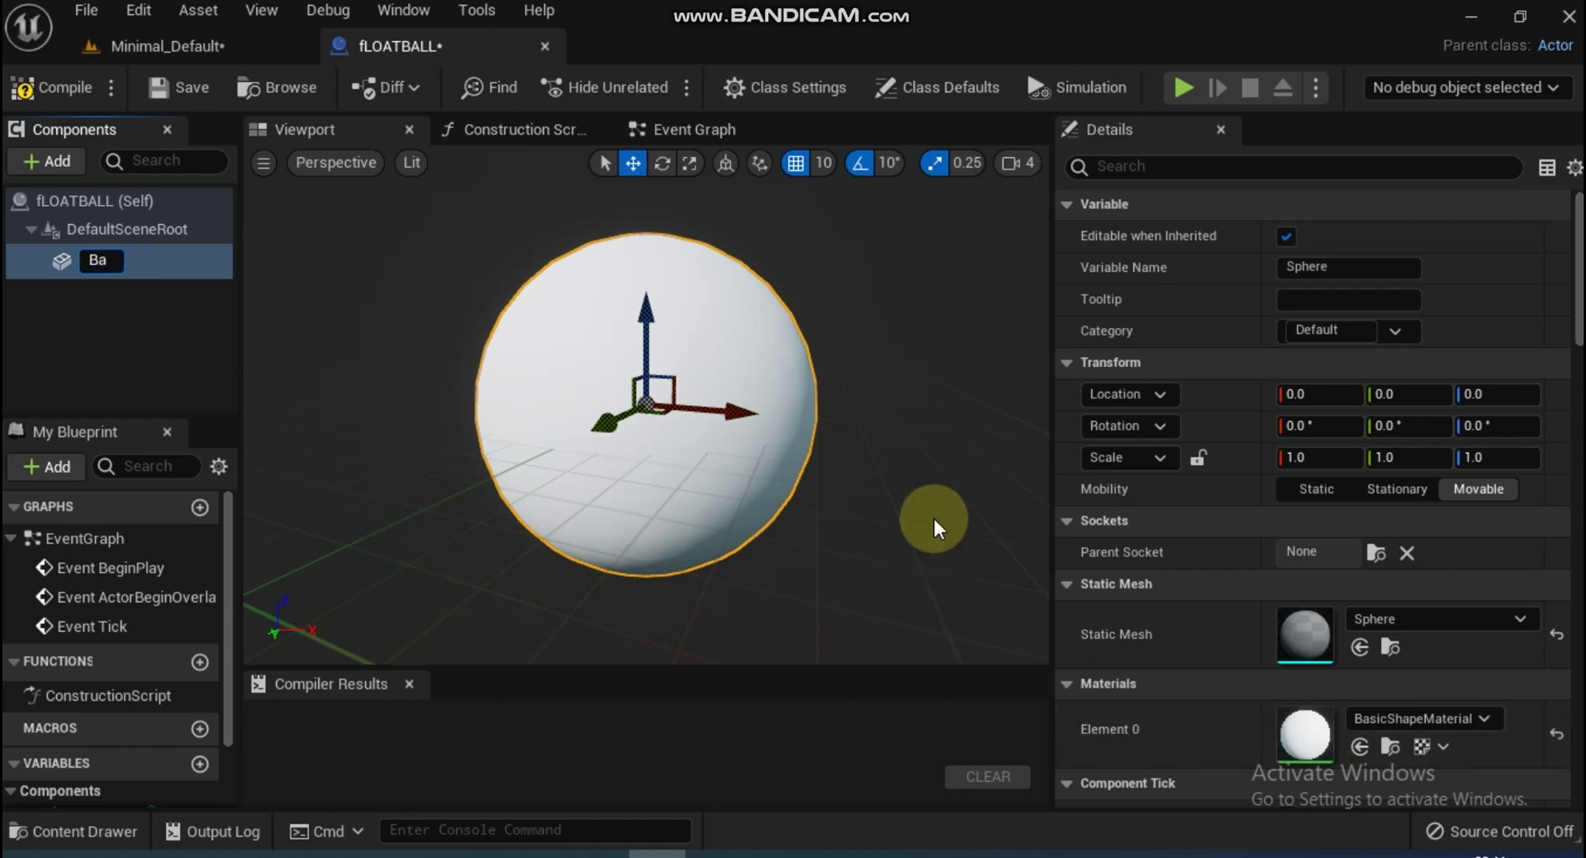
{"action": "left_click", "coordinate": [177, 300]}
Give Ball the ThumbnailBack material and compile fLOATBALL
{"action": "left_click", "coordinate": [89, 257]}
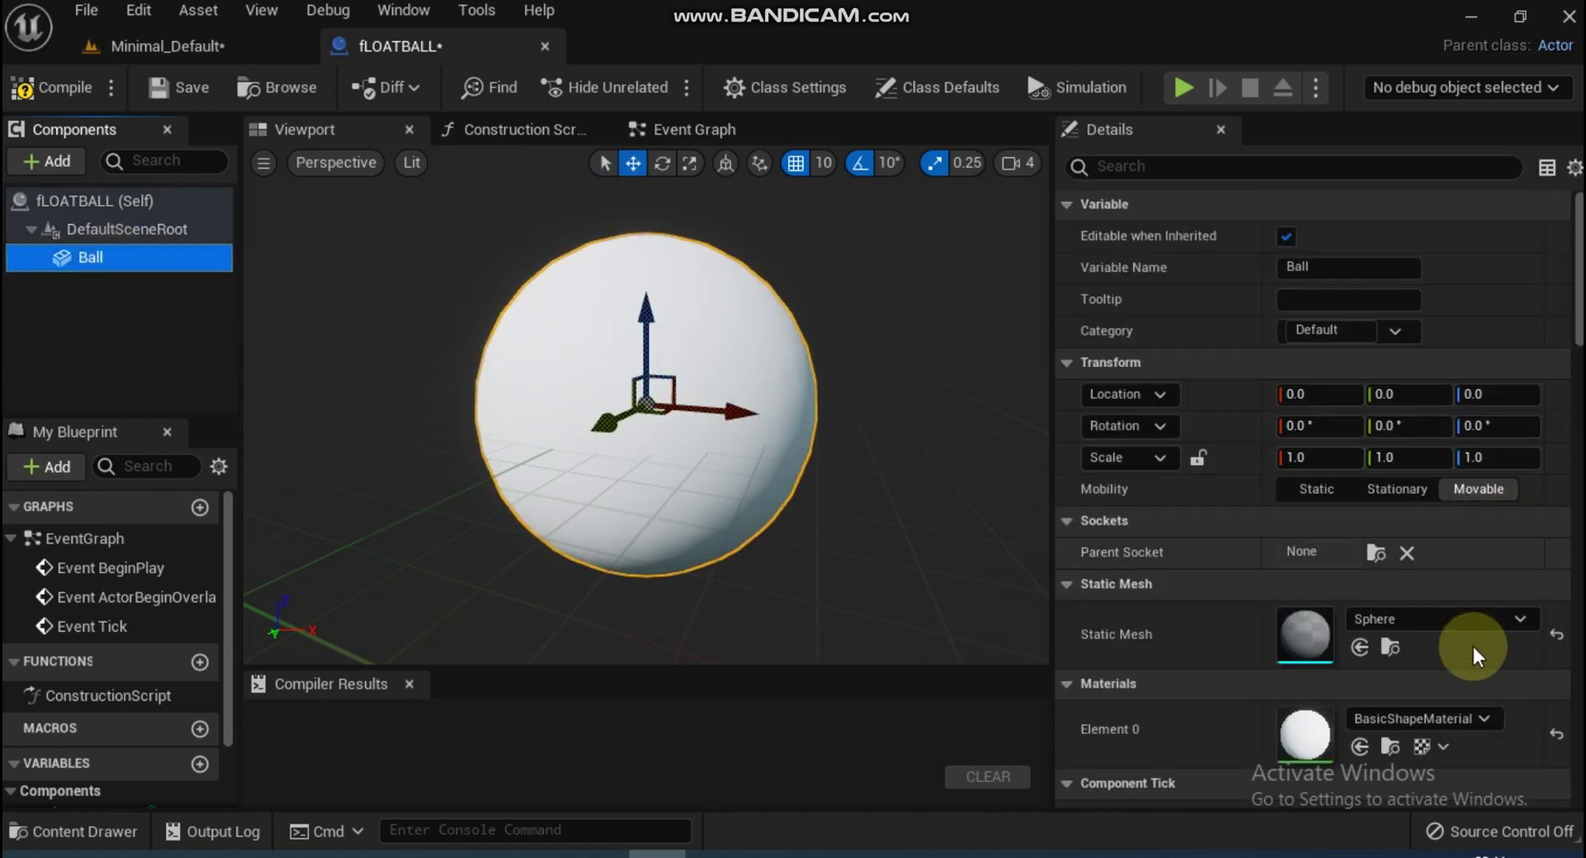
{"action": "left_click", "coordinate": [1484, 718]}
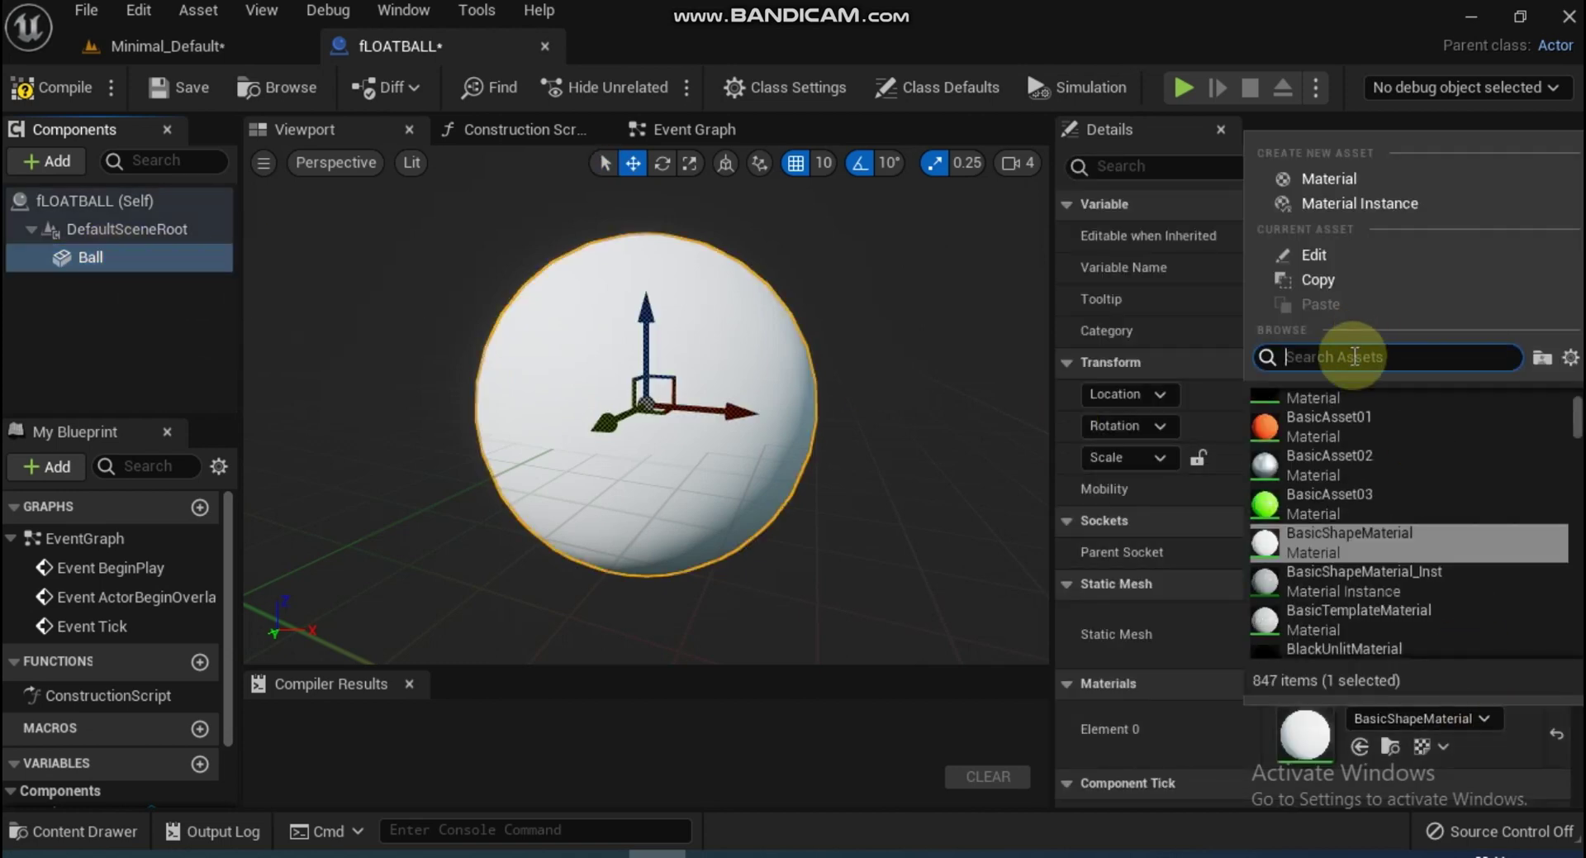
{"action": "type", "text": "thum"}
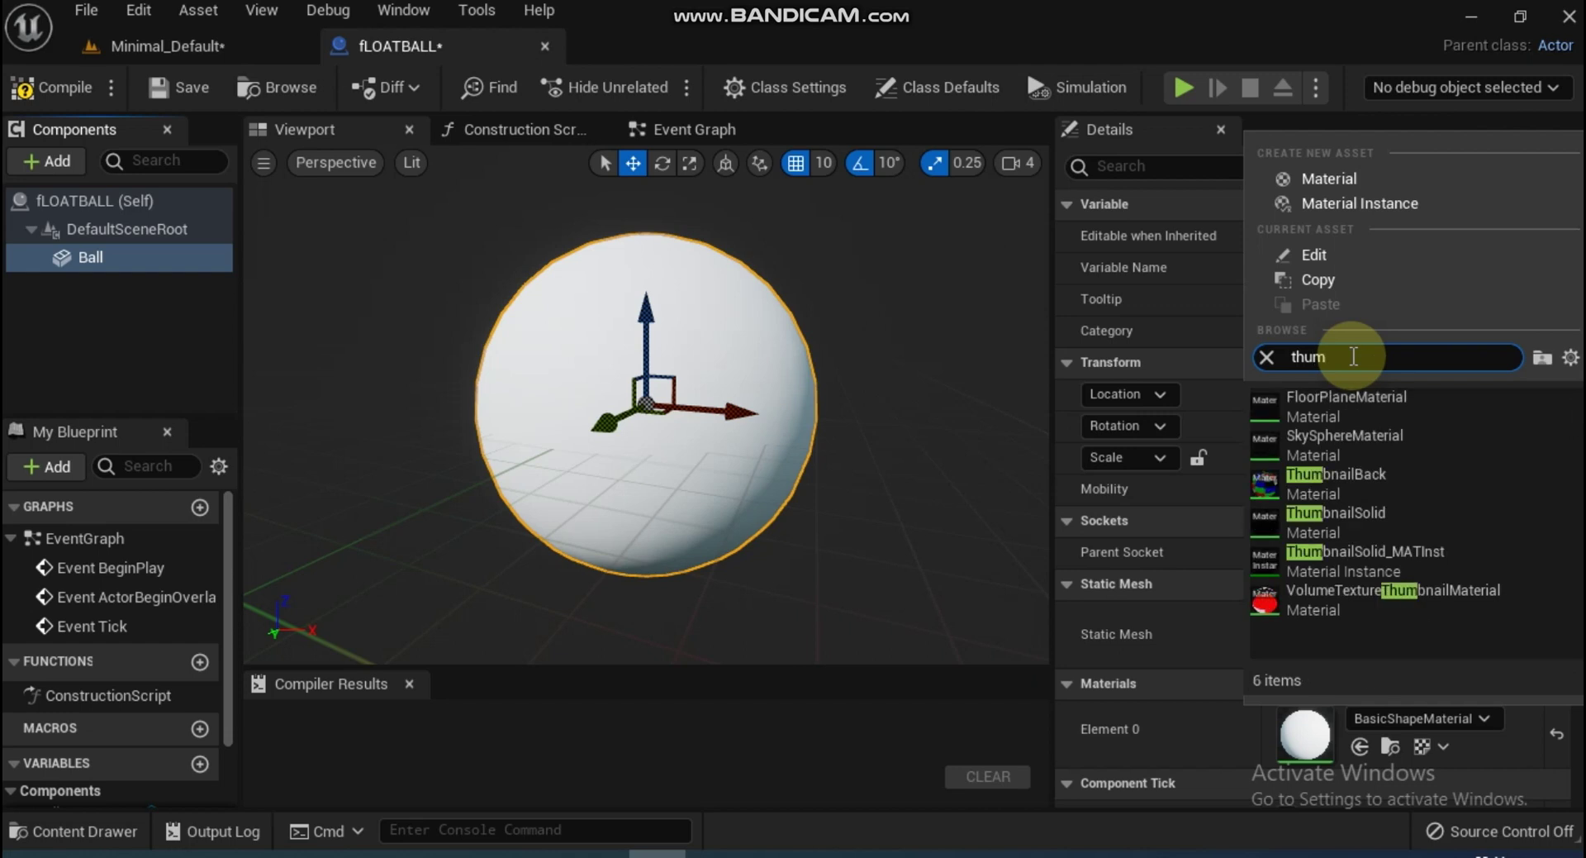
{"action": "left_click", "coordinate": [1355, 479]}
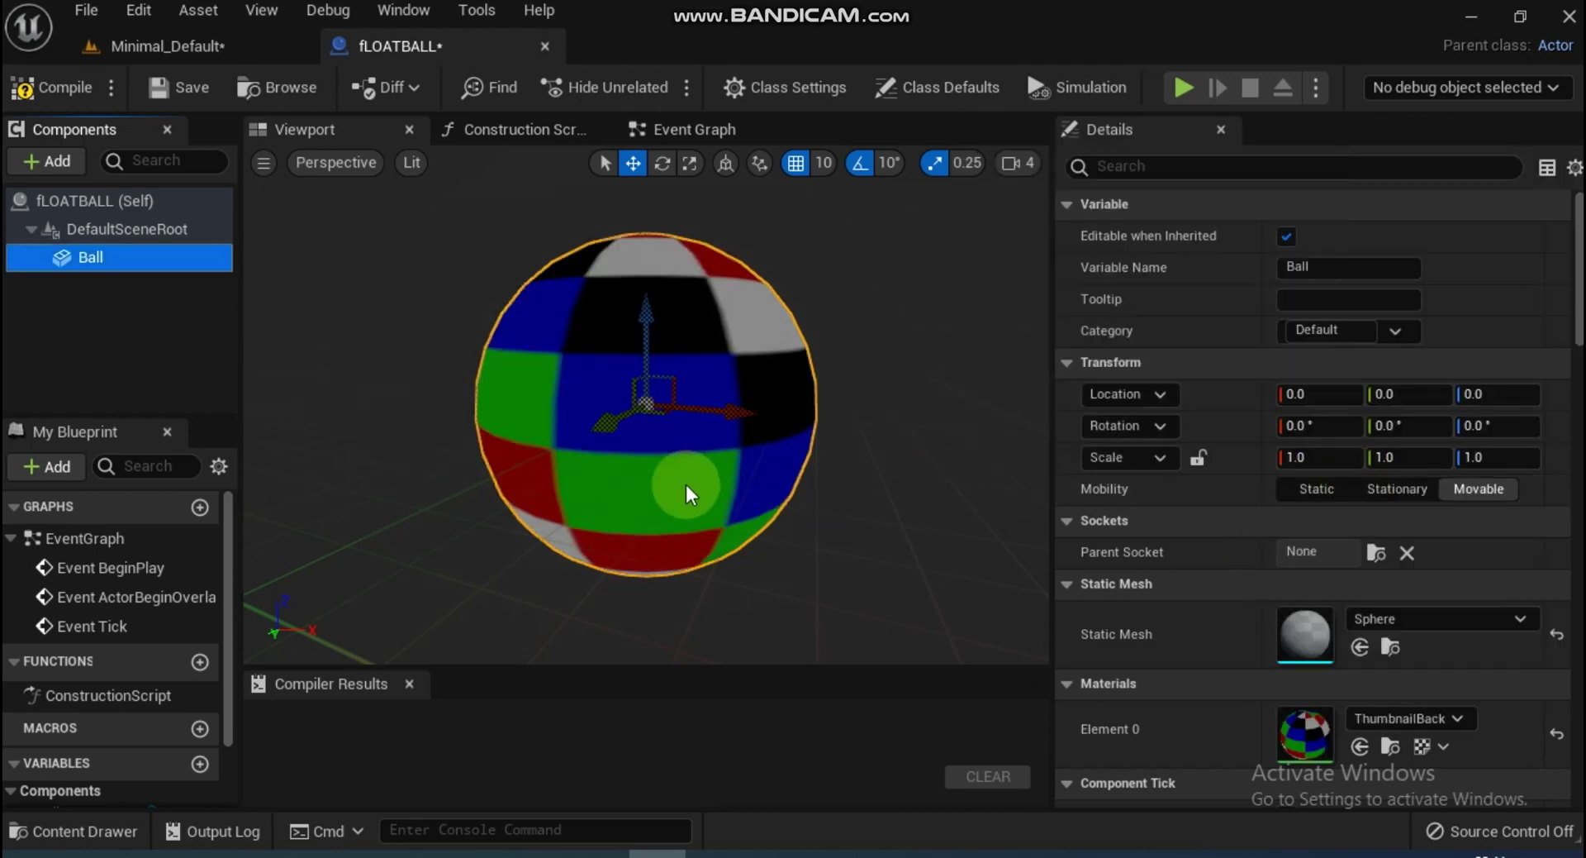
{"action": "left_click", "coordinate": [37, 86]}
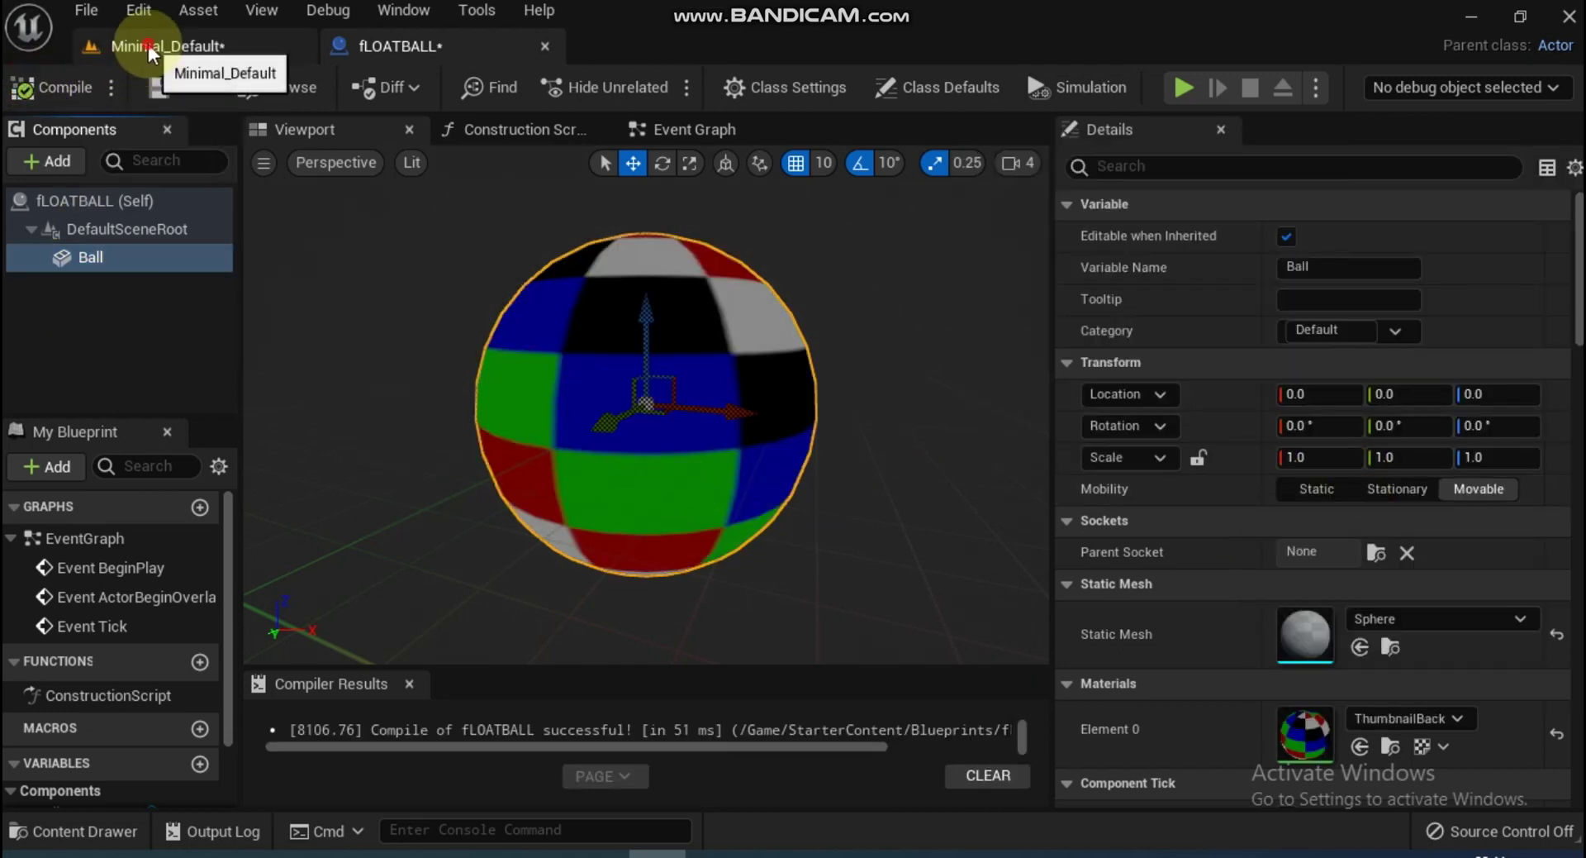
{"action": "left_click", "coordinate": [136, 46]}
Drag a fLOATBALL instance into the level beside the dark ball and switch to the Move tool
{"action": "left_click", "coordinate": [77, 830]}
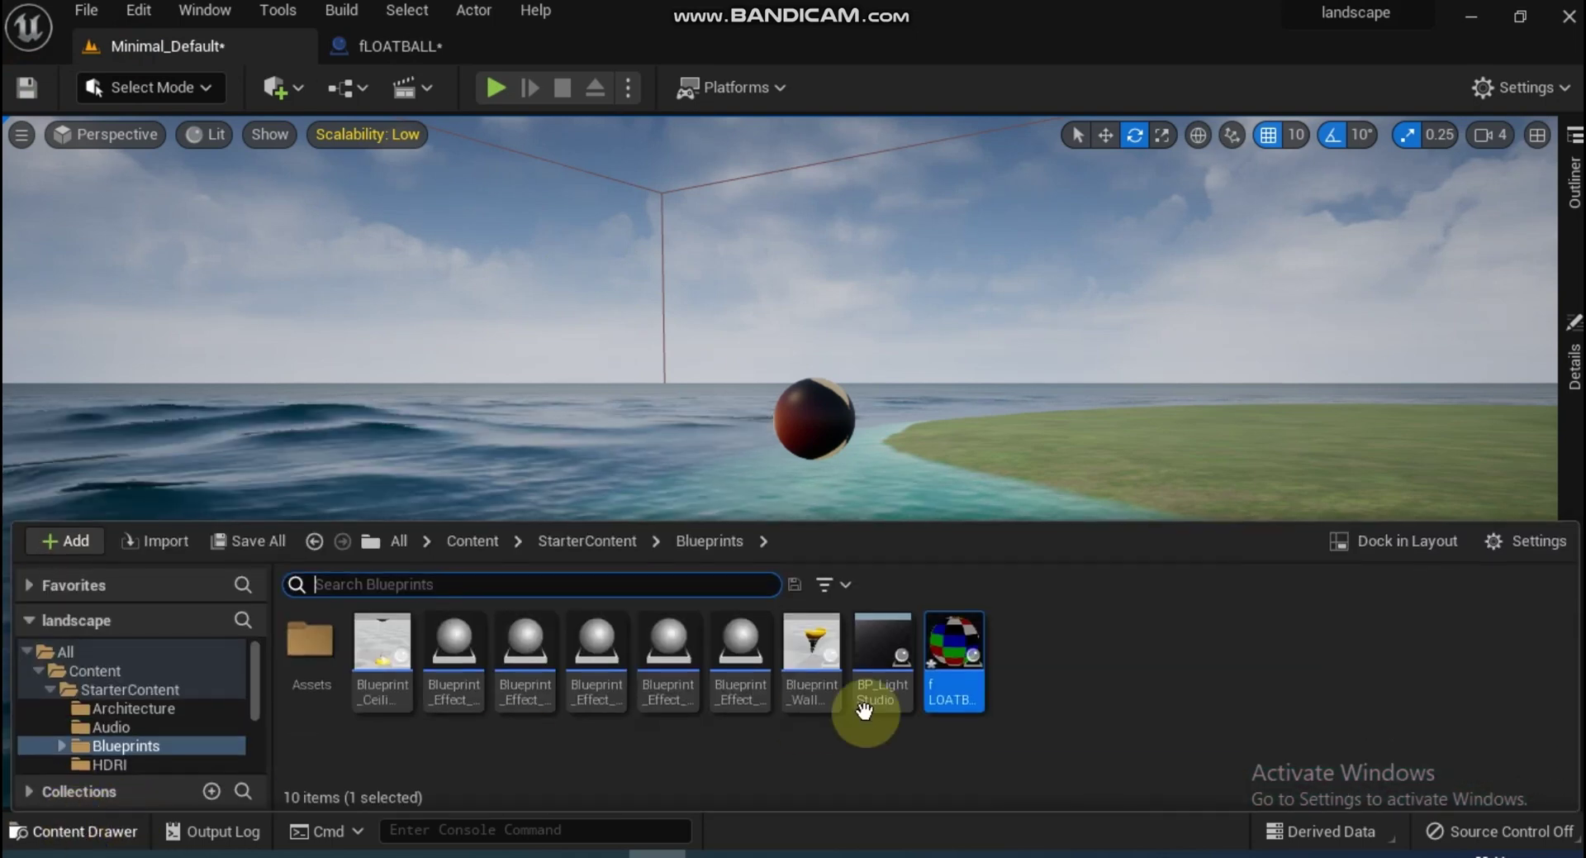
{"action": "left_click_drag", "start_coordinate": [965, 646], "coordinate": [708, 413]}
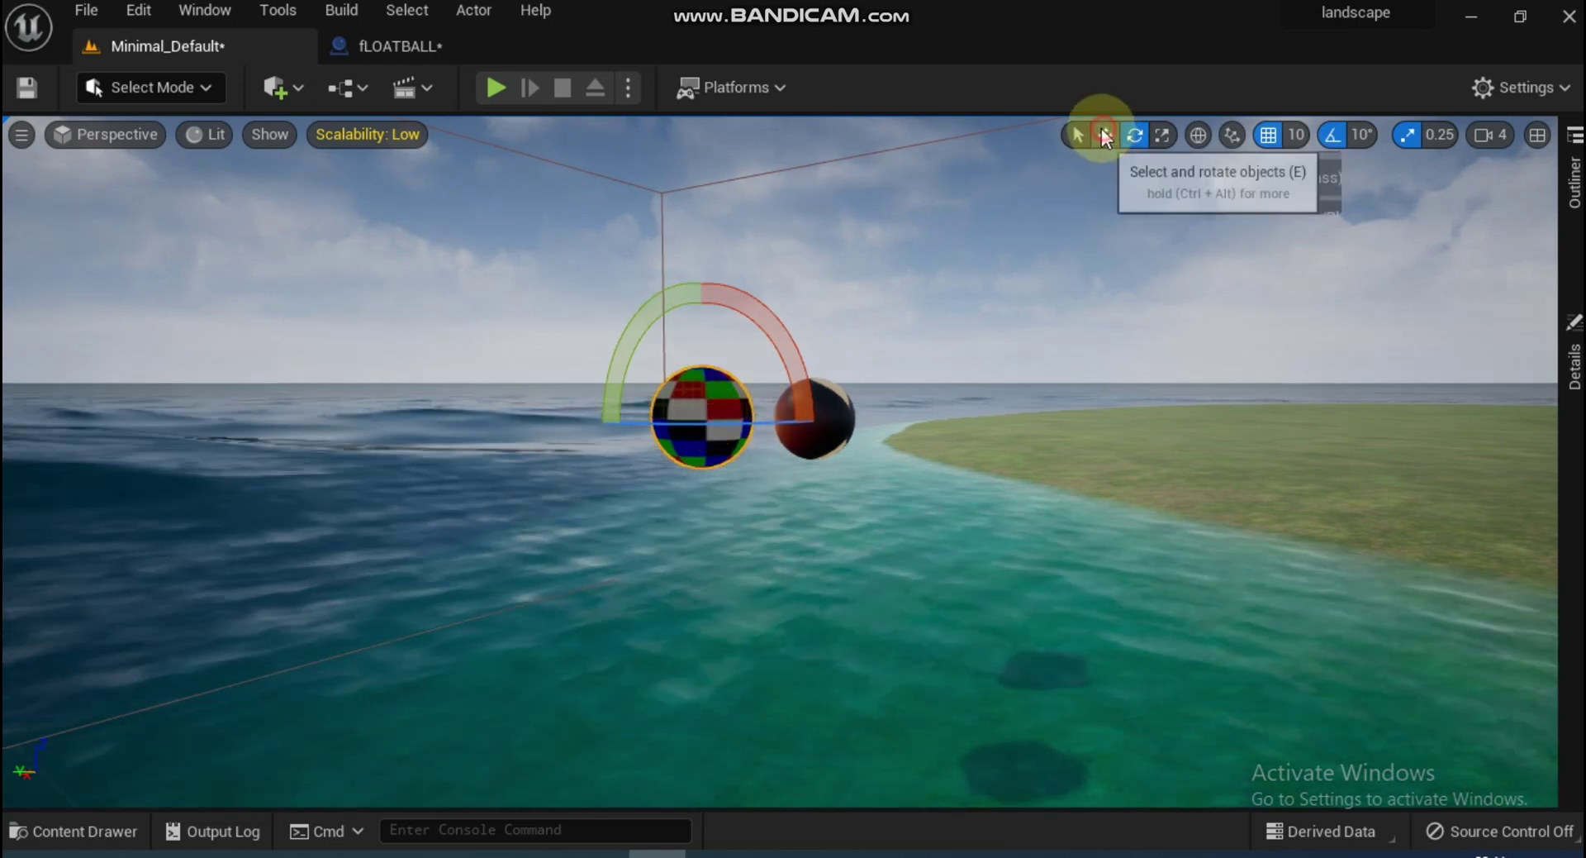
{"action": "left_click", "coordinate": [1077, 134]}
Test-play the level with the new fLOATBALL ball
{"action": "left_click", "coordinate": [496, 87]}
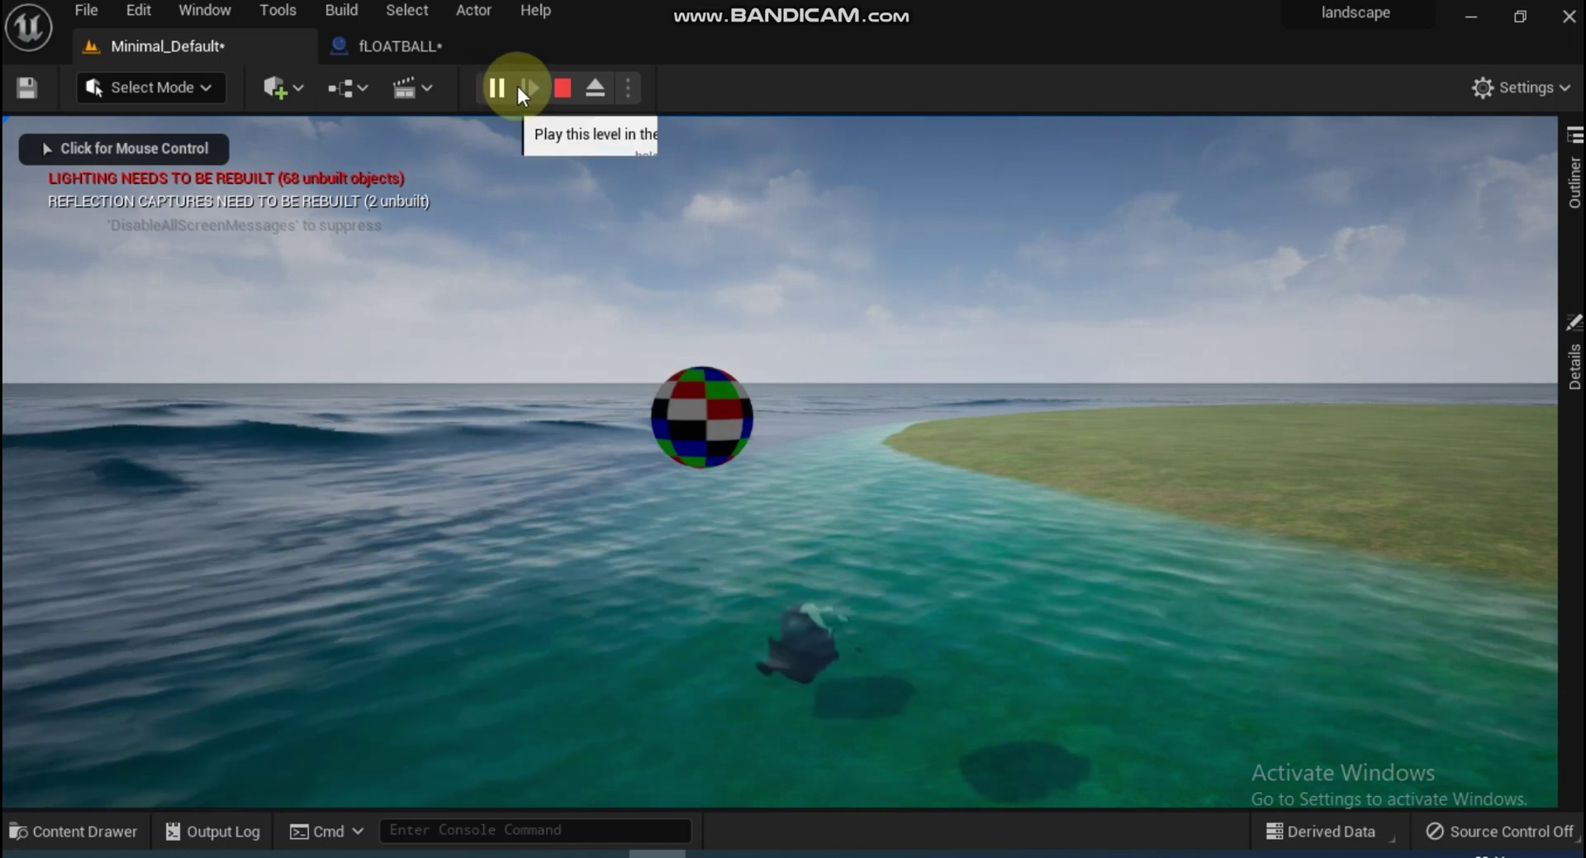
{"action": "left_click", "coordinate": [563, 88]}
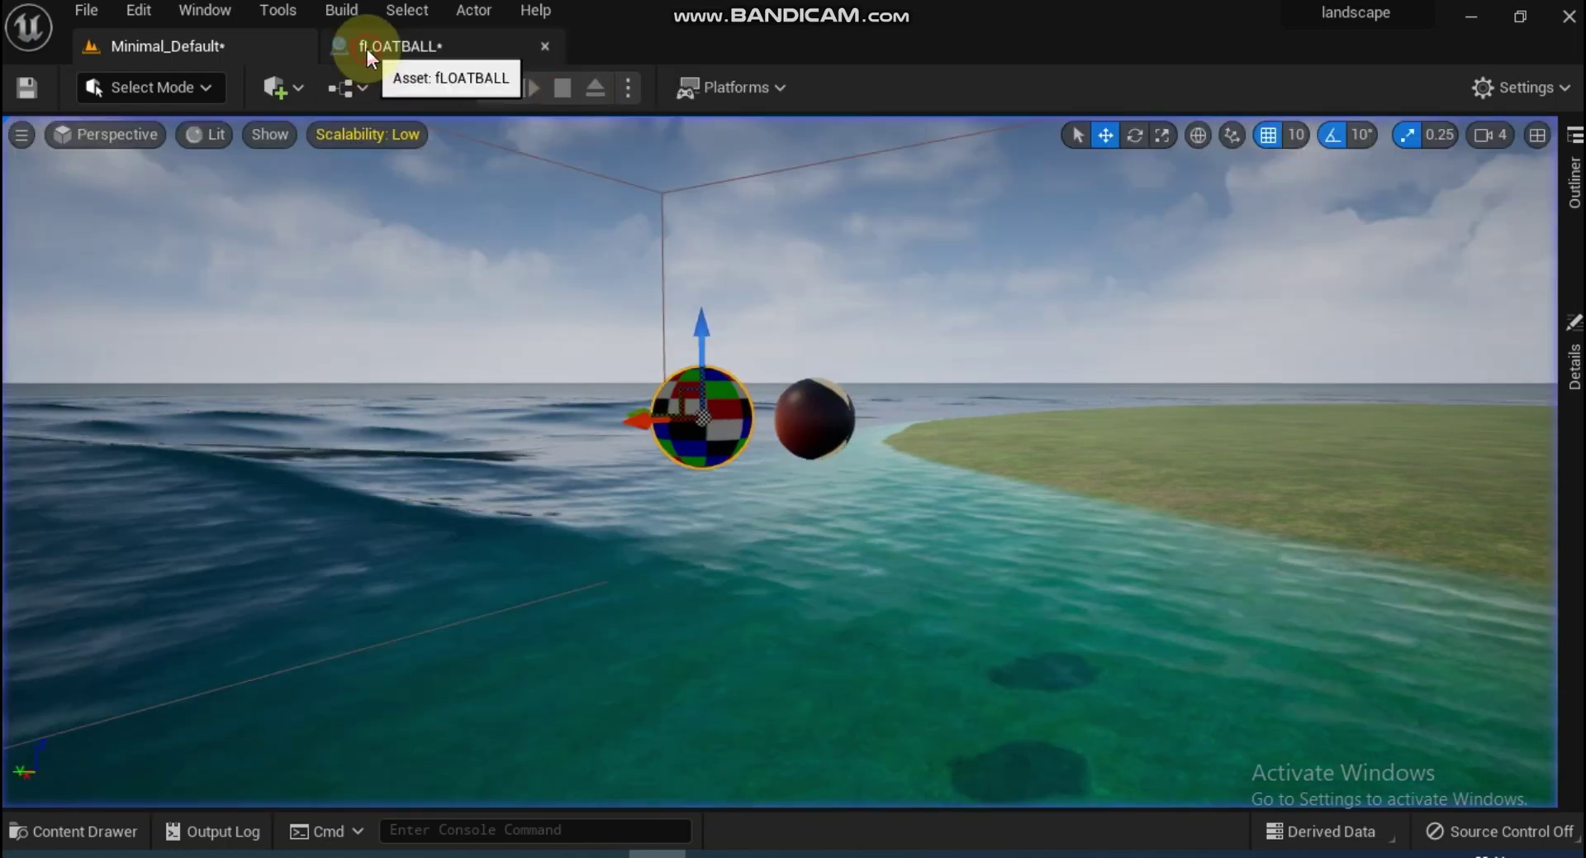
{"action": "left_click", "coordinate": [367, 48]}
Turn on Simulate Physics for Ball and compile fLOATBALL
{"action": "scroll", "coordinate": [1294, 638], "scroll_direction": "down", "scroll_amount": 5}
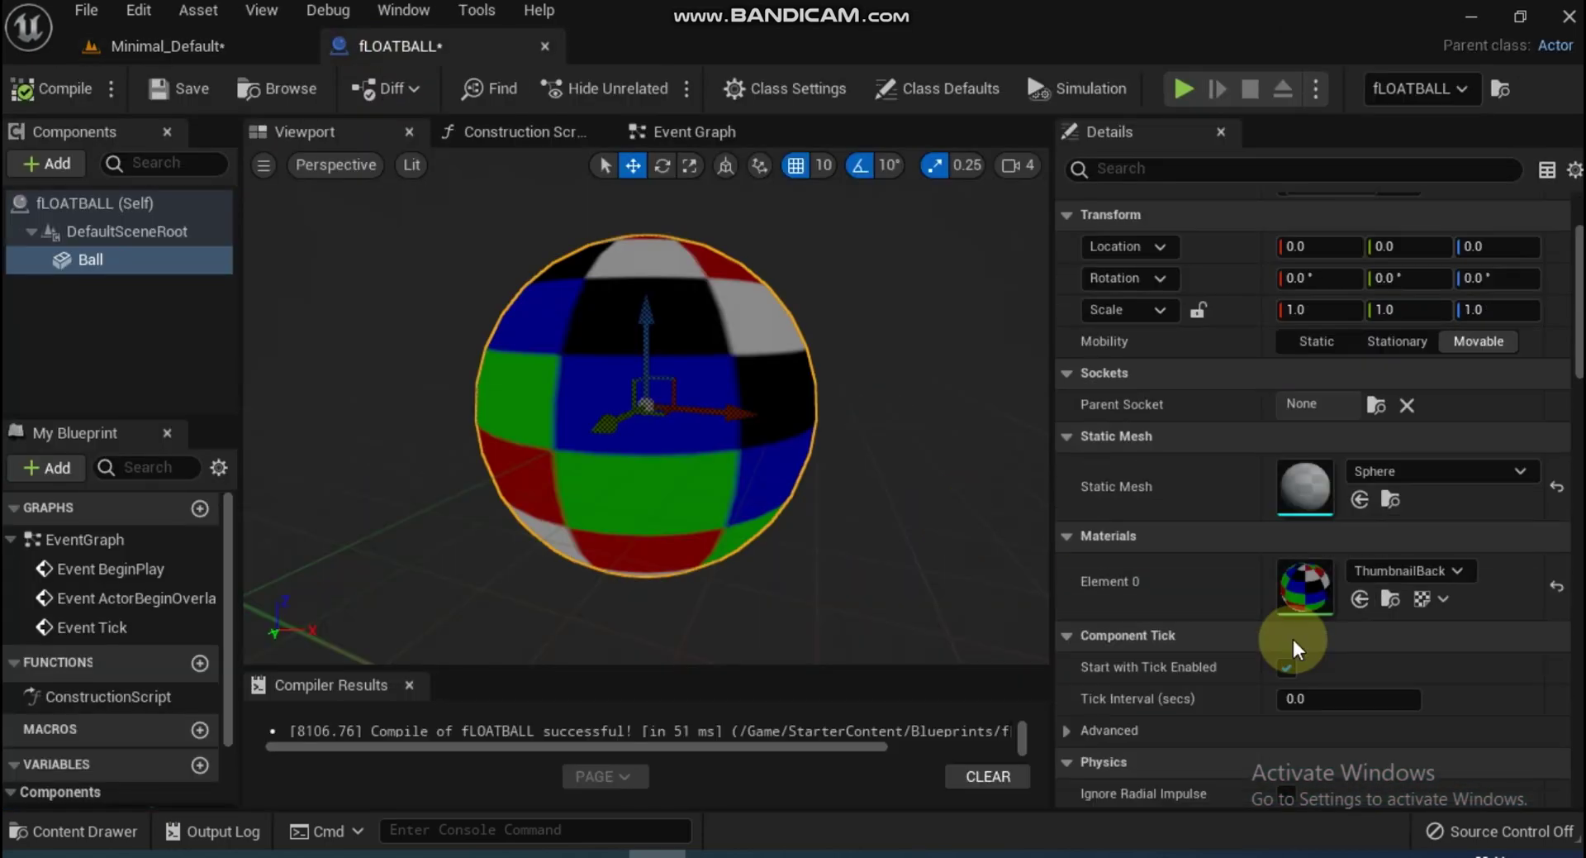
{"action": "scroll", "coordinate": [1287, 627], "scroll_direction": "down", "scroll_amount": 3}
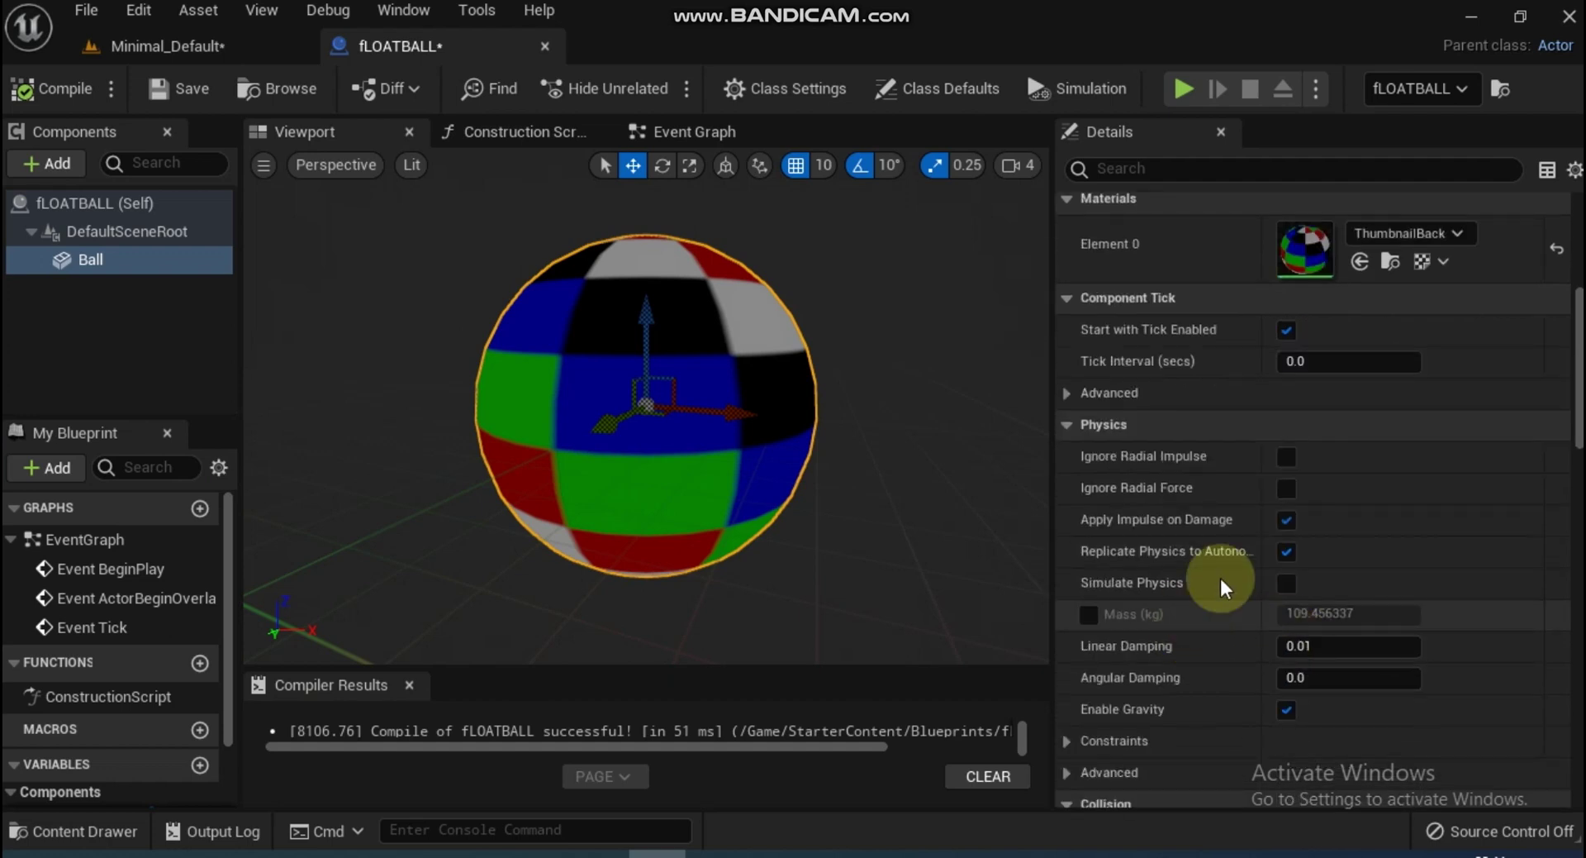
{"action": "left_click", "coordinate": [1285, 582]}
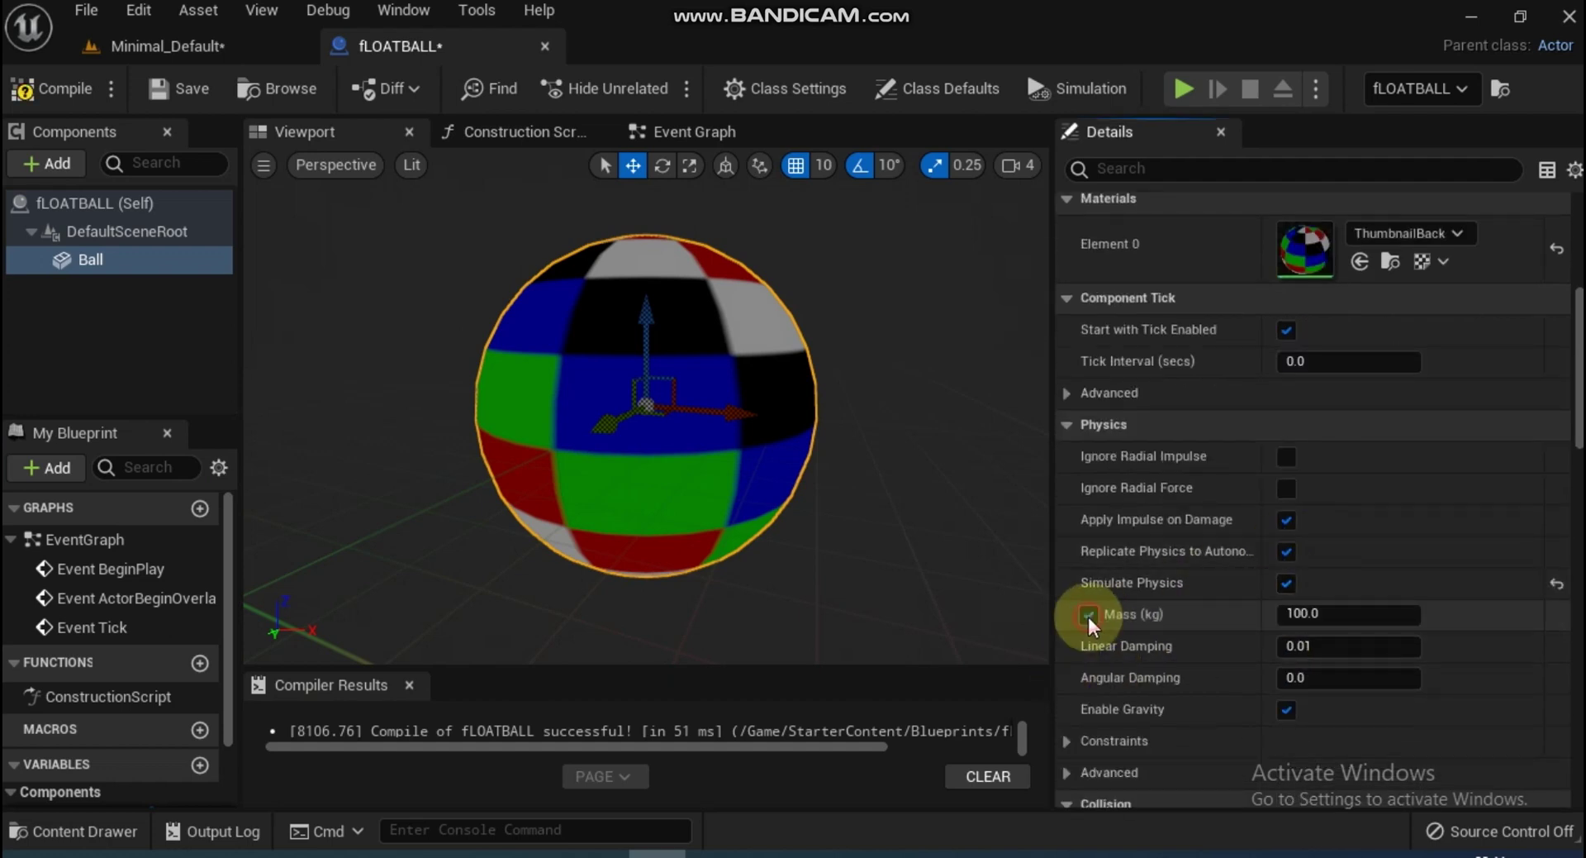
{"action": "left_click", "coordinate": [38, 86]}
Test-play the ocean level, where both spheres sink
{"action": "left_click", "coordinate": [153, 47]}
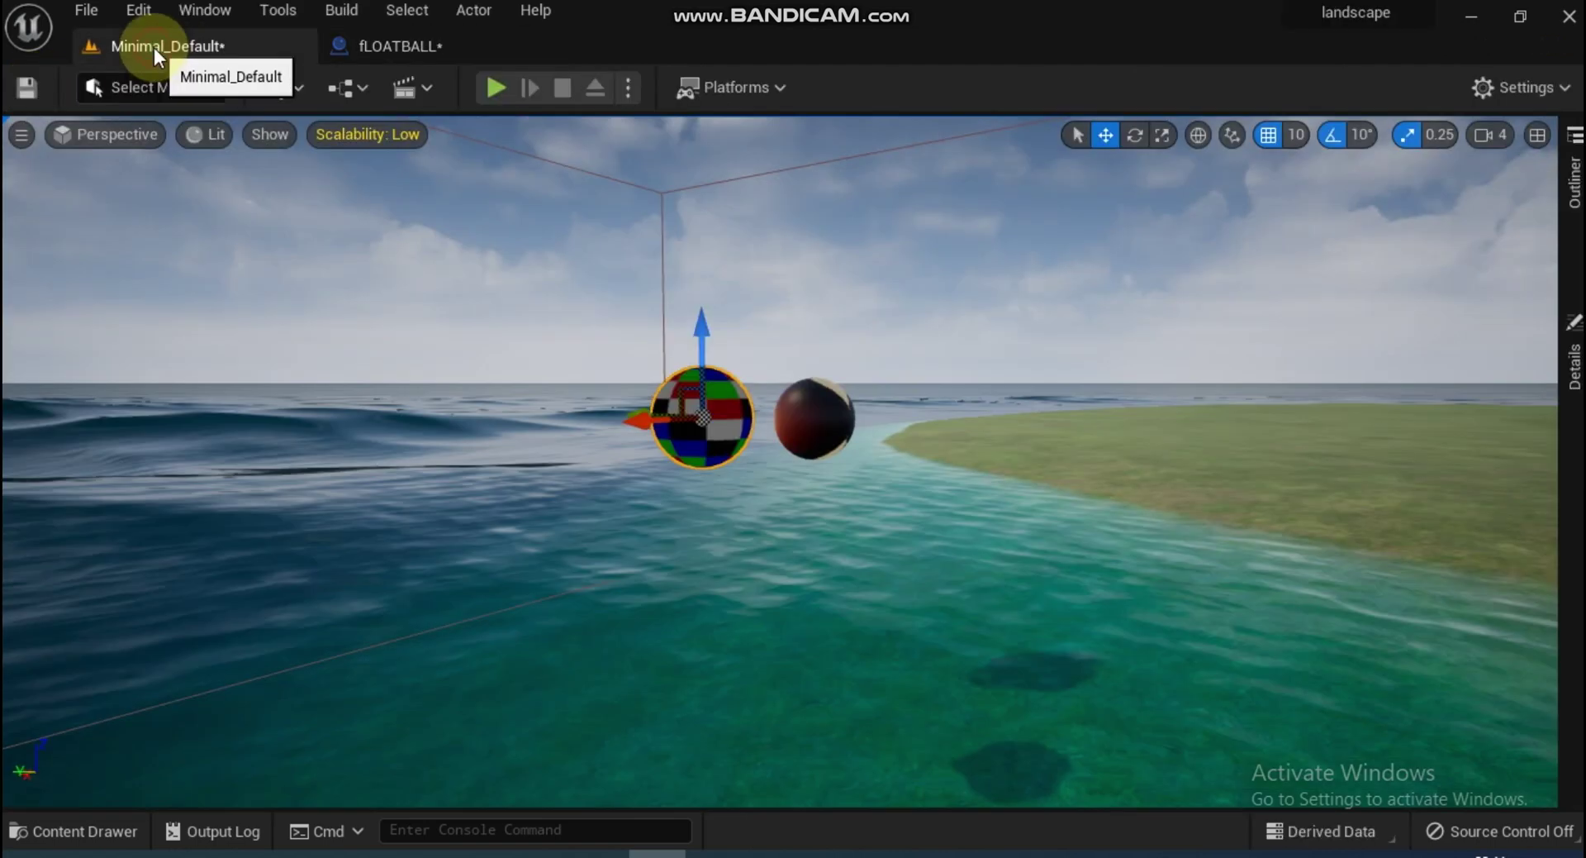
{"action": "left_click", "coordinate": [491, 87]}
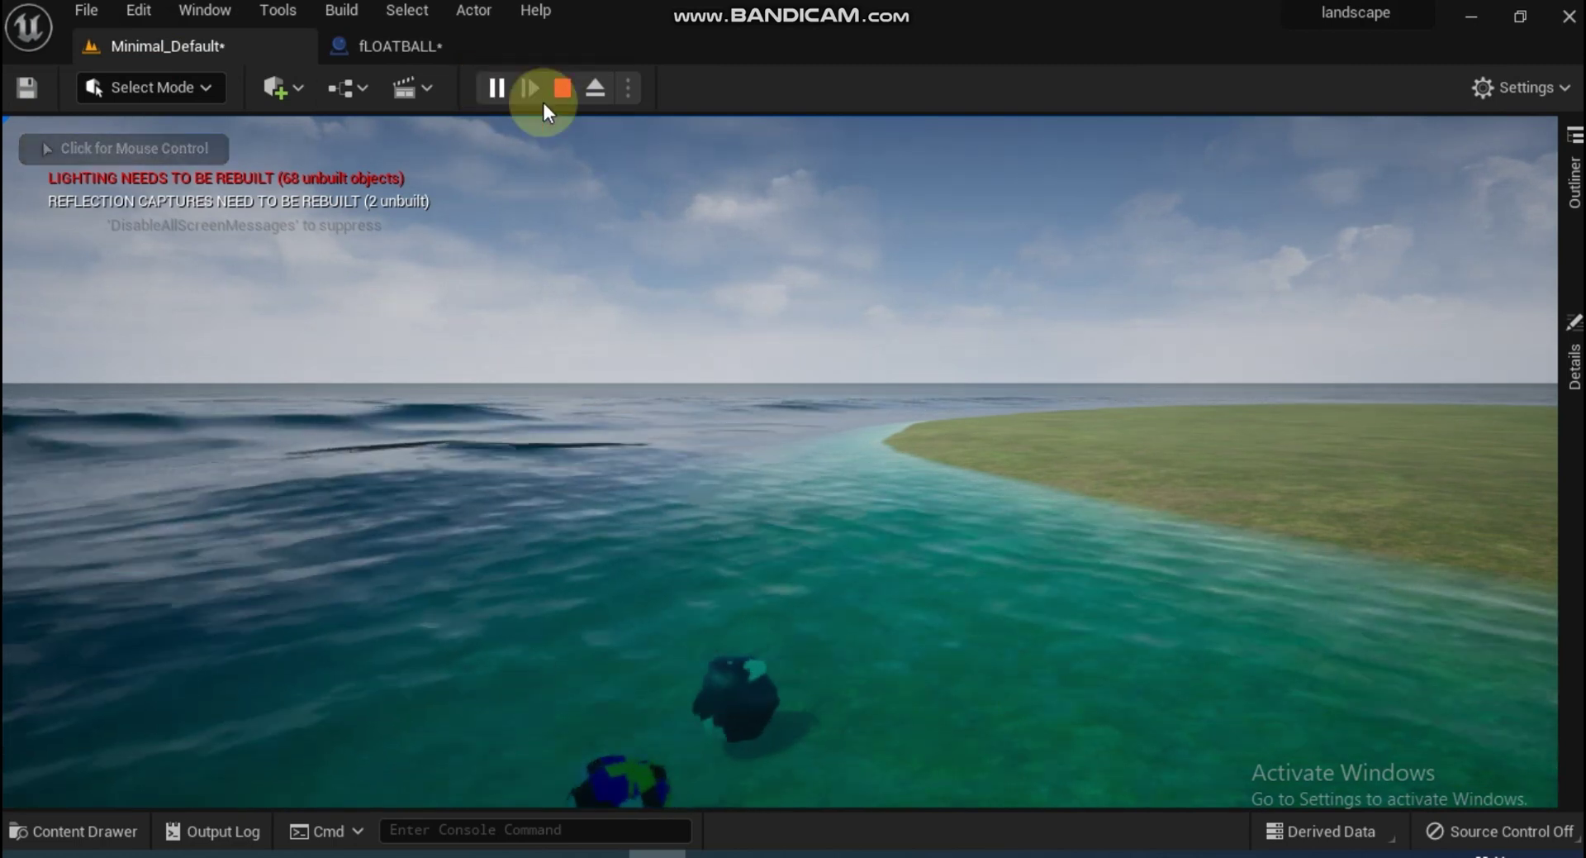
{"action": "left_click", "coordinate": [562, 89]}
{"action": "left_click", "coordinate": [378, 43]}
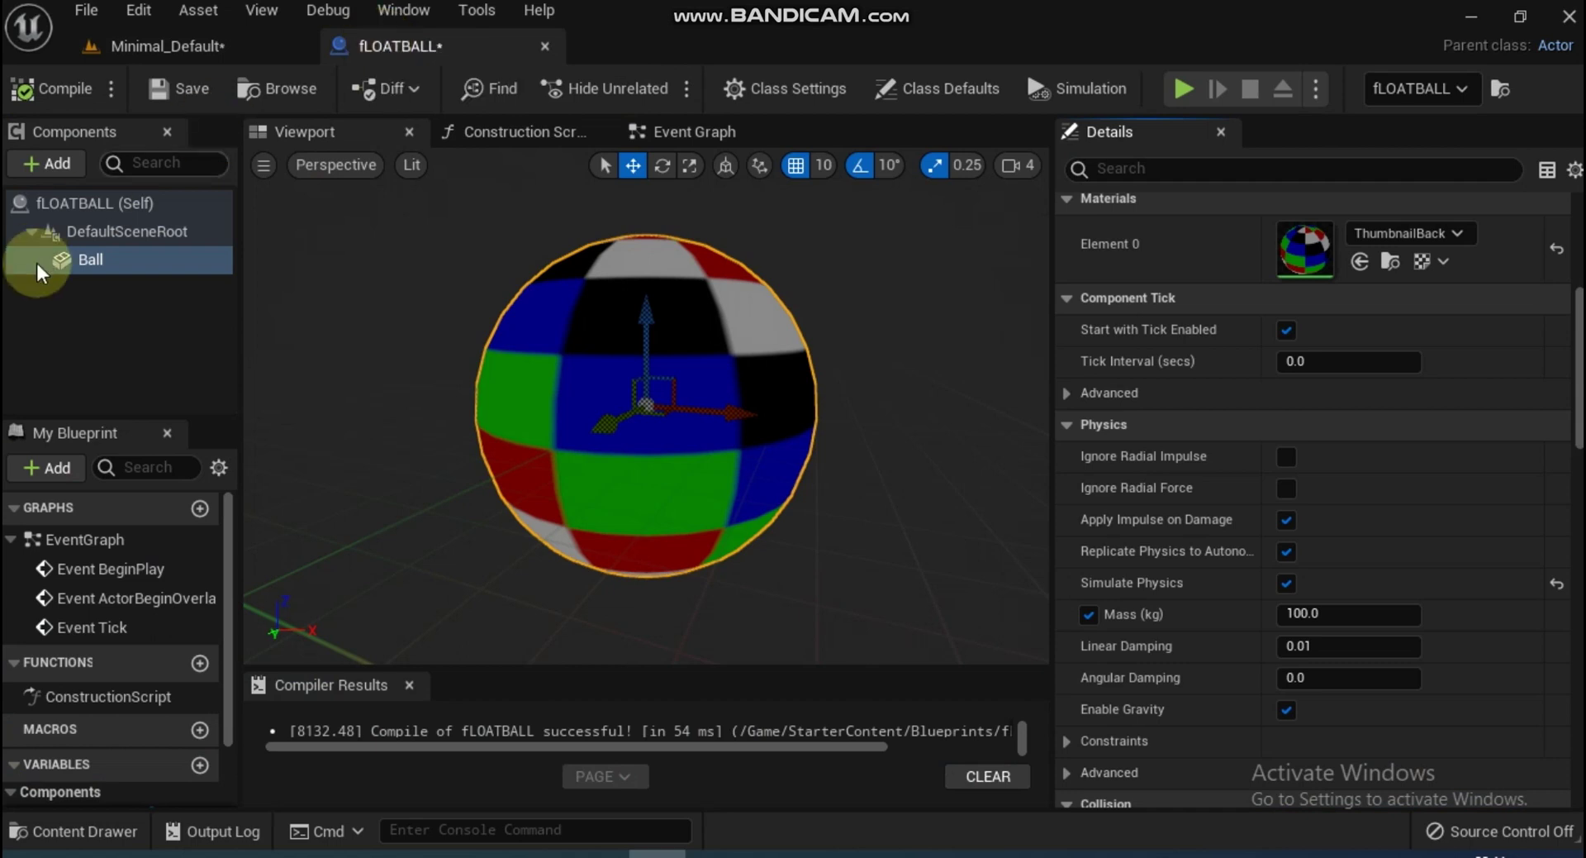
Add a Buoyancy component to fLOATBALL and compile it
{"action": "left_click", "coordinate": [46, 164]}
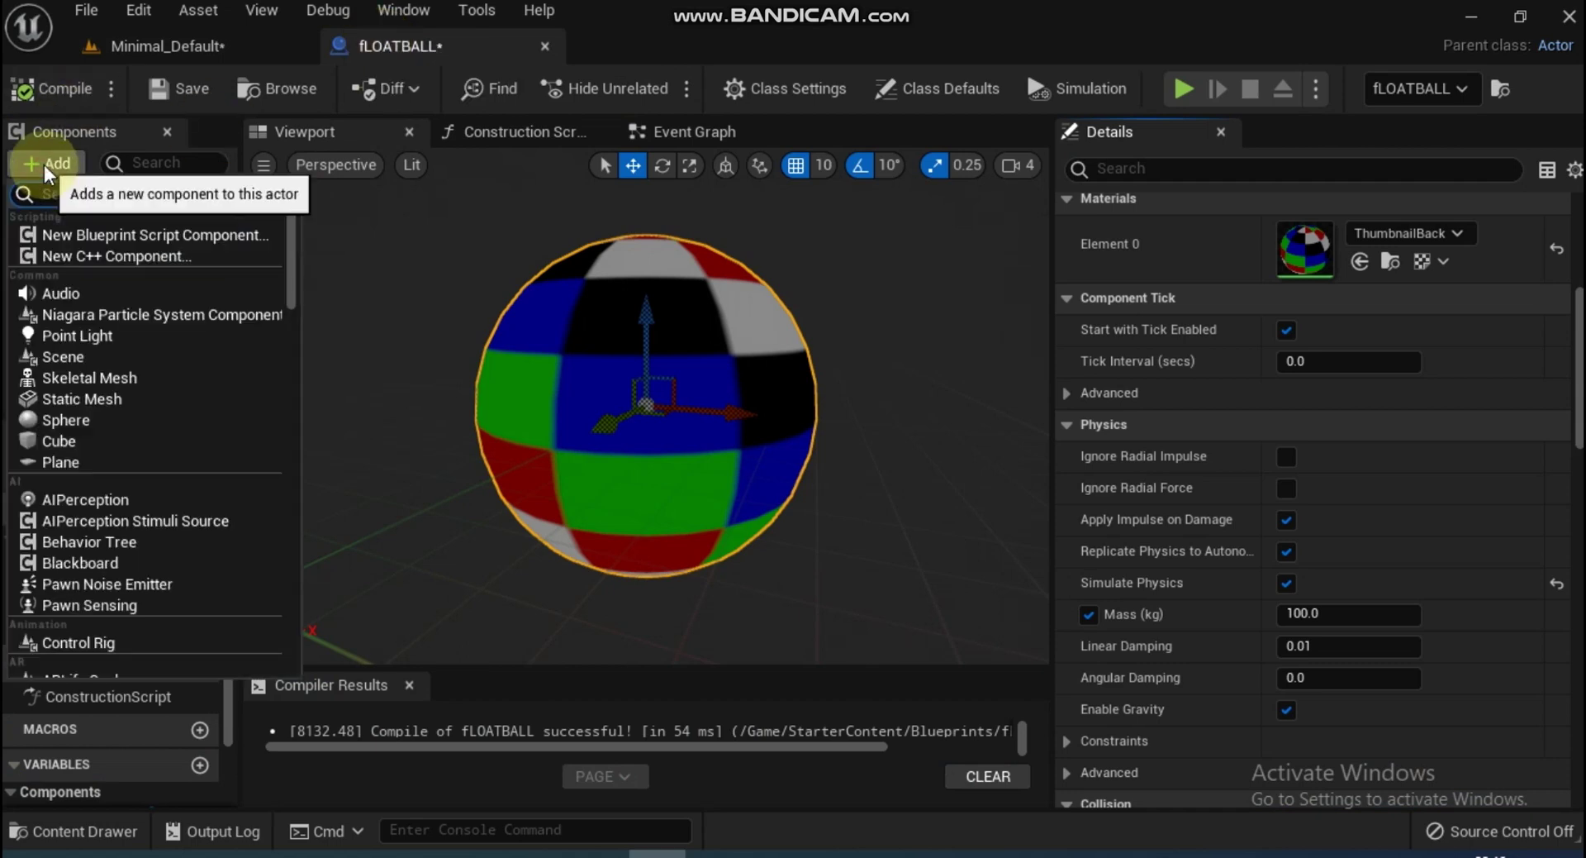
{"action": "type", "text": "bu"}
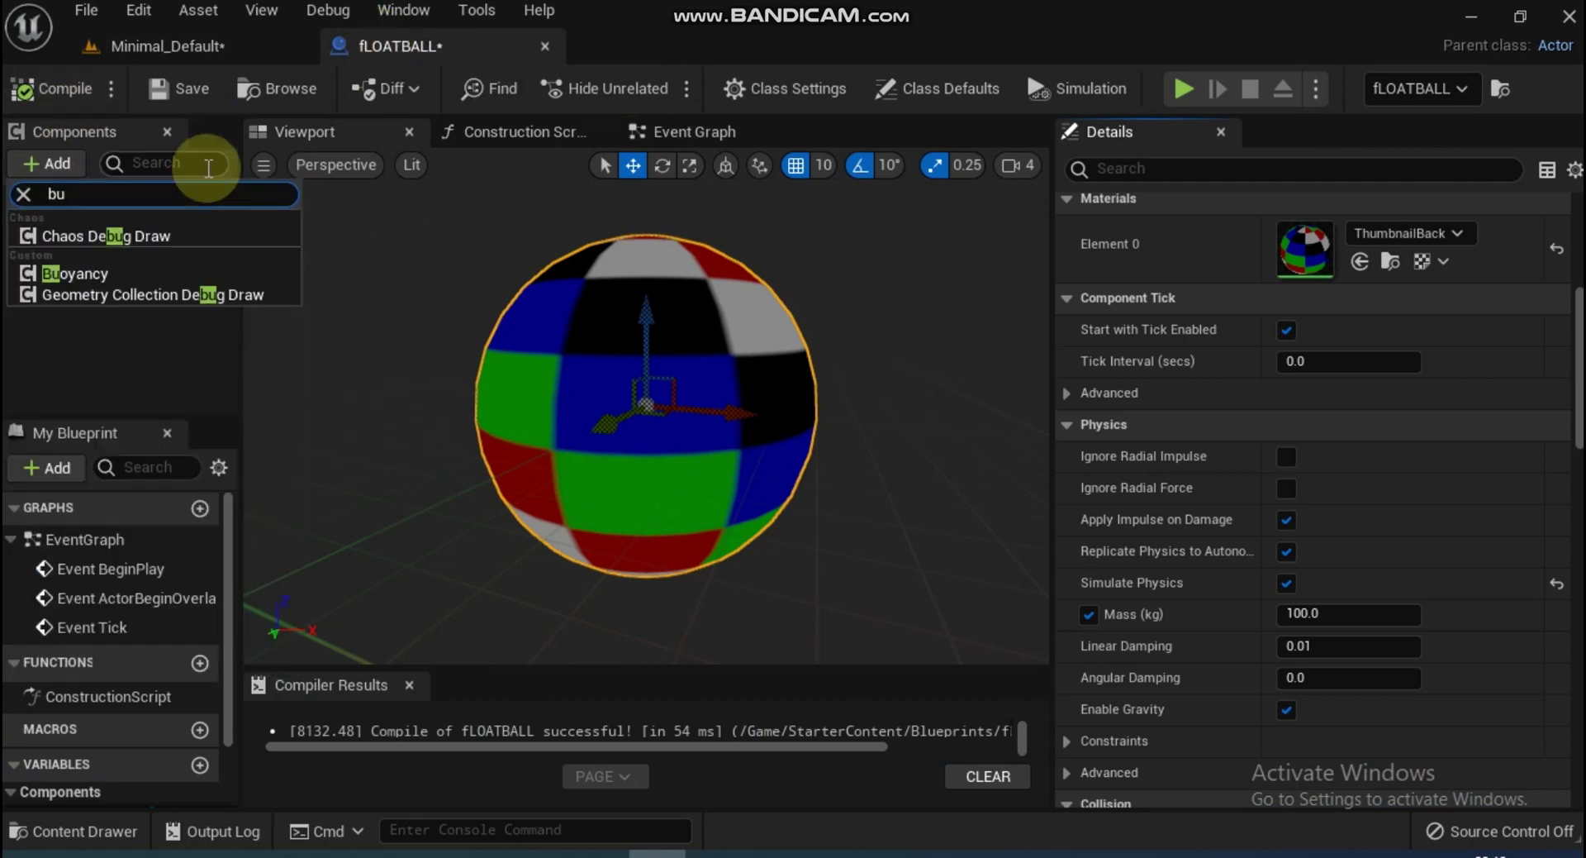
{"action": "left_click", "coordinate": [106, 273]}
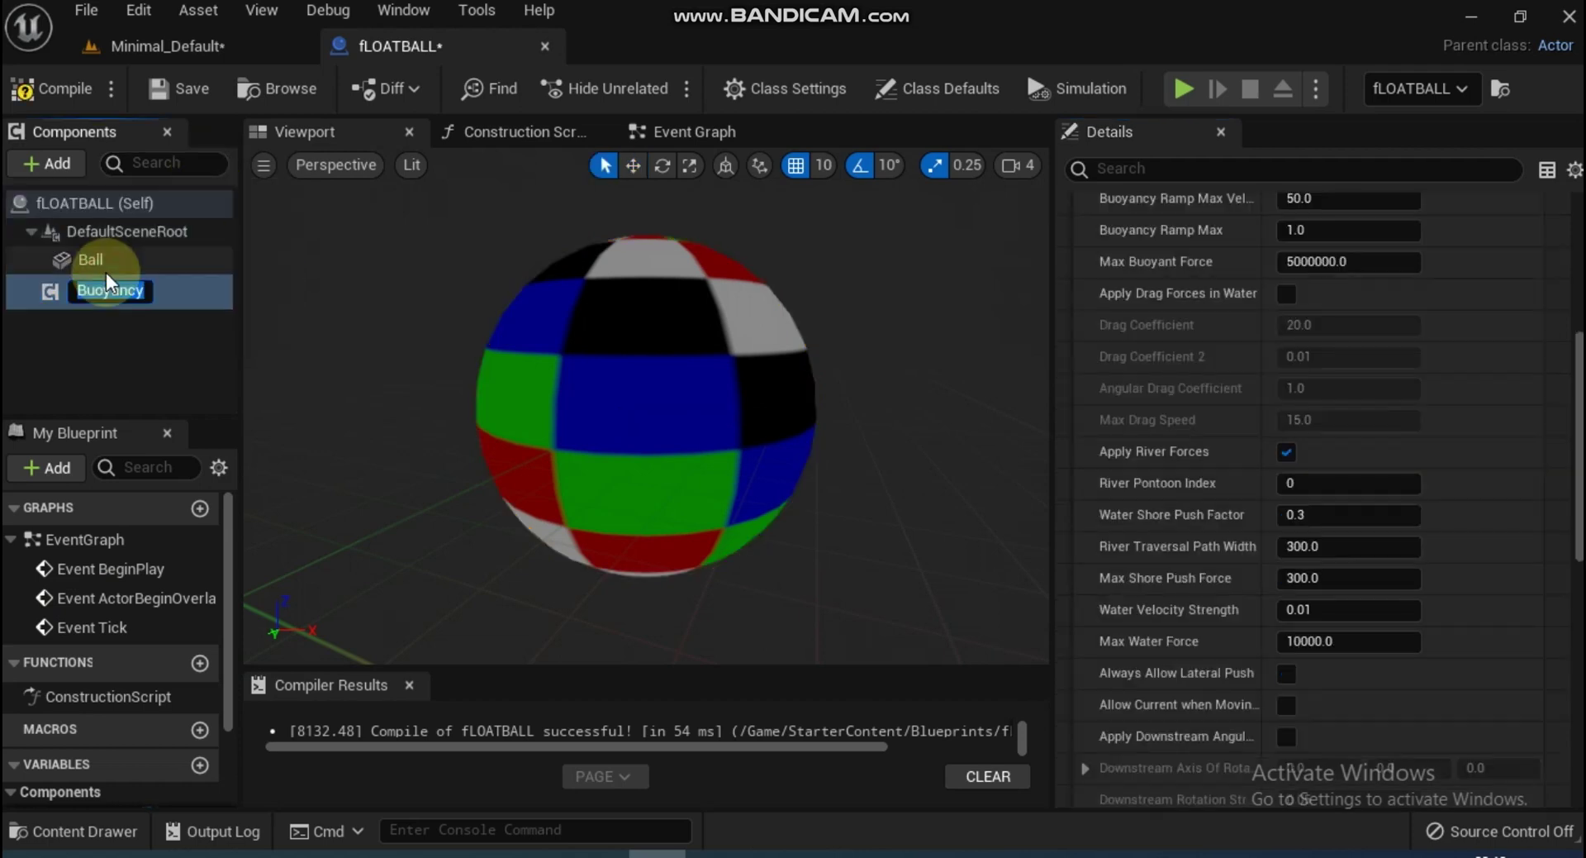
{"action": "left_click", "coordinate": [100, 336]}
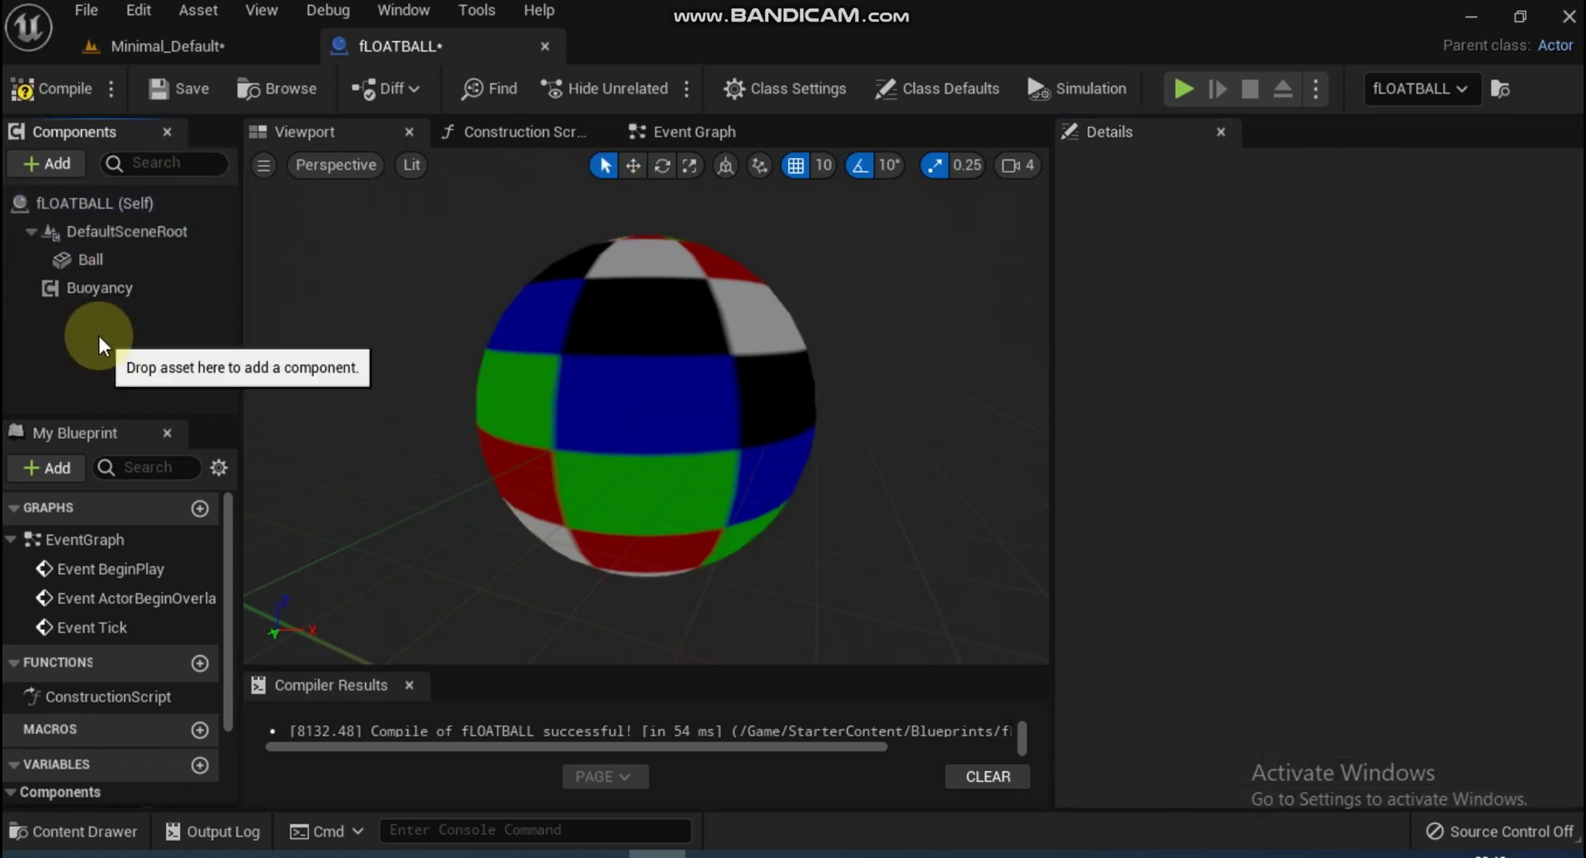
{"action": "left_click", "coordinate": [50, 87]}
Test-play the ocean level again; the spheres still sink
{"action": "left_click", "coordinate": [153, 46]}
{"action": "left_click", "coordinate": [494, 86]}
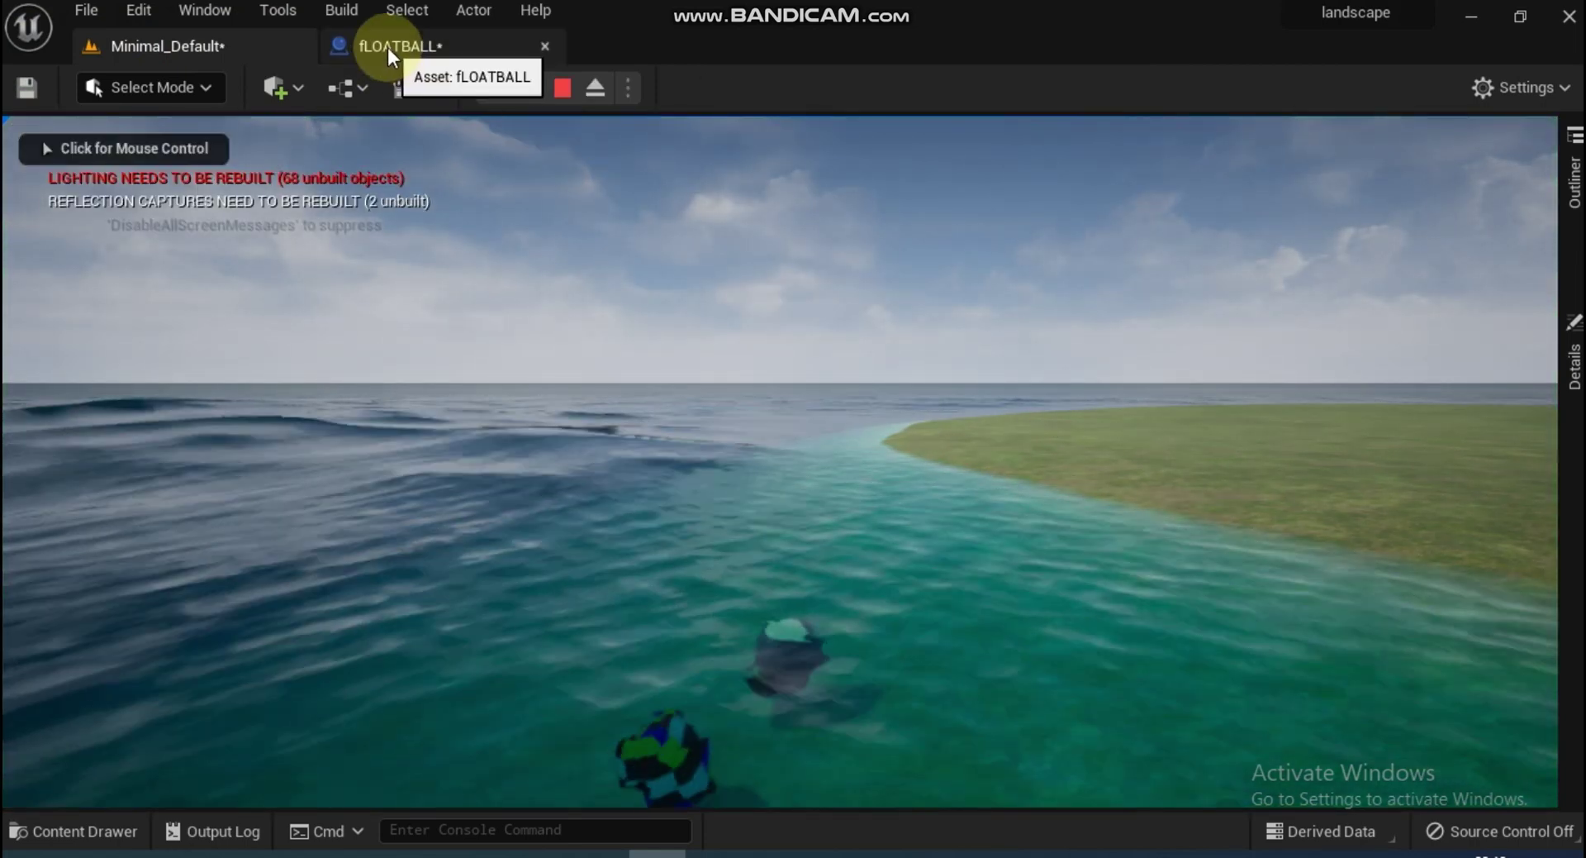
{"action": "left_click", "coordinate": [563, 88]}
{"action": "left_click", "coordinate": [415, 45]}
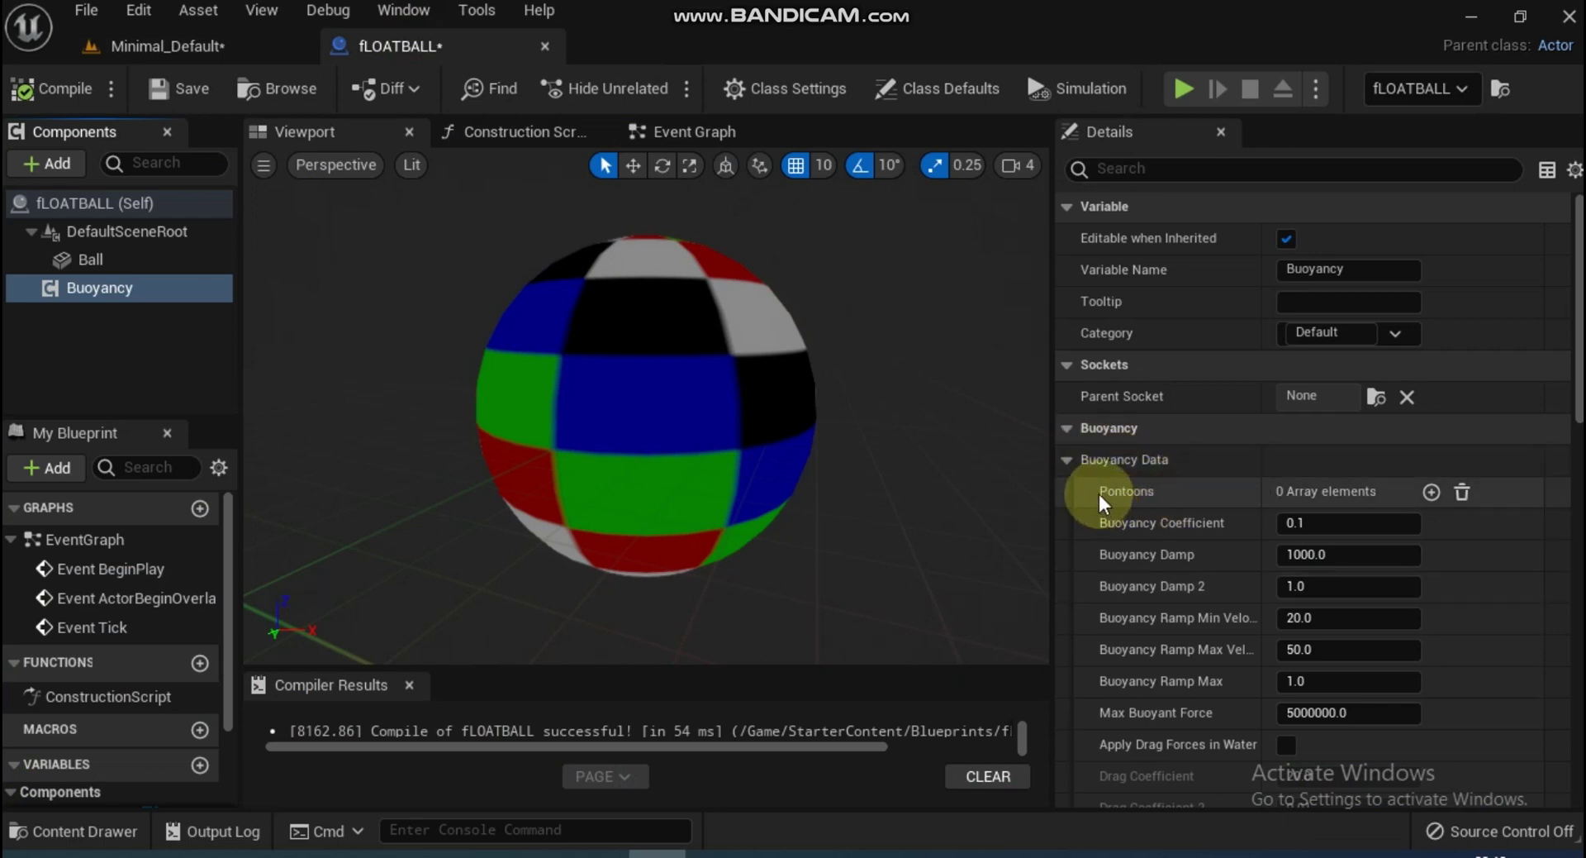
Add one Buoyancy pontoon at Relative Location Z 0.5 with radius 100, then compile
{"action": "left_click", "coordinate": [1430, 492]}
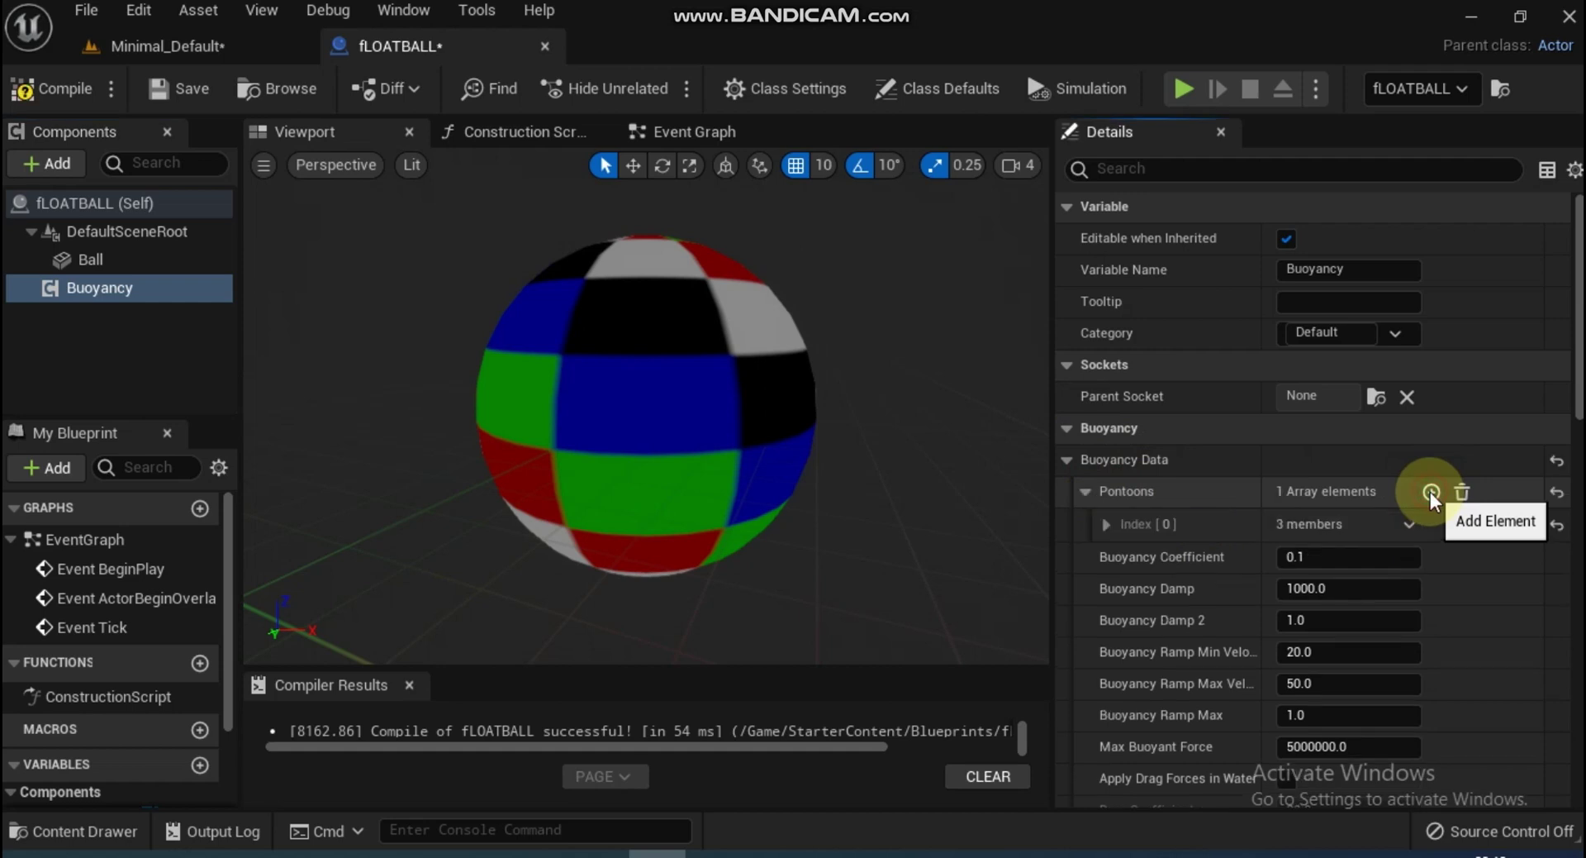
{"action": "left_click", "coordinate": [1107, 523]}
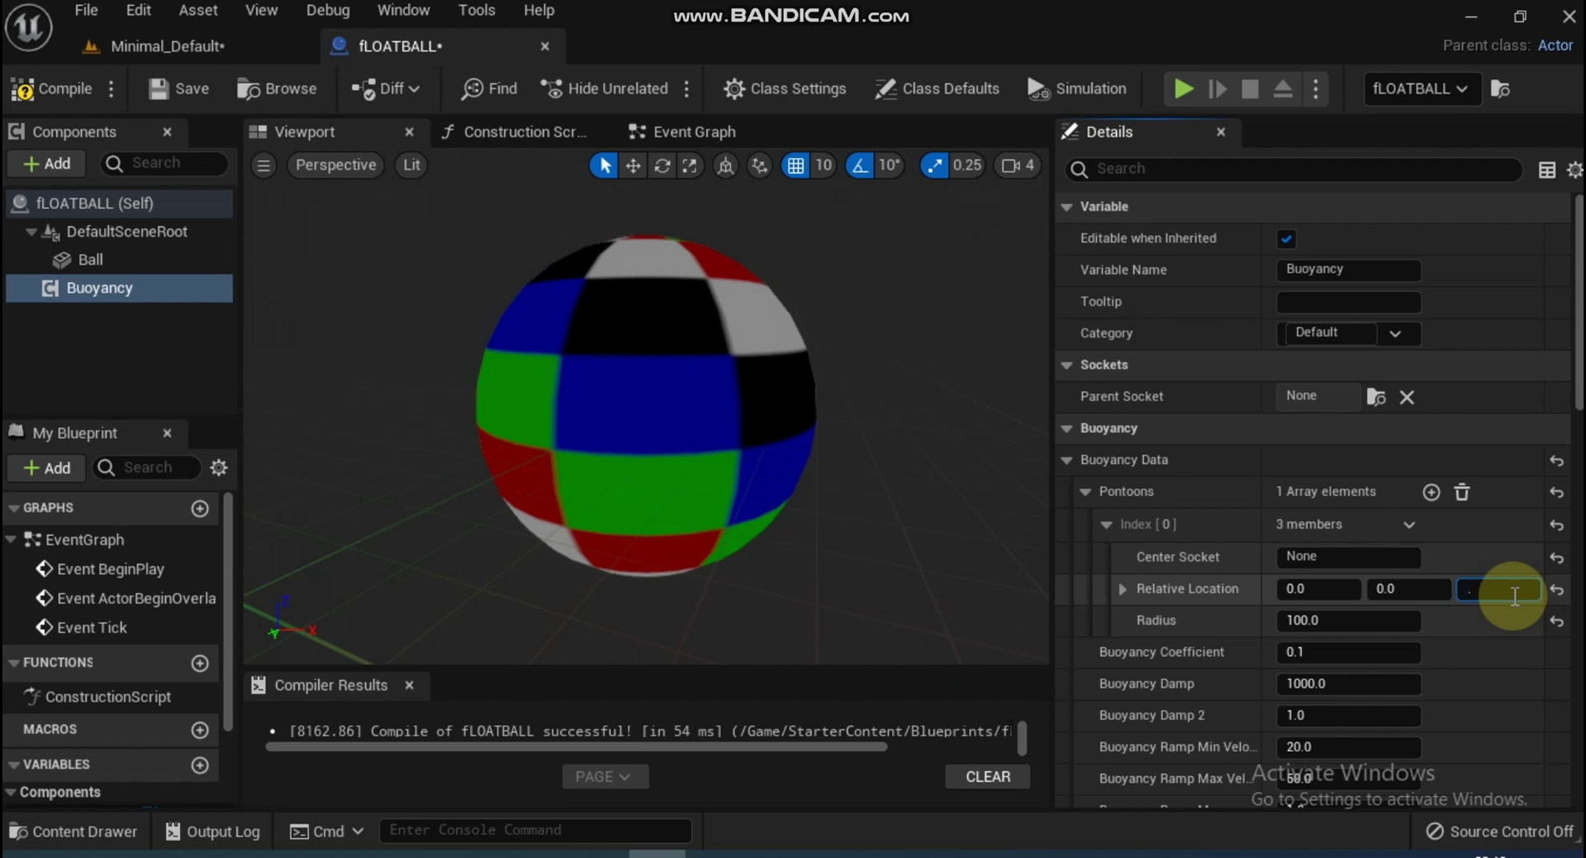
{"action": "key", "text": "Return"}
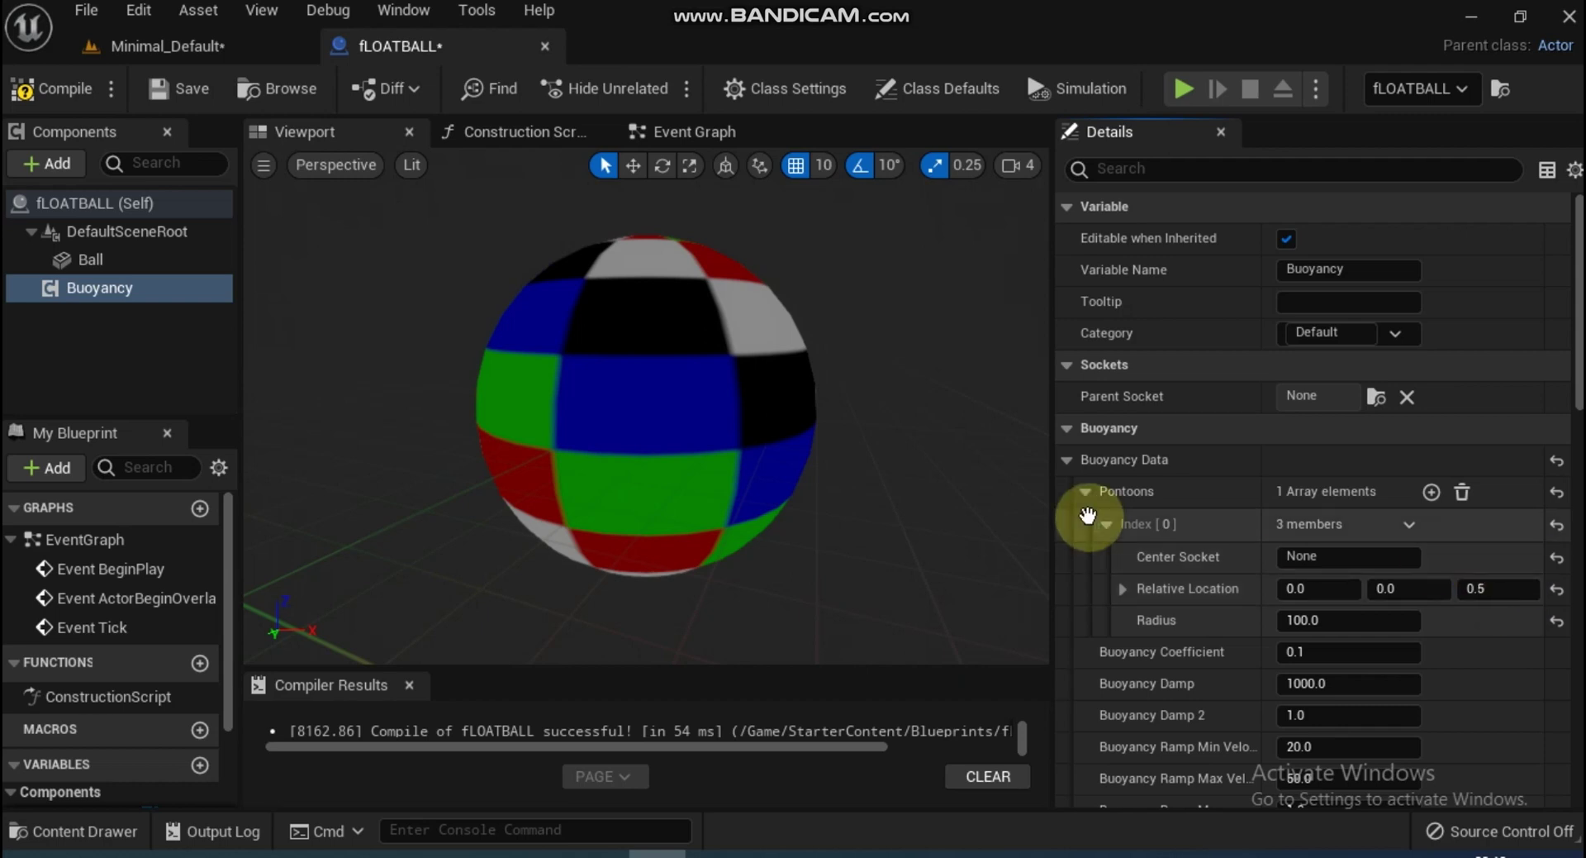
{"action": "left_click", "coordinate": [58, 83]}
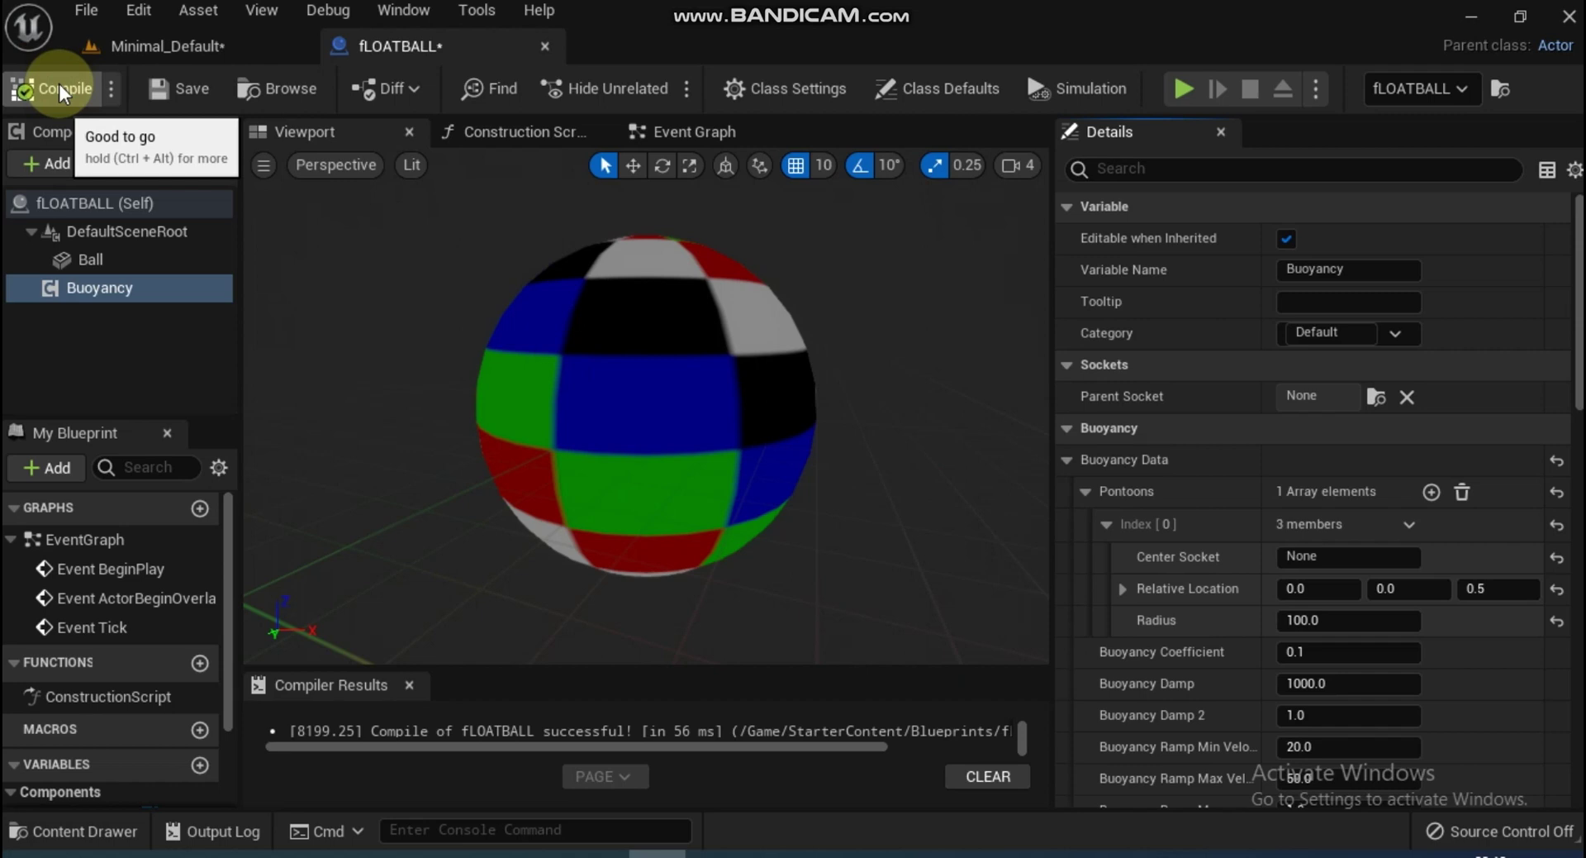
{"action": "left_click", "coordinate": [153, 45]}
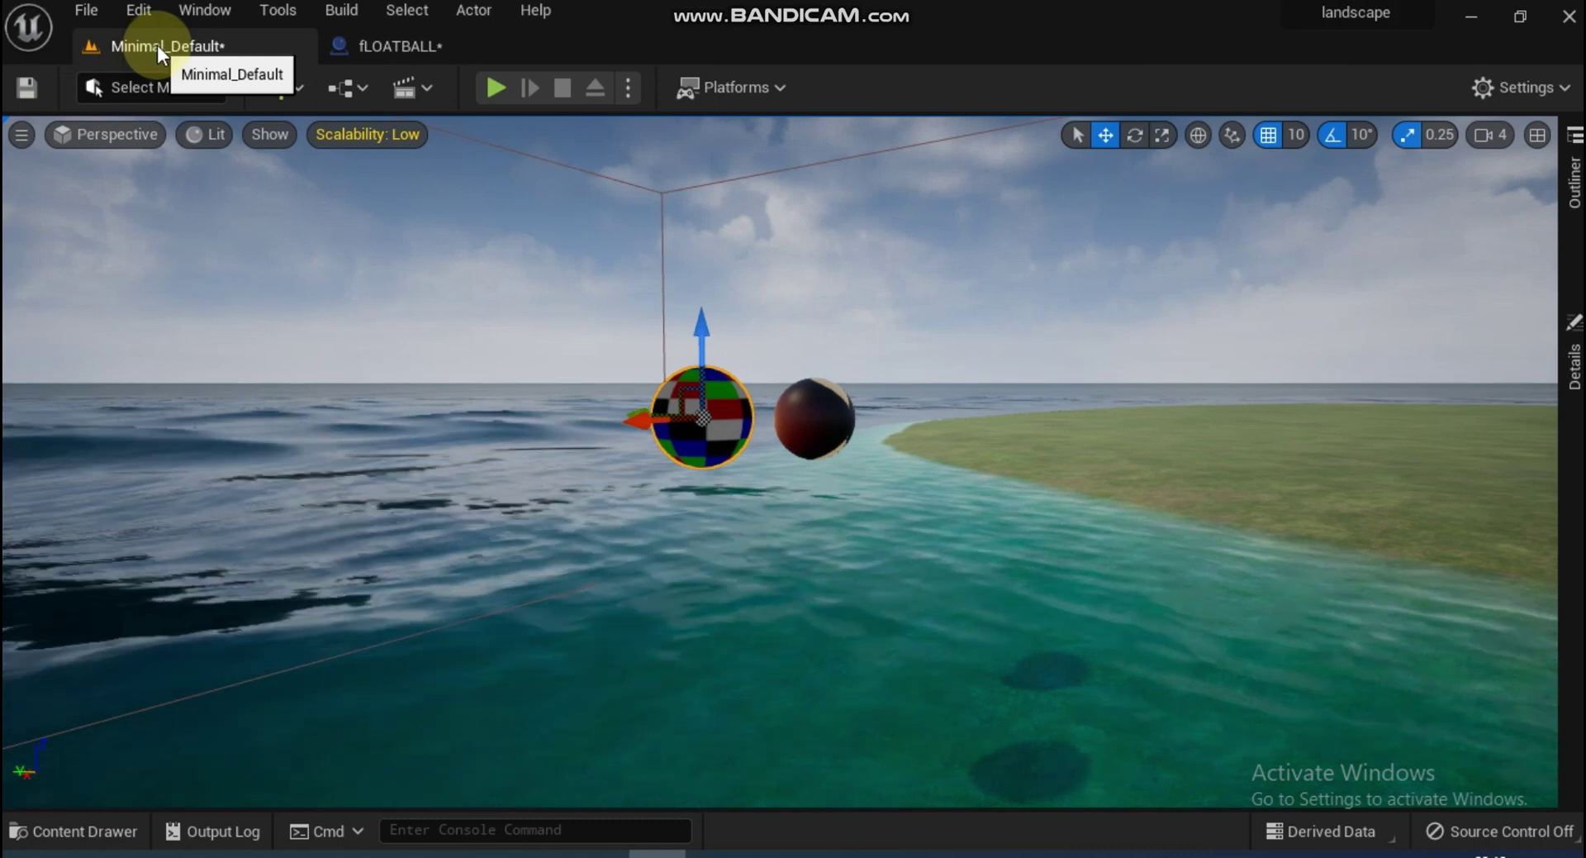
Test-play the level with the new pontoon to check the ball
{"action": "left_click", "coordinate": [493, 87]}
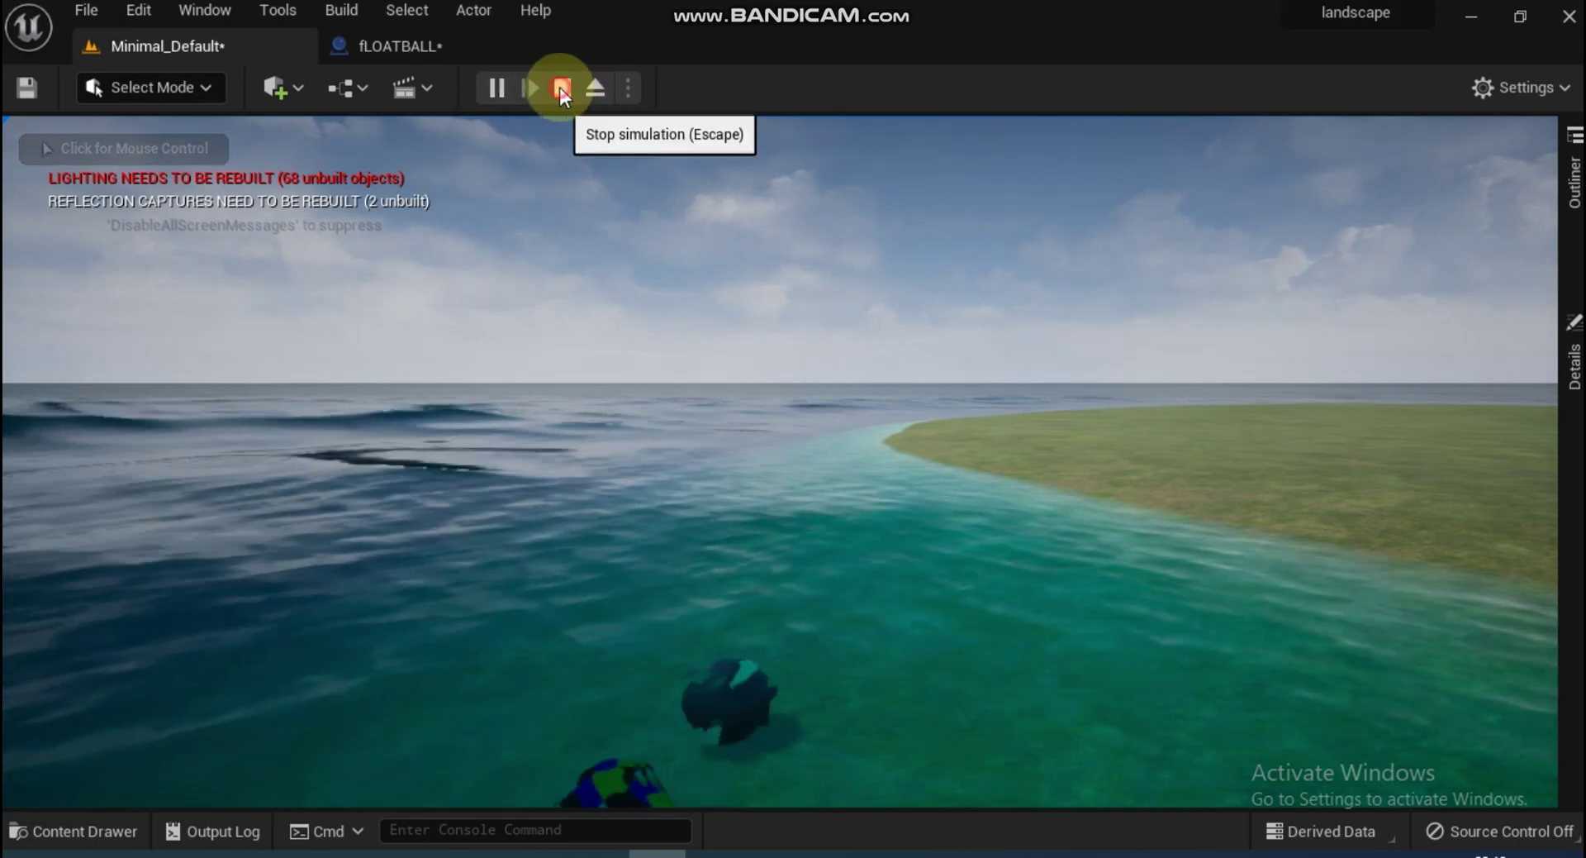
{"action": "left_click", "coordinate": [560, 88]}
{"action": "left_click", "coordinate": [387, 48]}
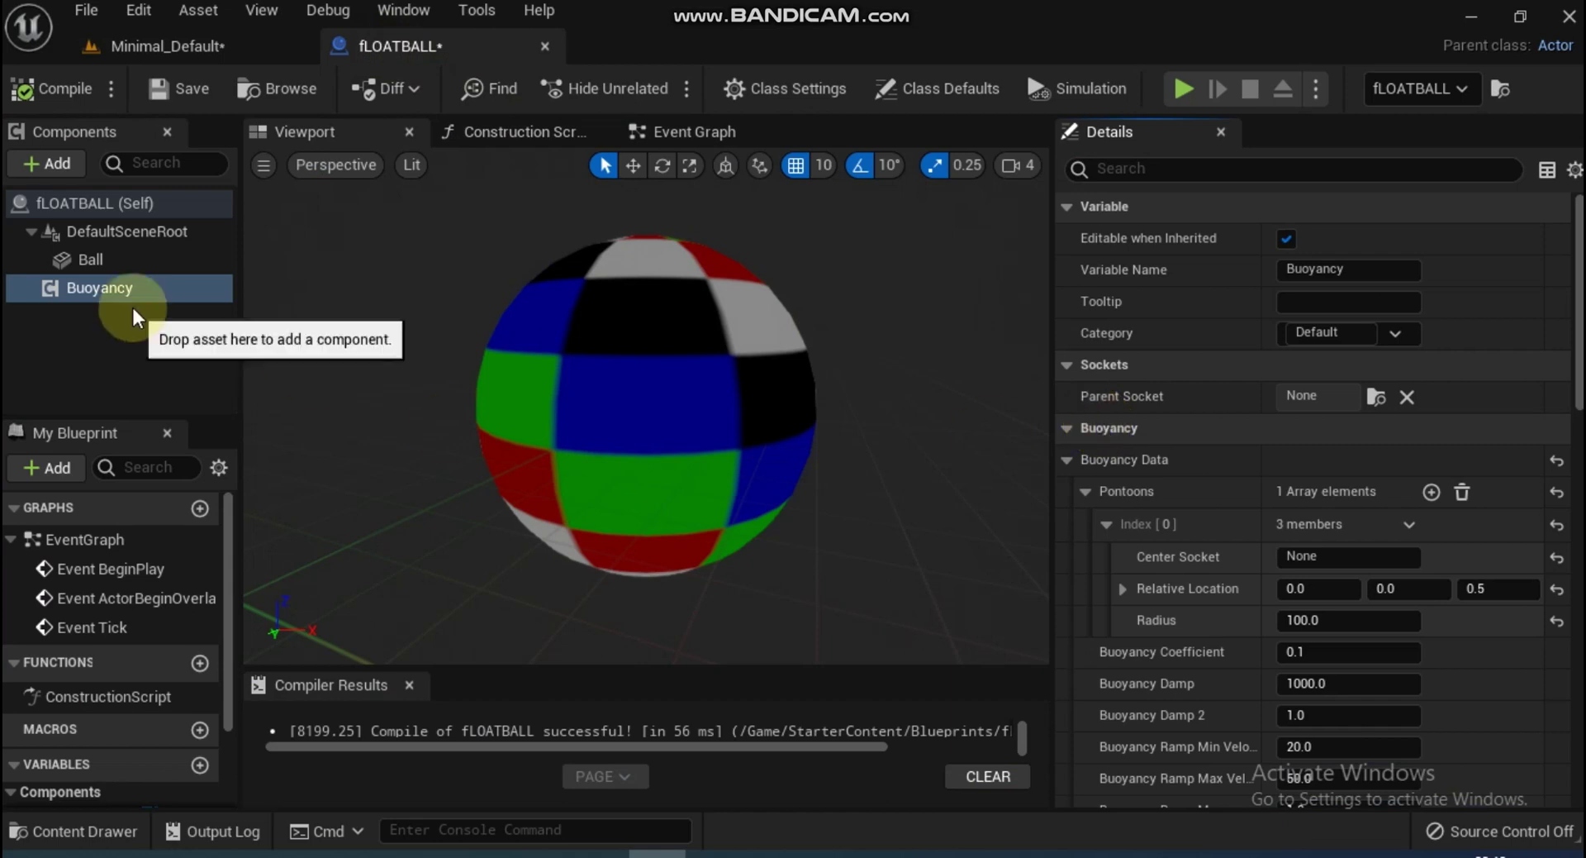
Make Ball the root component, recompile, and confirm the ball now floats on the waves
{"action": "left_click_drag", "start_coordinate": [136, 261], "coordinate": [126, 225]}
{"action": "left_click", "coordinate": [40, 93]}
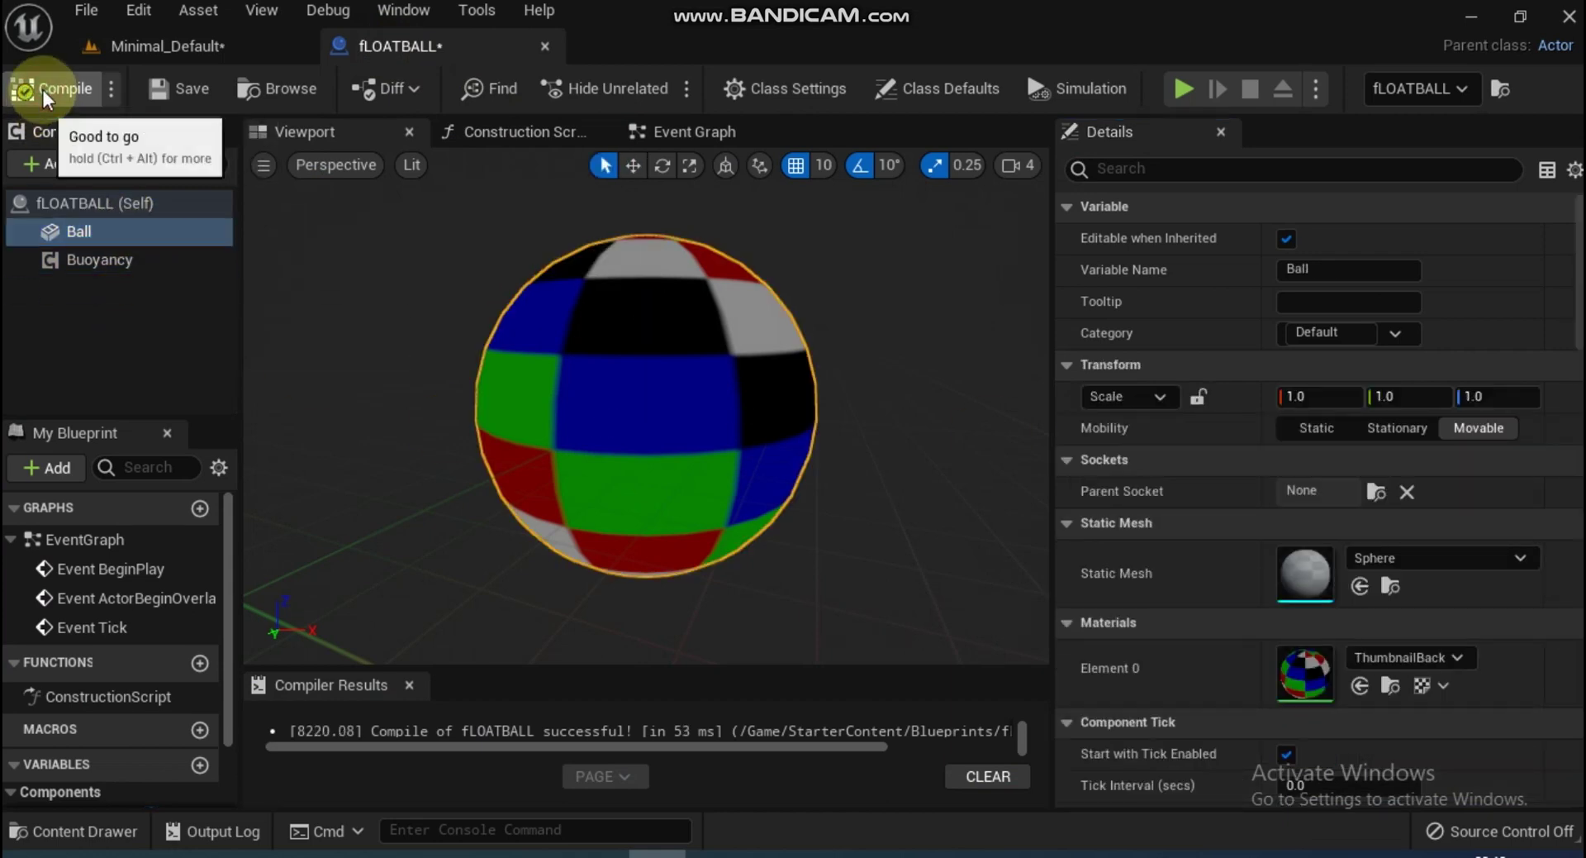
{"action": "left_click", "coordinate": [175, 46]}
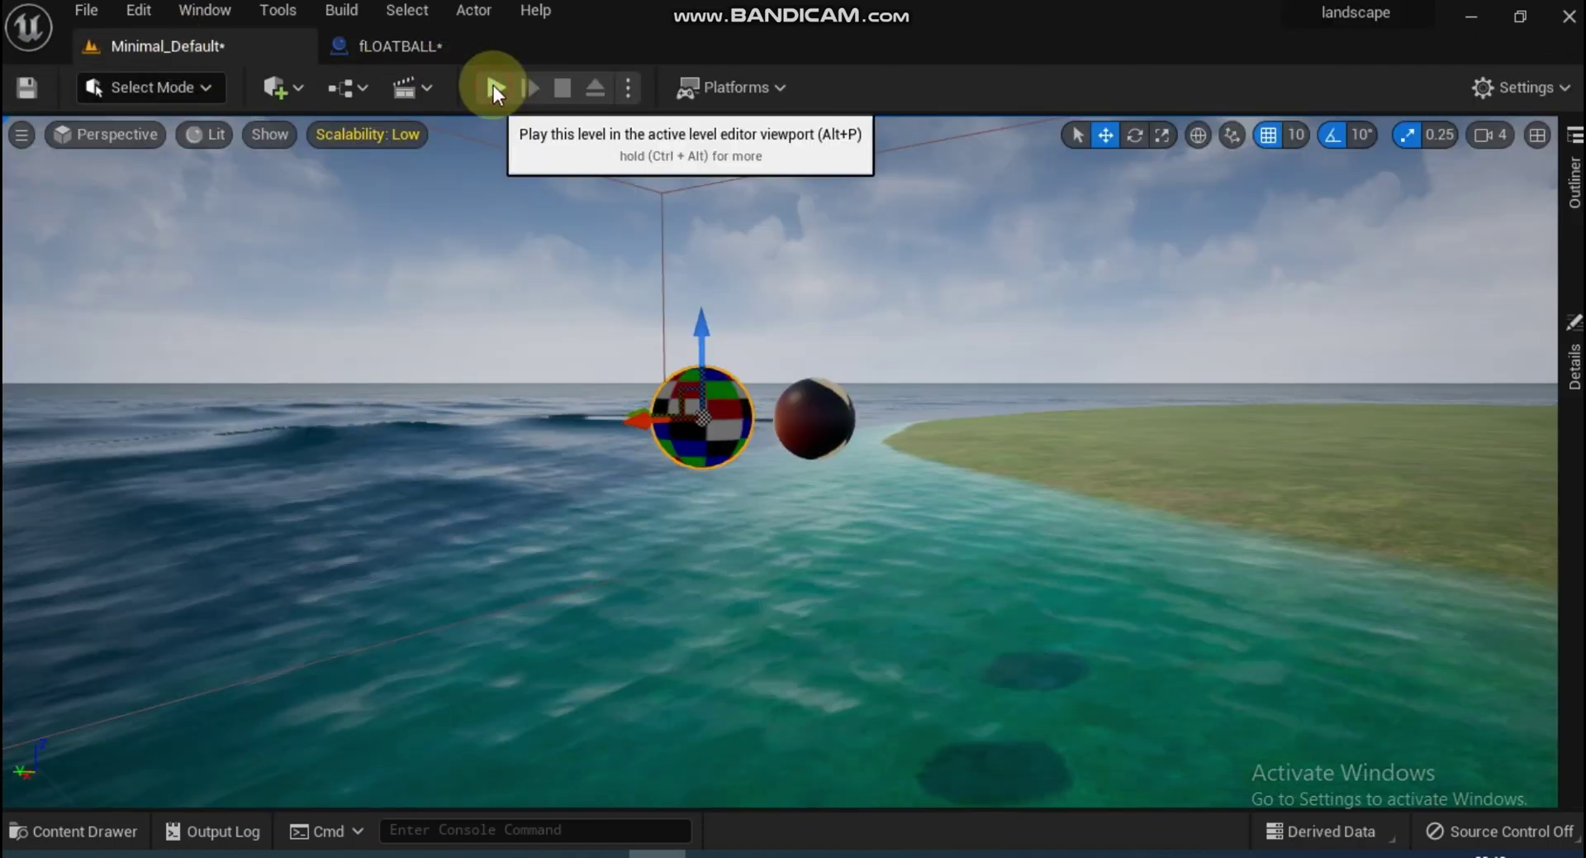
{"action": "left_click", "coordinate": [495, 87]}
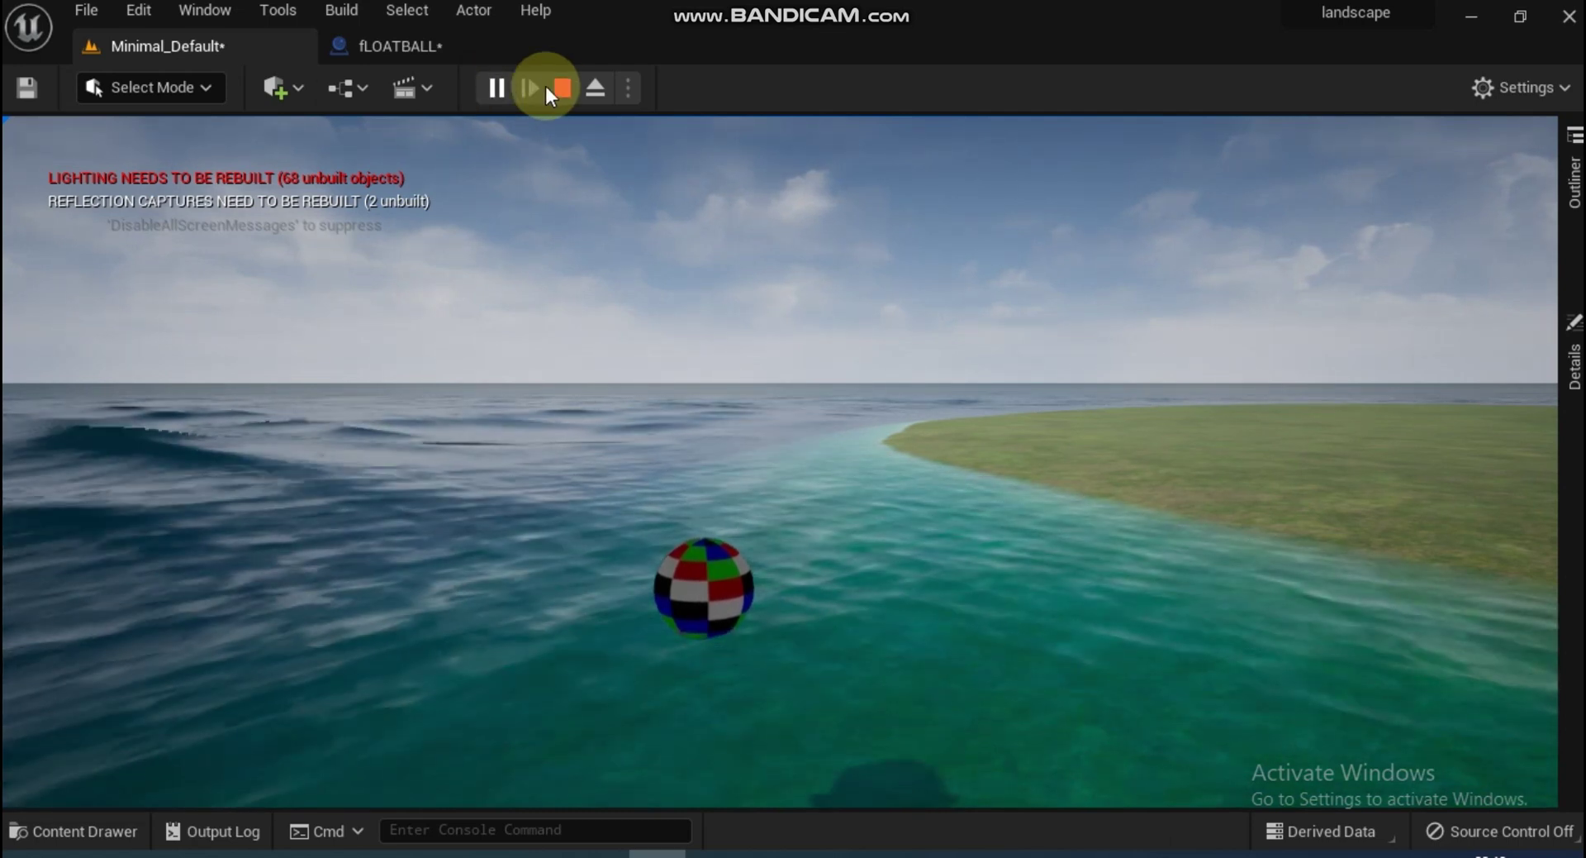
{"action": "left_click", "coordinate": [560, 88]}
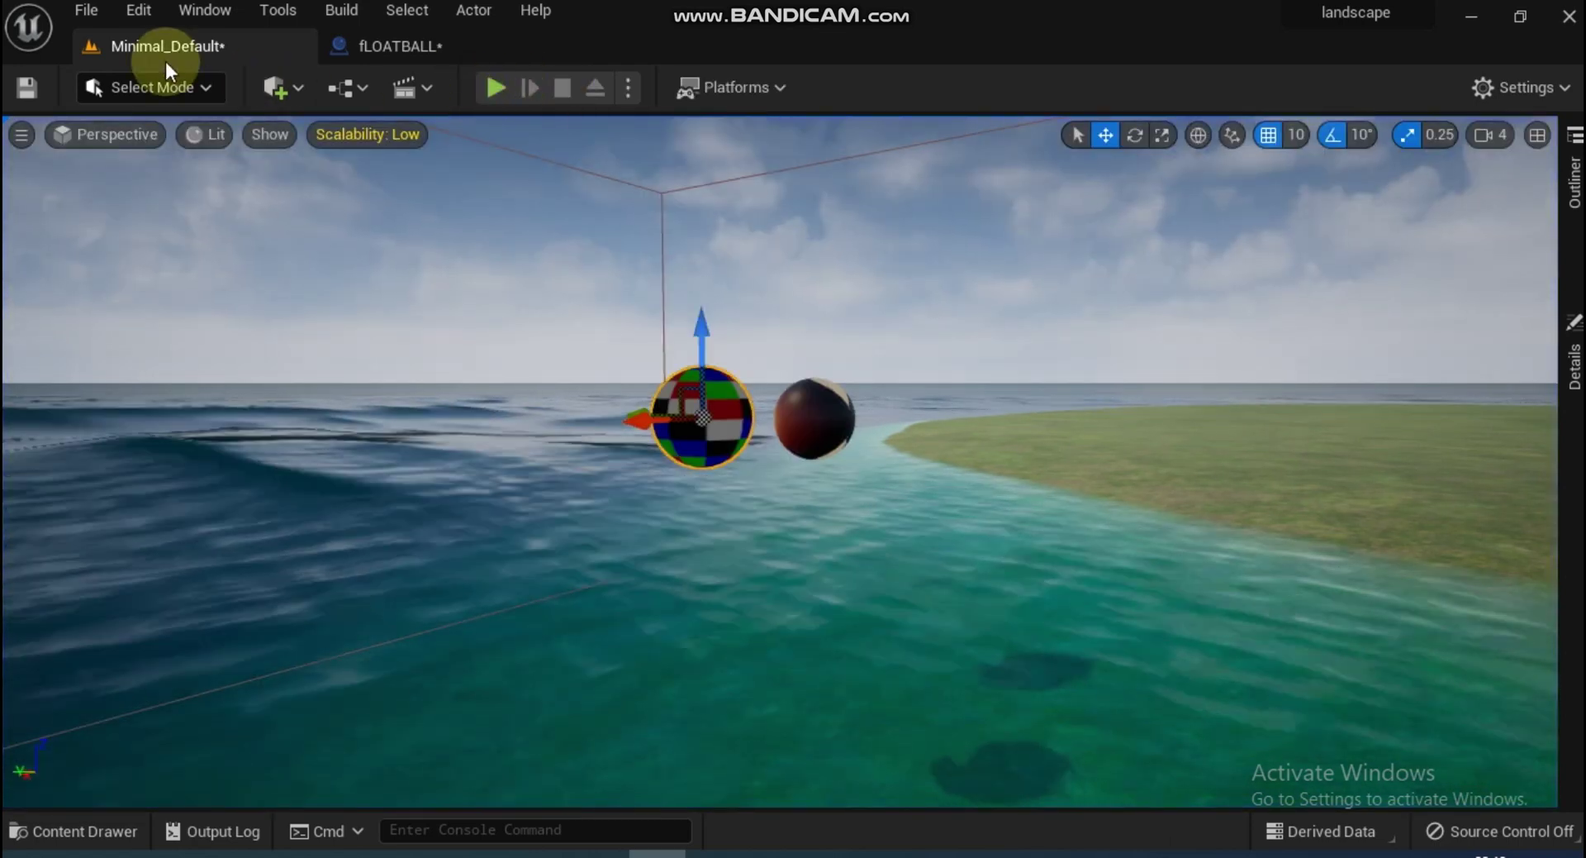
Set the Buoyancy pontoon's Relative Location to 0, 10, 30
{"action": "left_click", "coordinate": [402, 48]}
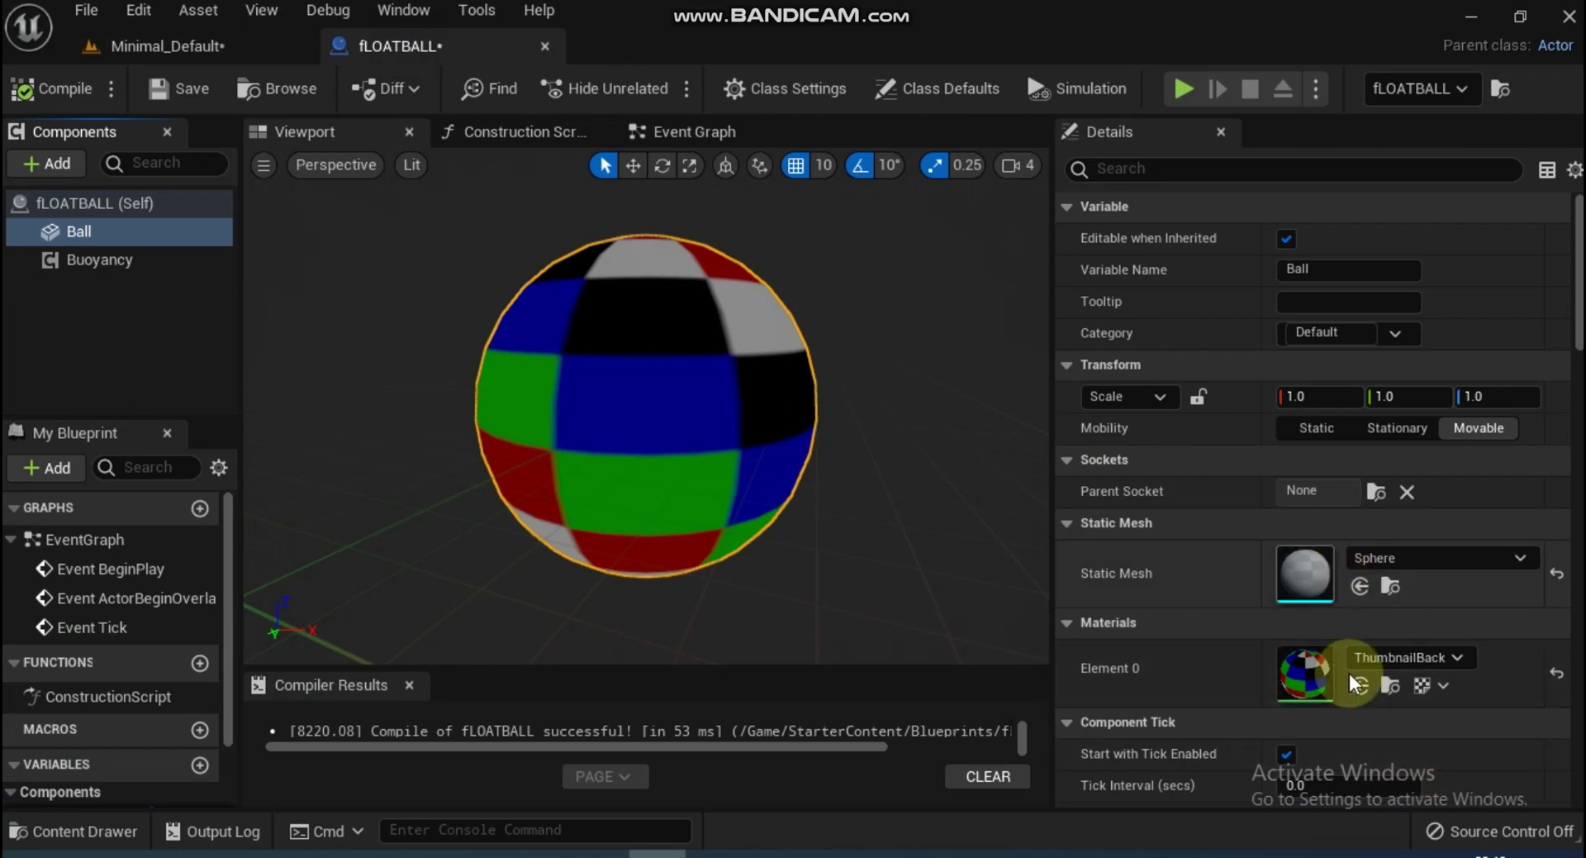
{"action": "left_click", "coordinate": [83, 261]}
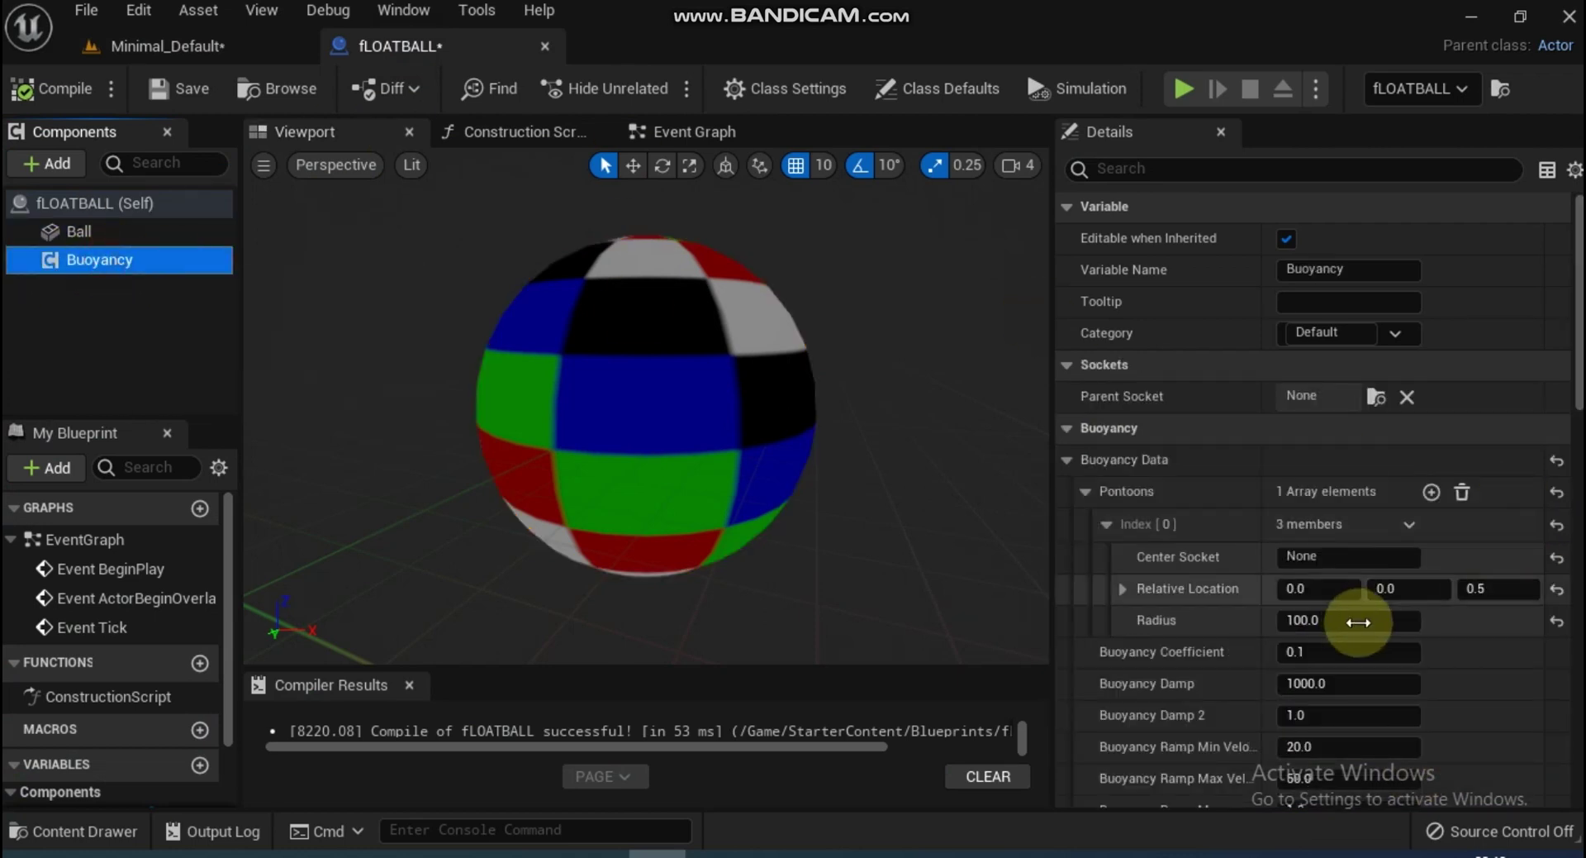
{"action": "left_click", "coordinate": [1494, 588]}
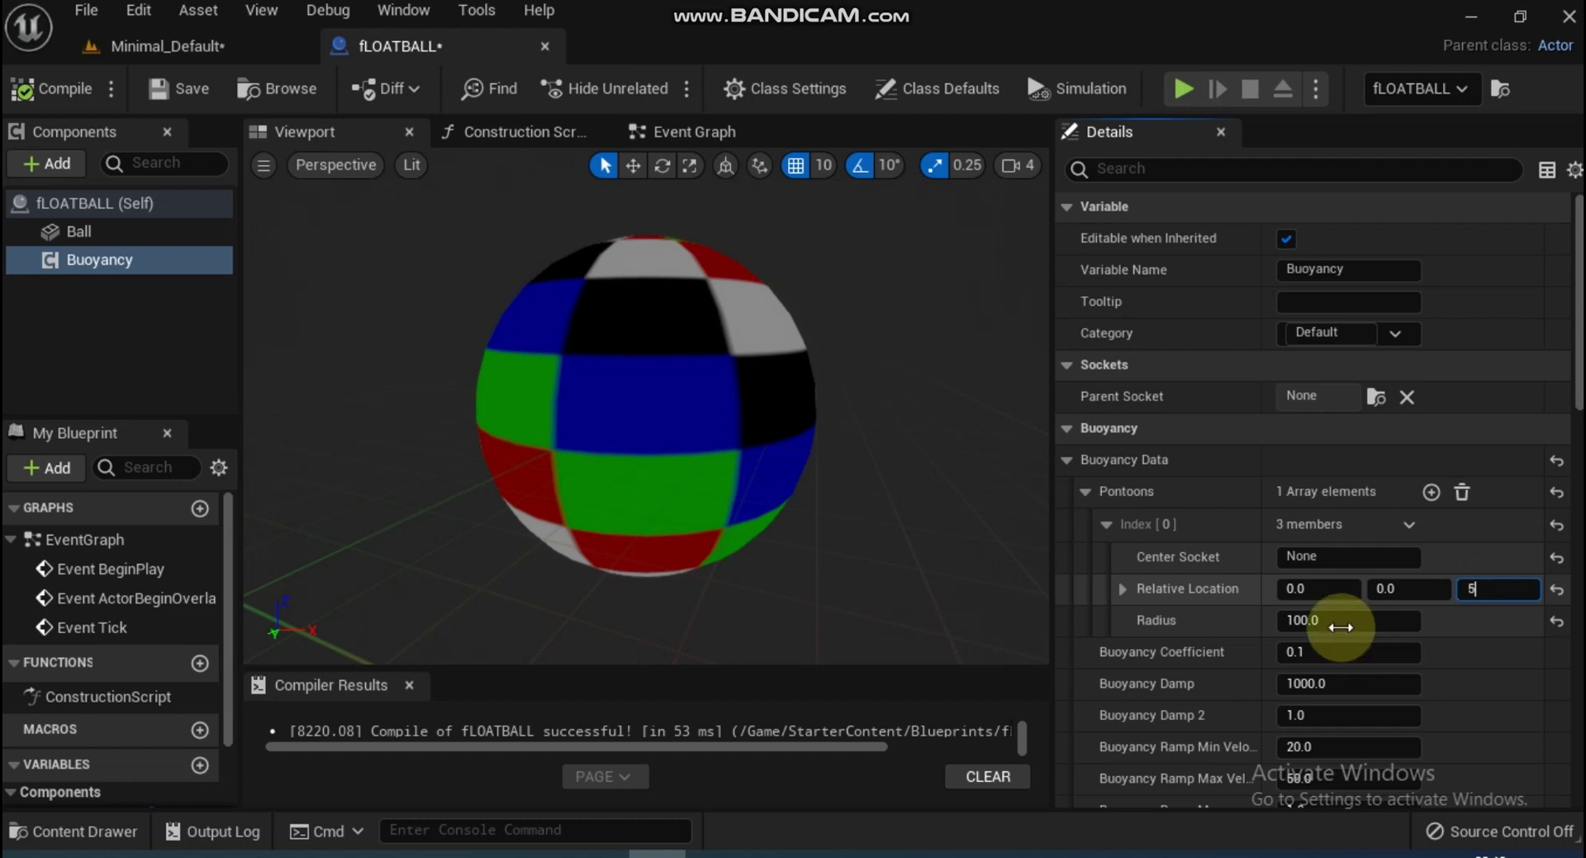
{"action": "left_click", "coordinate": [1388, 591]}
{"action": "type", "text": "10"}
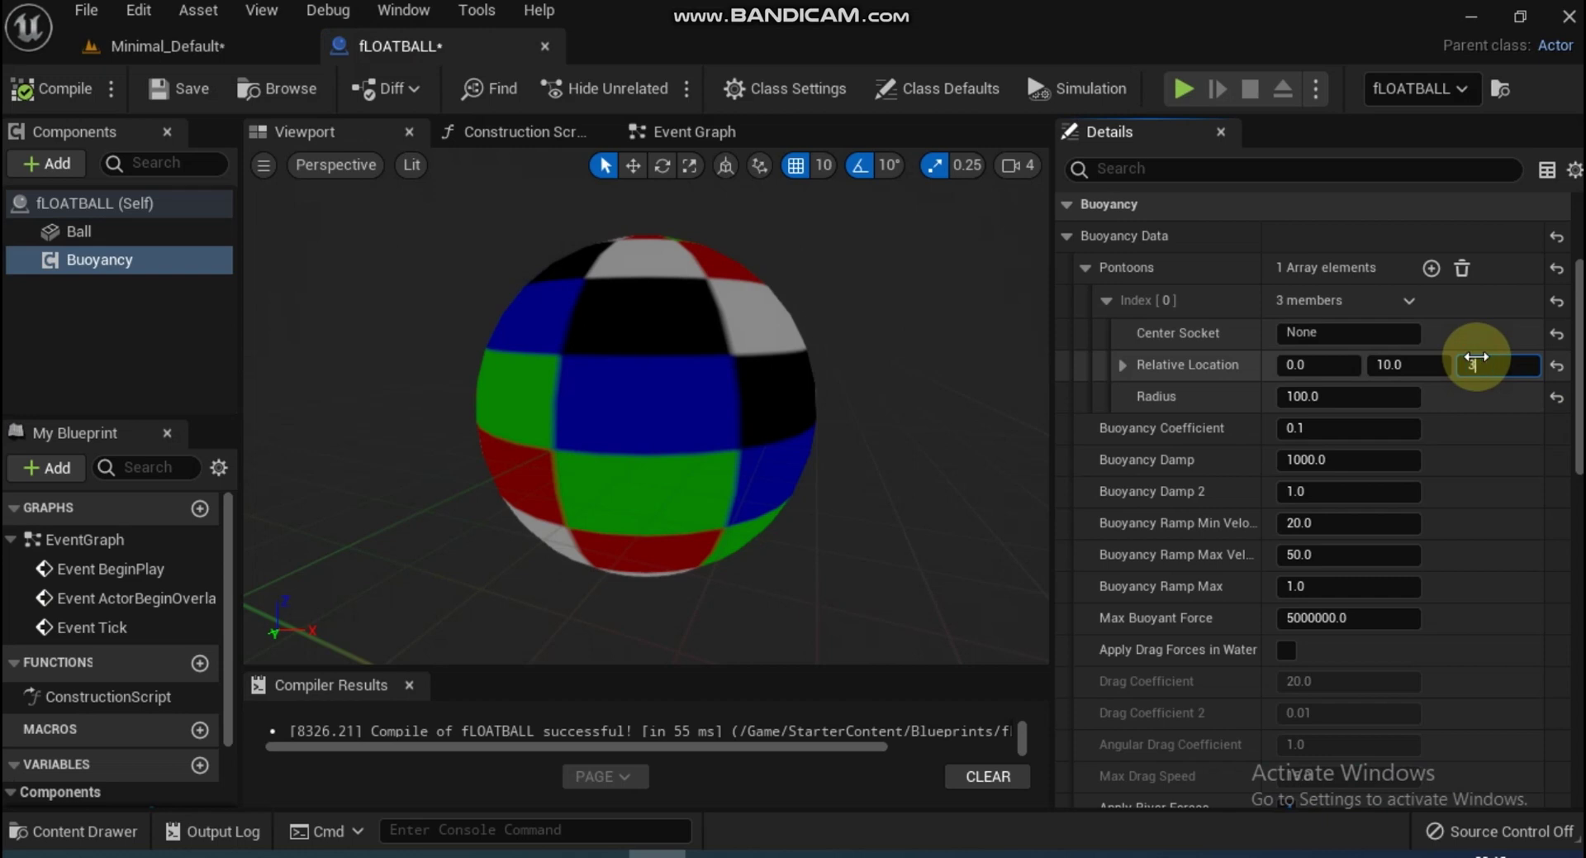
{"action": "key", "text": "Return"}
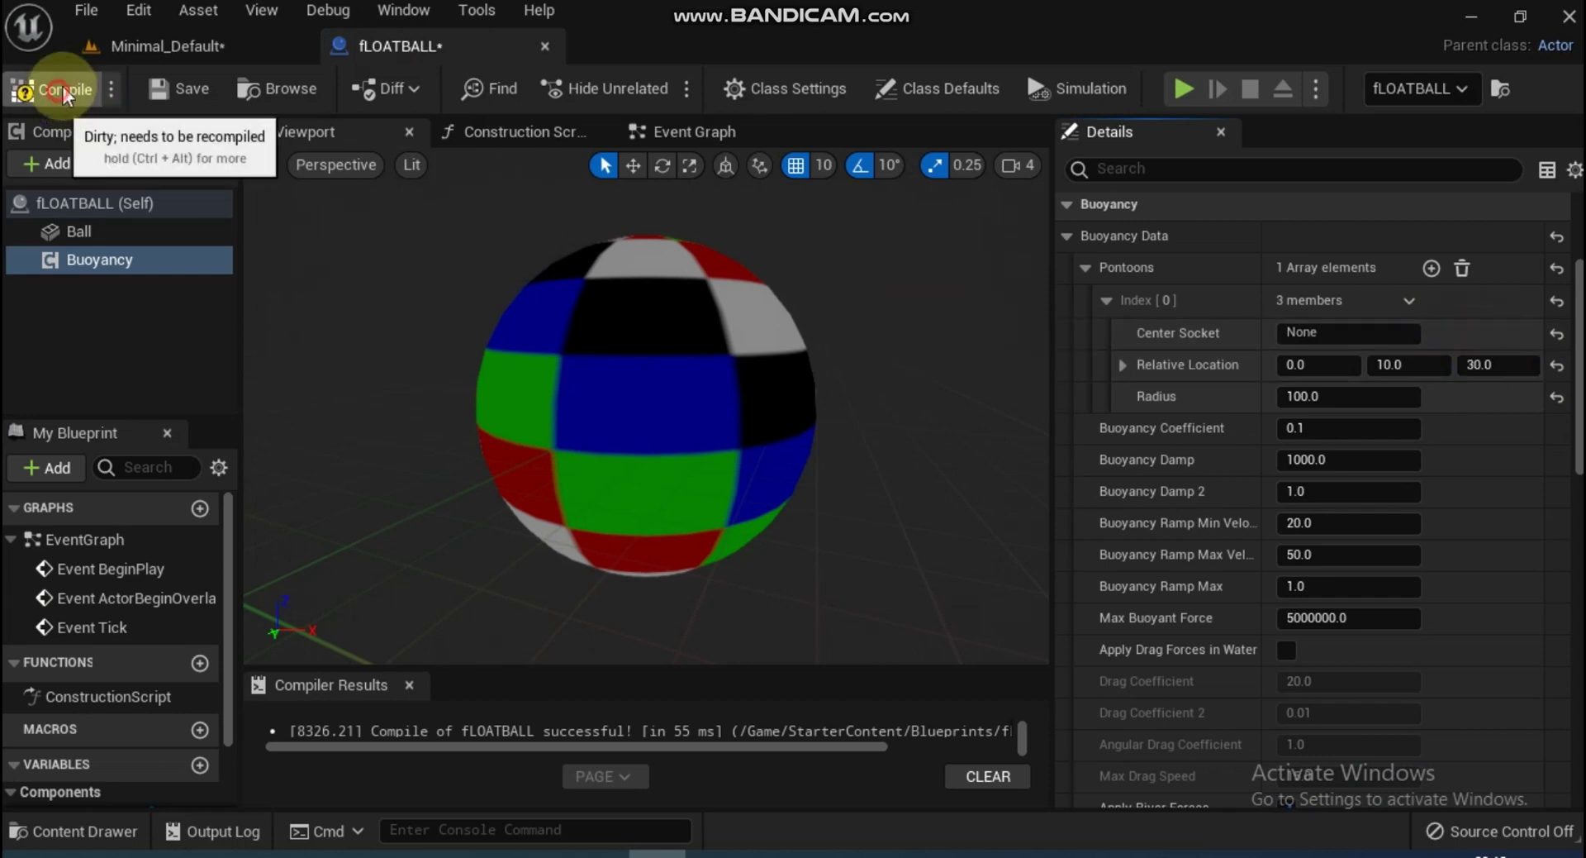
Recompile fLOATBALL and test-play the floating ball again
{"action": "left_click", "coordinate": [167, 50]}
{"action": "left_click", "coordinate": [496, 88]}
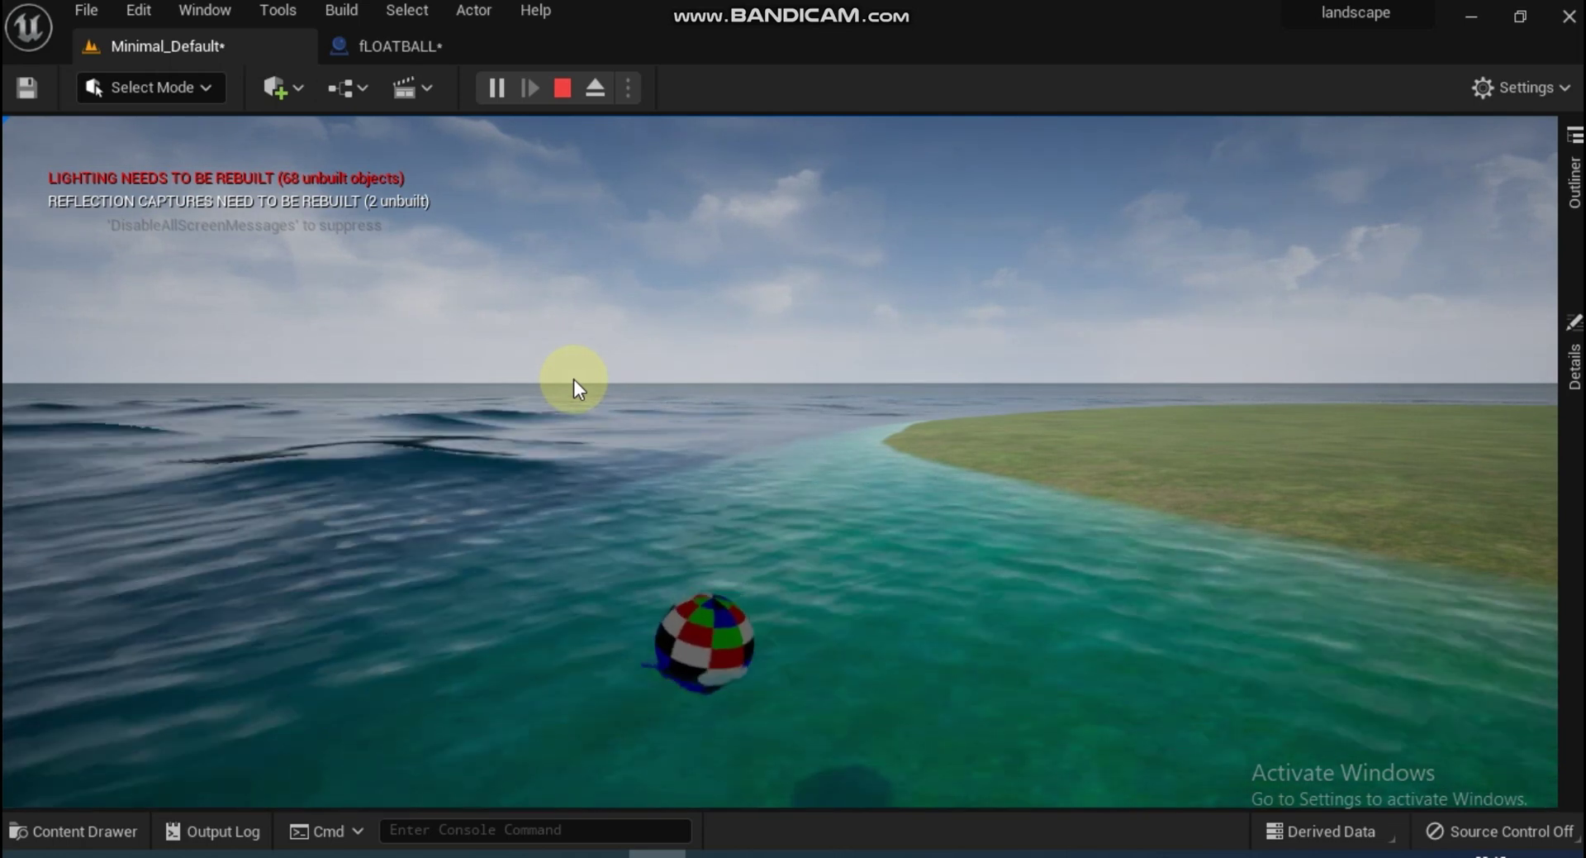
{"action": "left_click", "coordinate": [563, 83]}
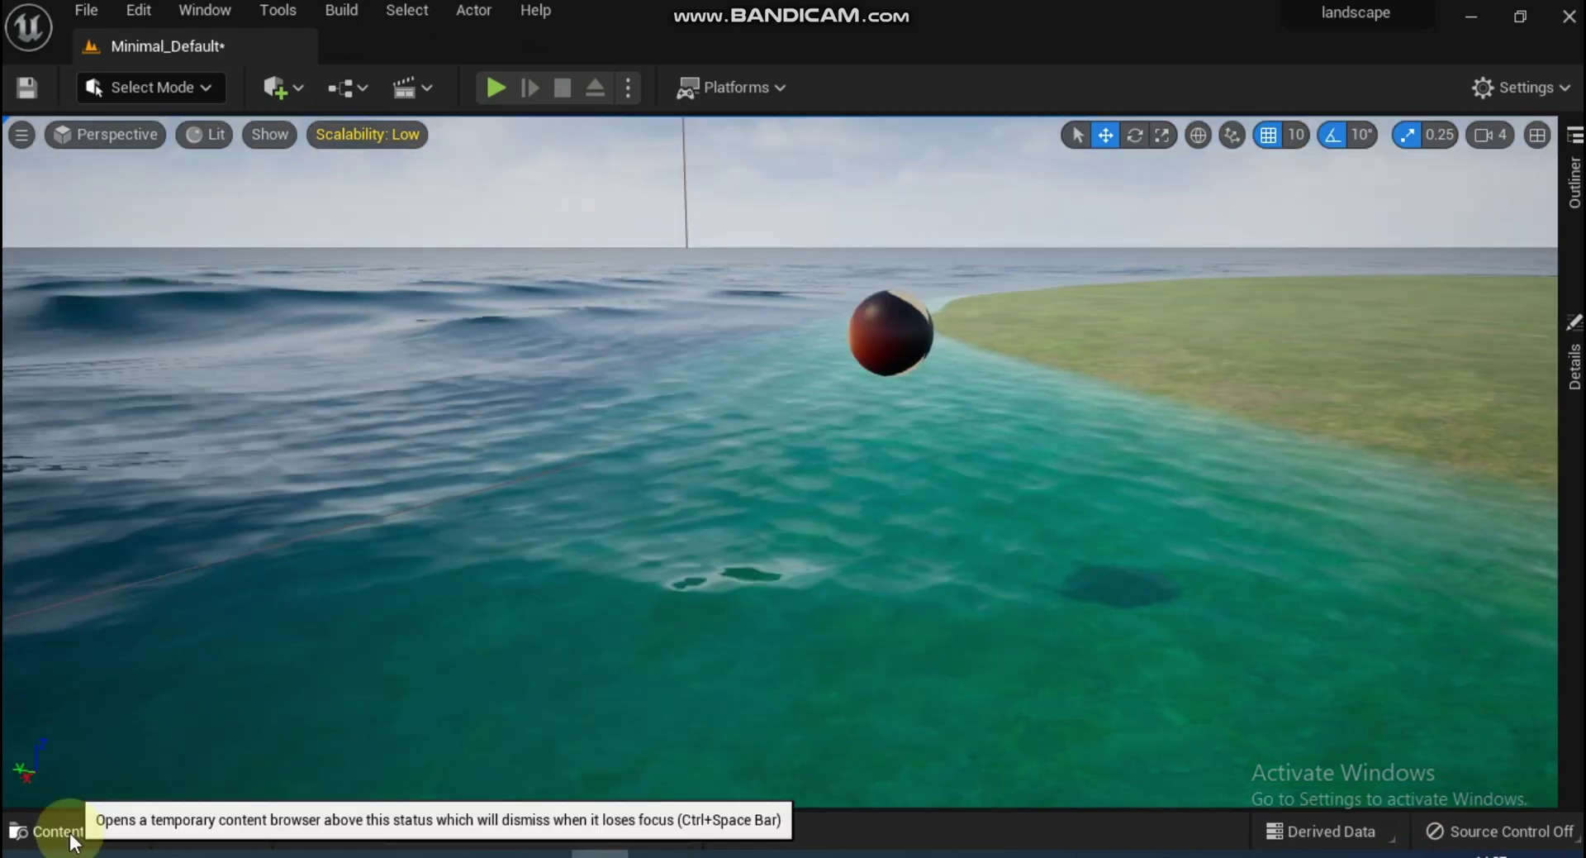
From the Blueprints folder's context menu, create an Actor Blueprint Class named boat
{"action": "left_click", "coordinate": [73, 840]}
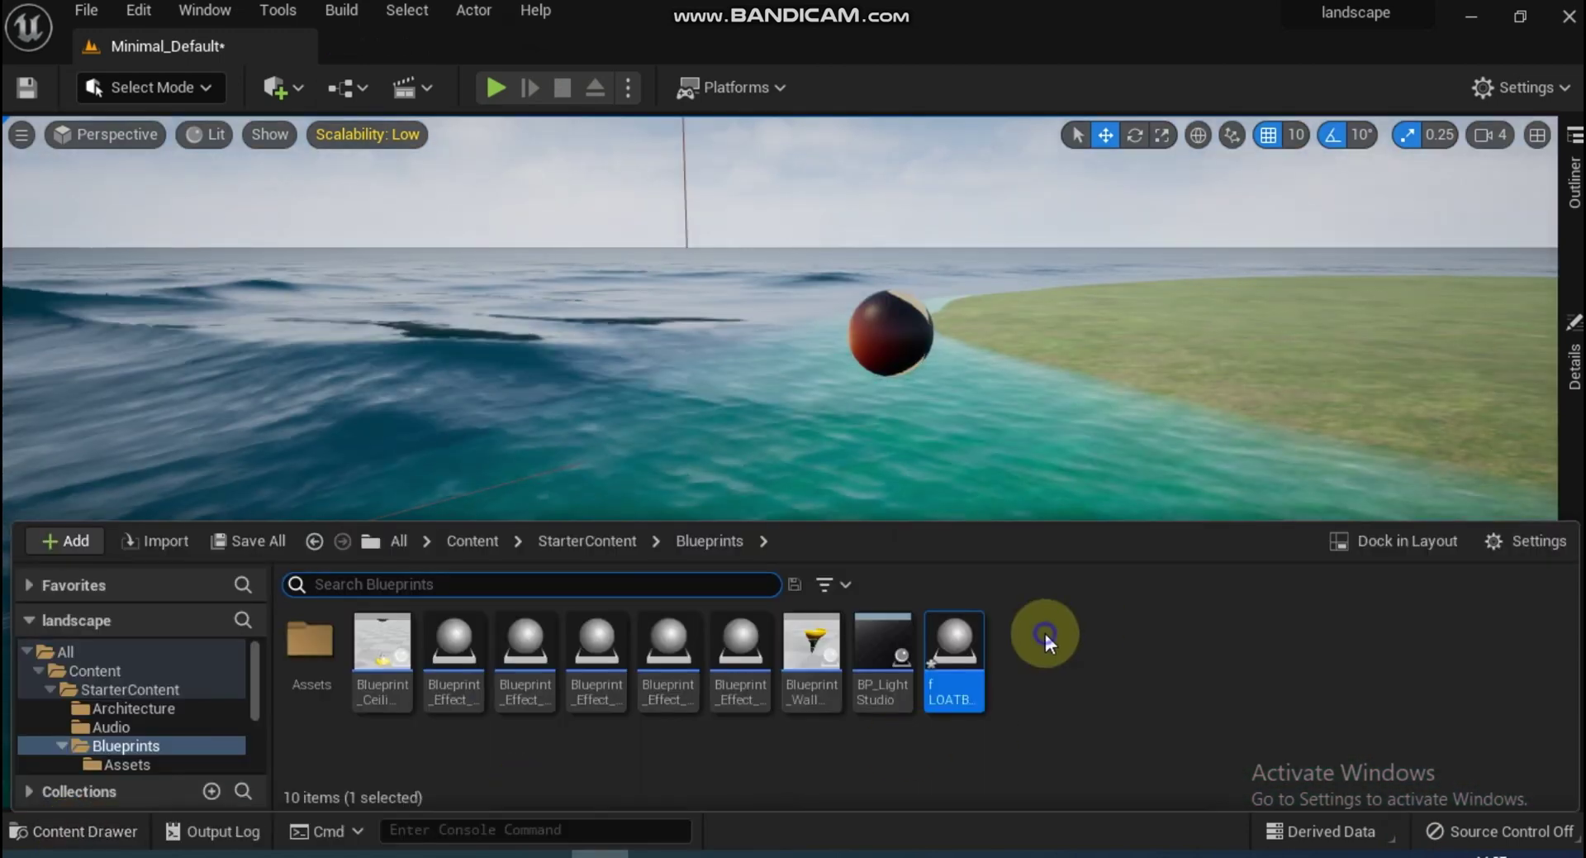
{"action": "right_click", "coordinate": [1044, 633]}
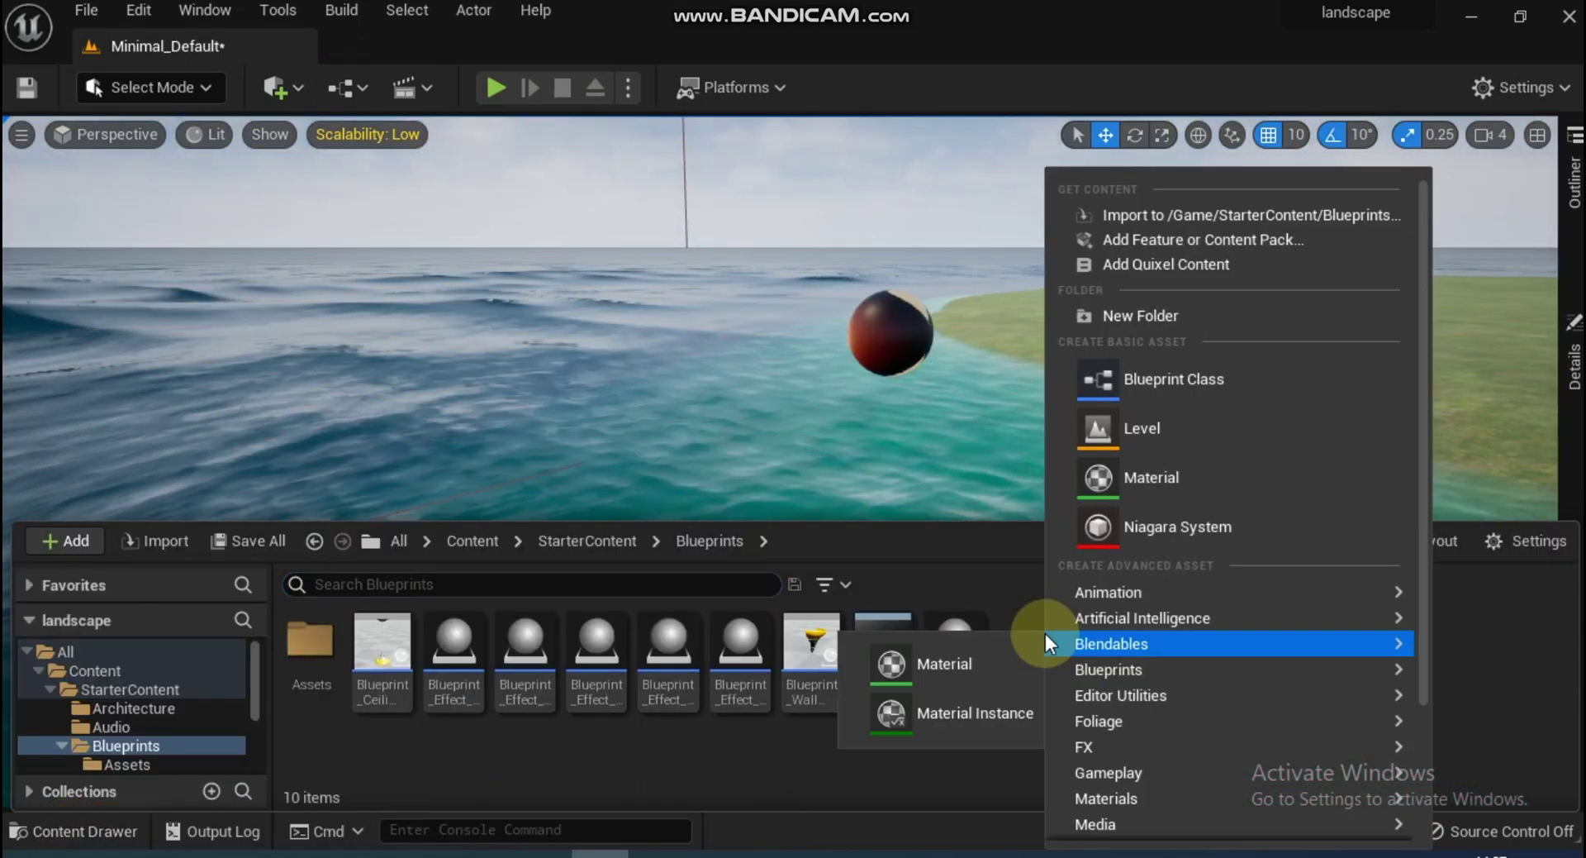
{"action": "left_click", "coordinate": [1144, 375]}
{"action": "left_click", "coordinate": [514, 237]}
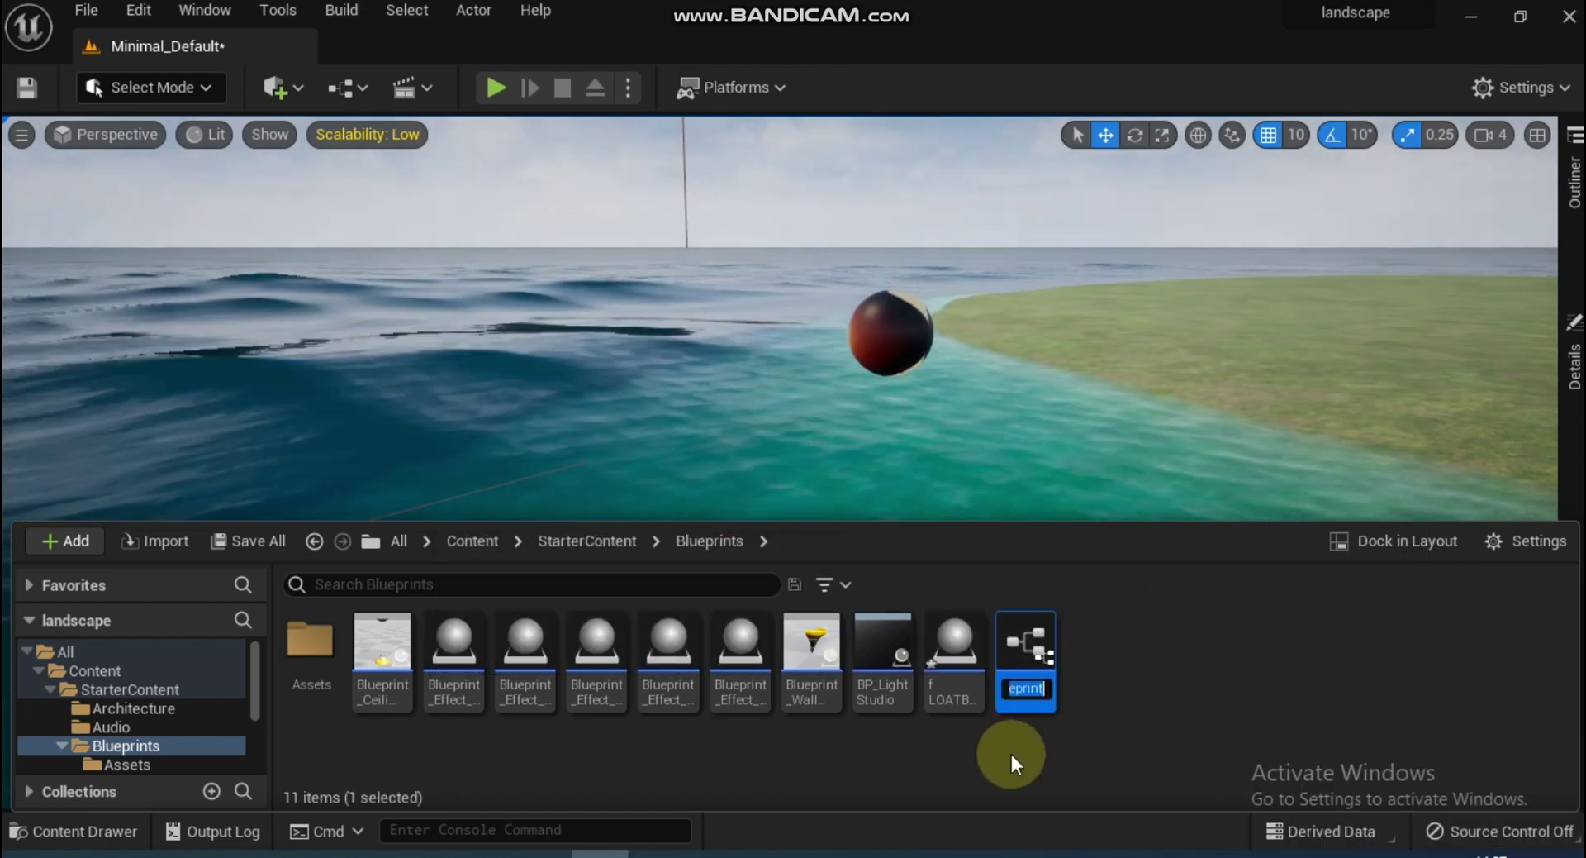
{"action": "type", "text": "boat"}
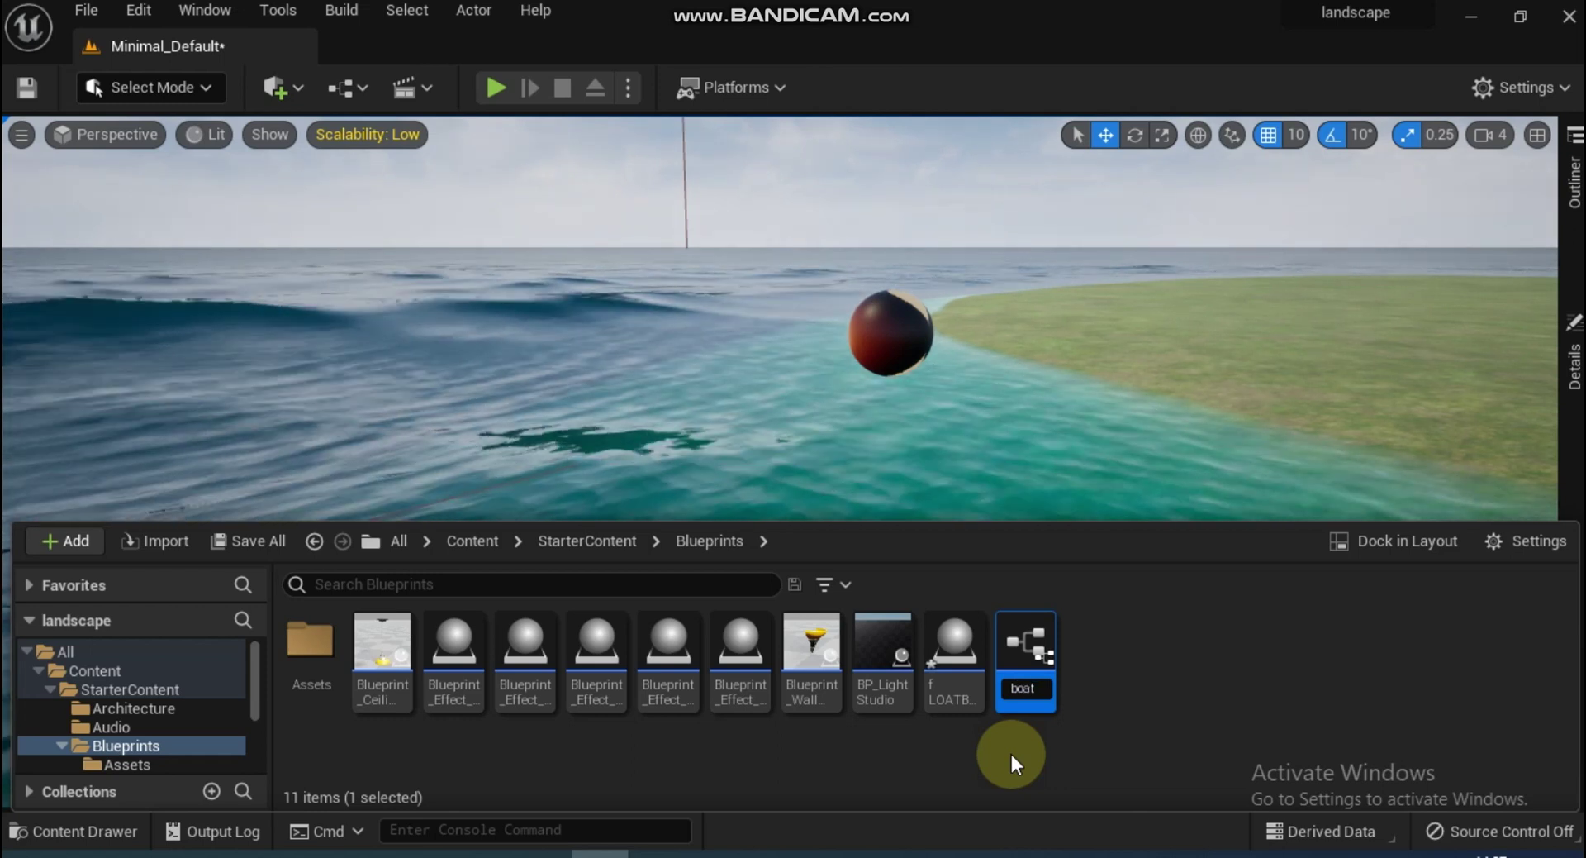
{"action": "key", "text": "Return"}
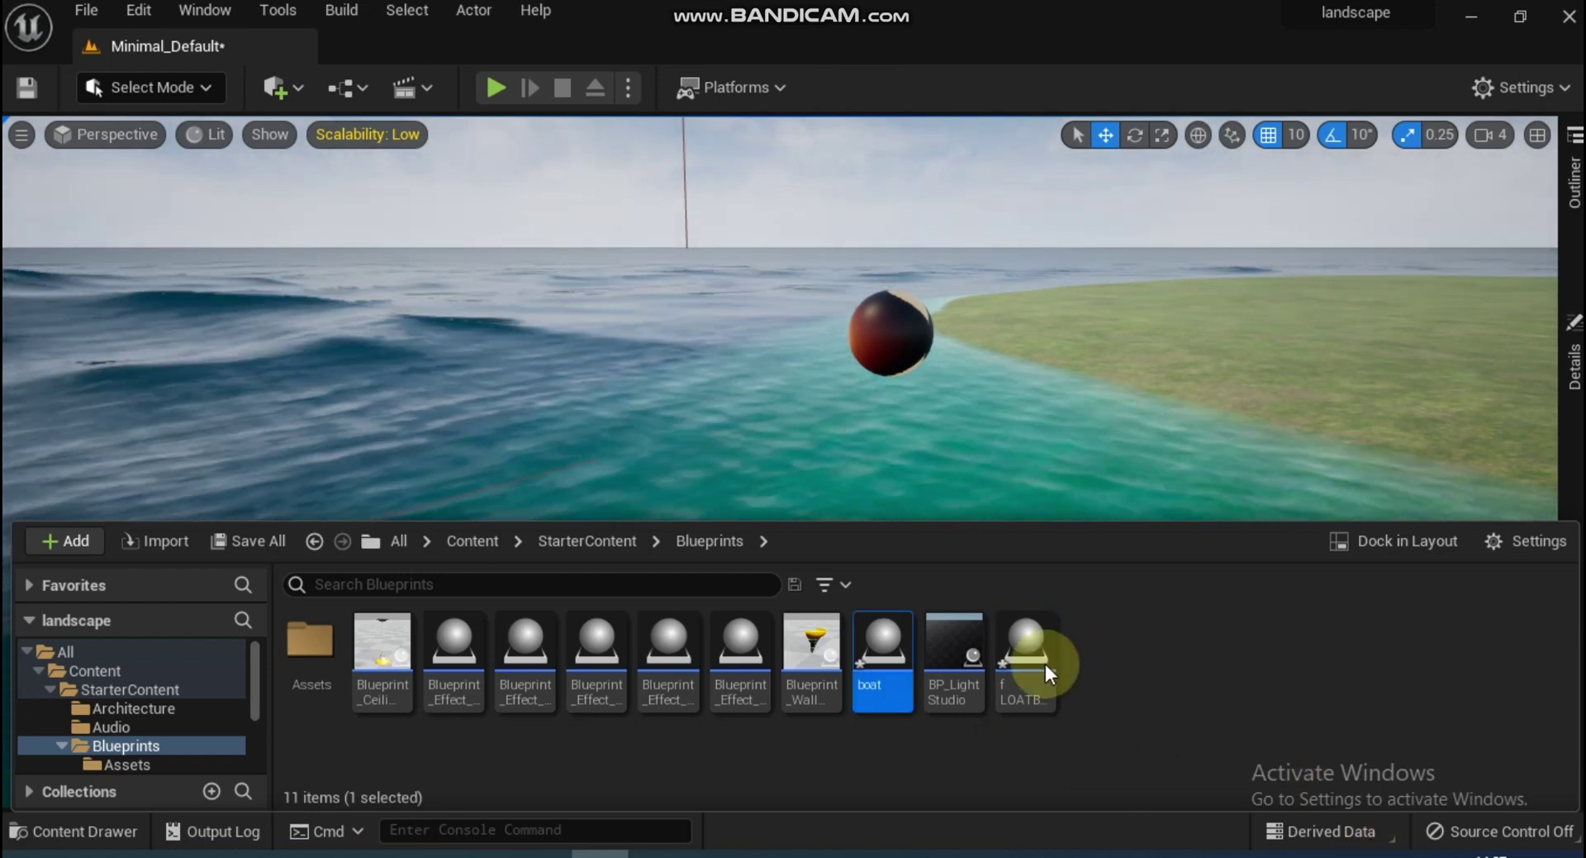
Dock the boat Blueprint beside the level and add a Static Mesh component named boat
{"action": "double_click", "coordinate": [896, 645]}
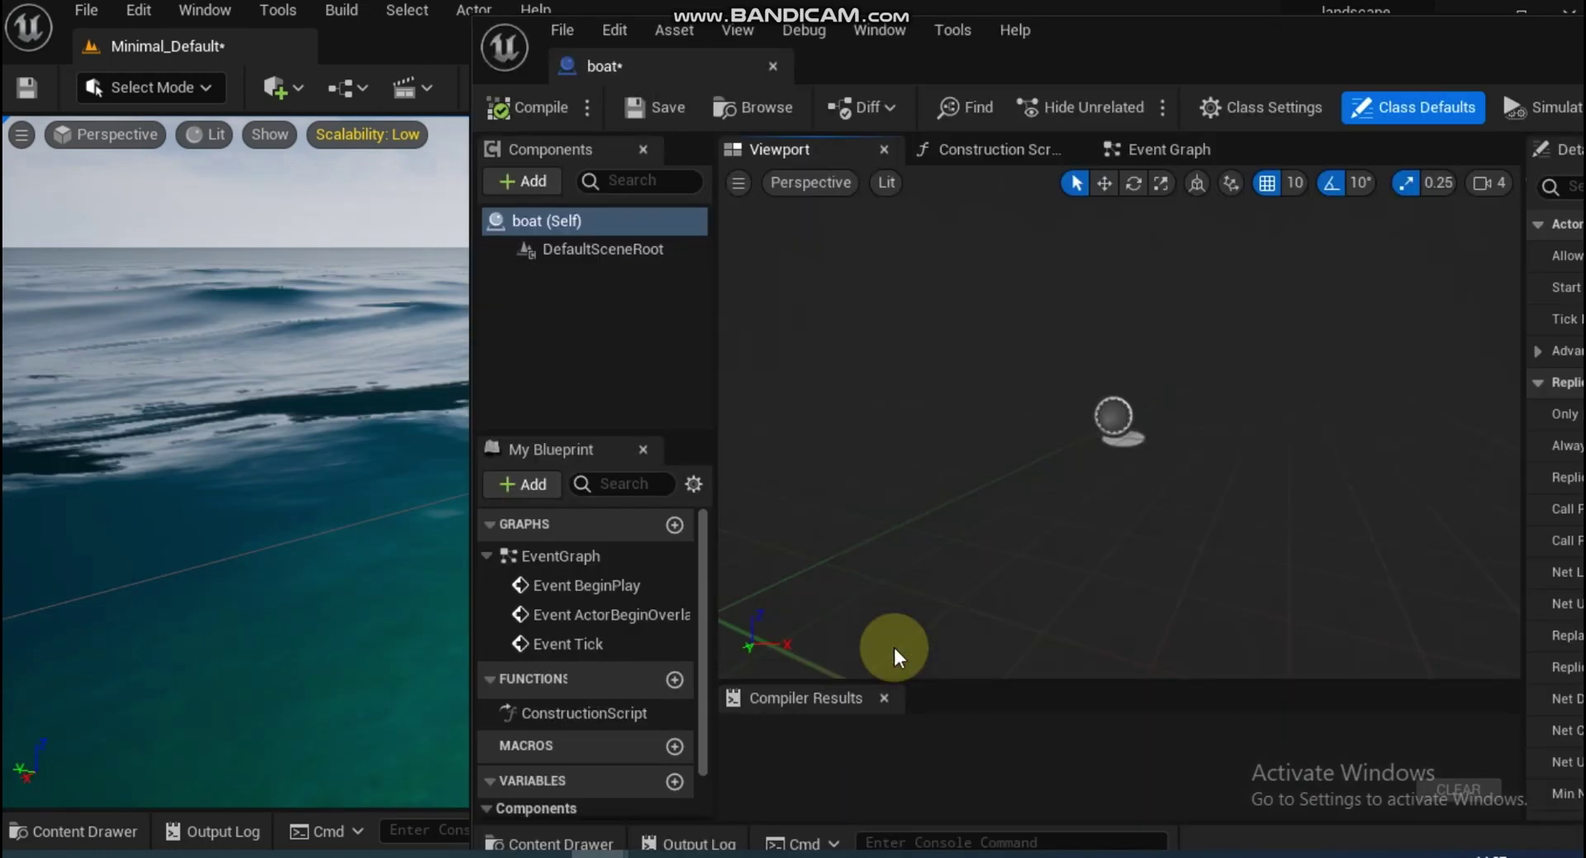
{"action": "left_click_drag", "start_coordinate": [612, 66], "coordinate": [381, 42]}
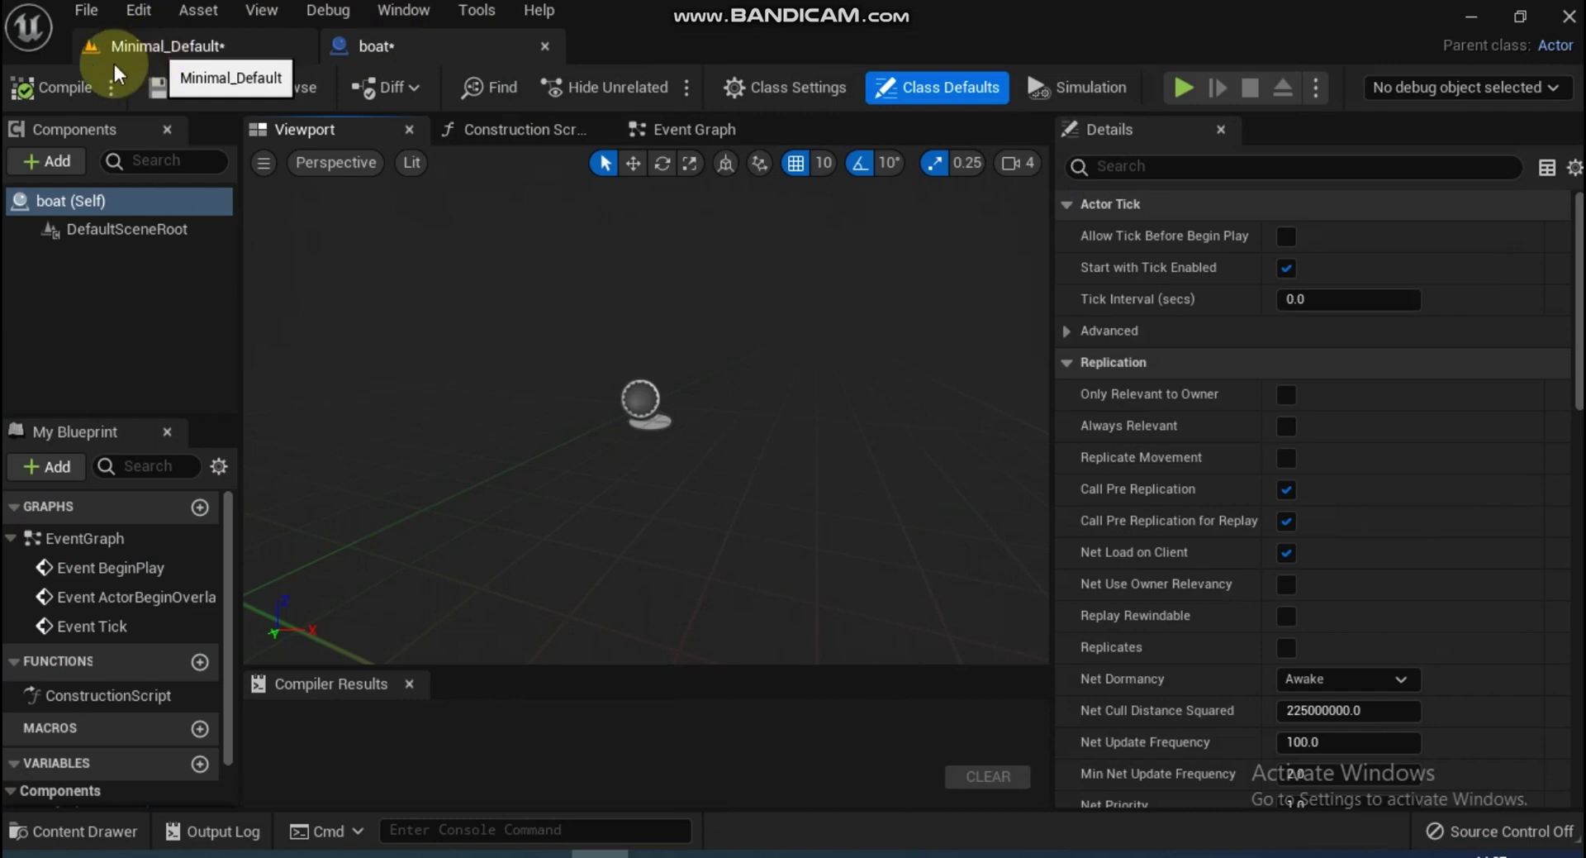
{"action": "left_click", "coordinate": [28, 159]}
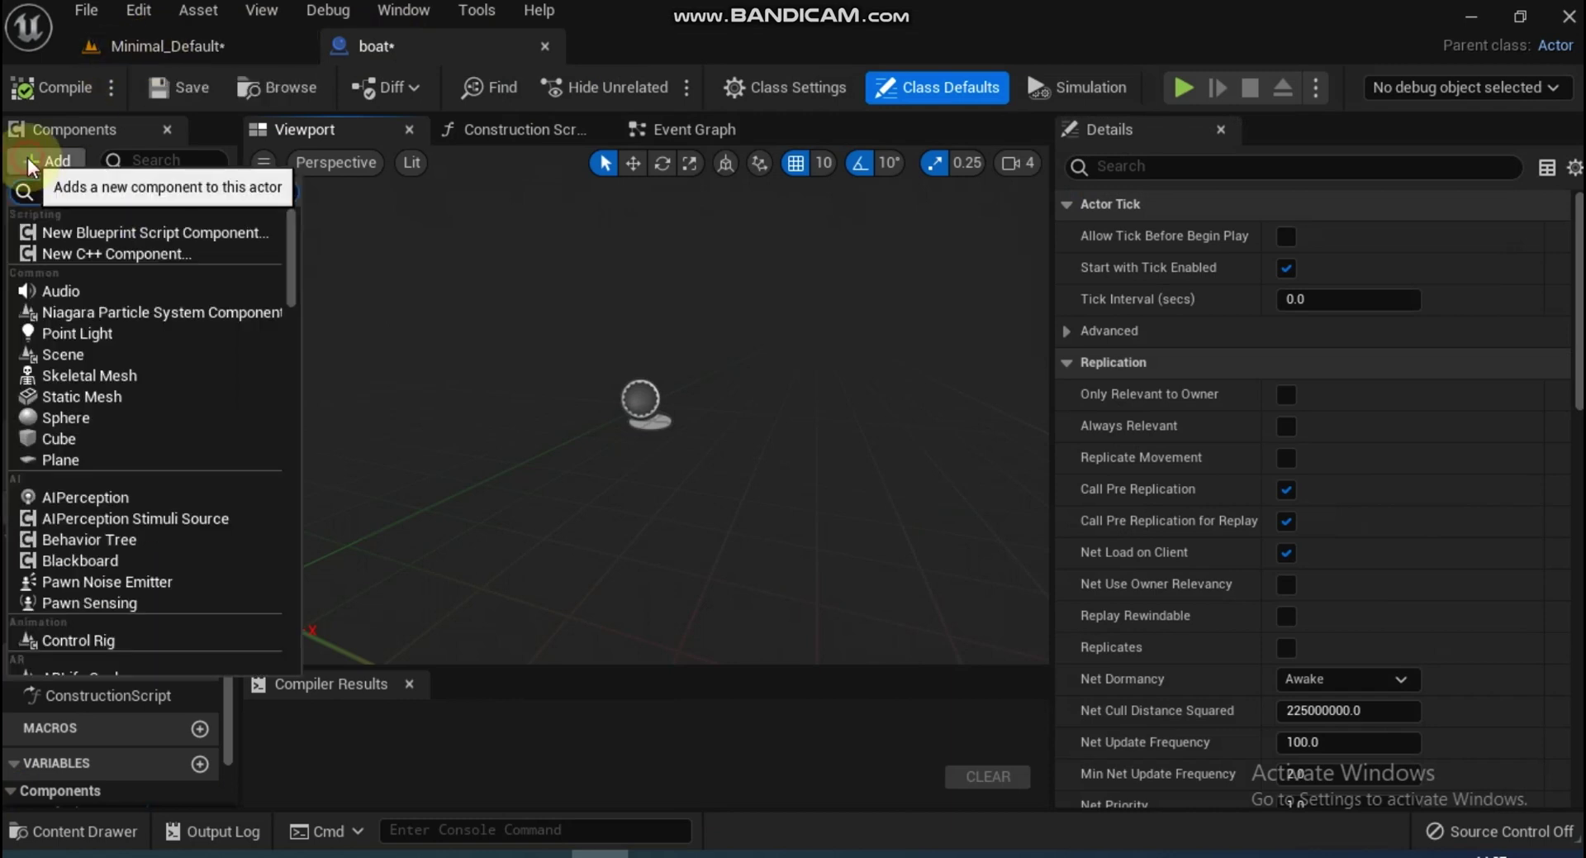
{"action": "left_click", "coordinate": [92, 396]}
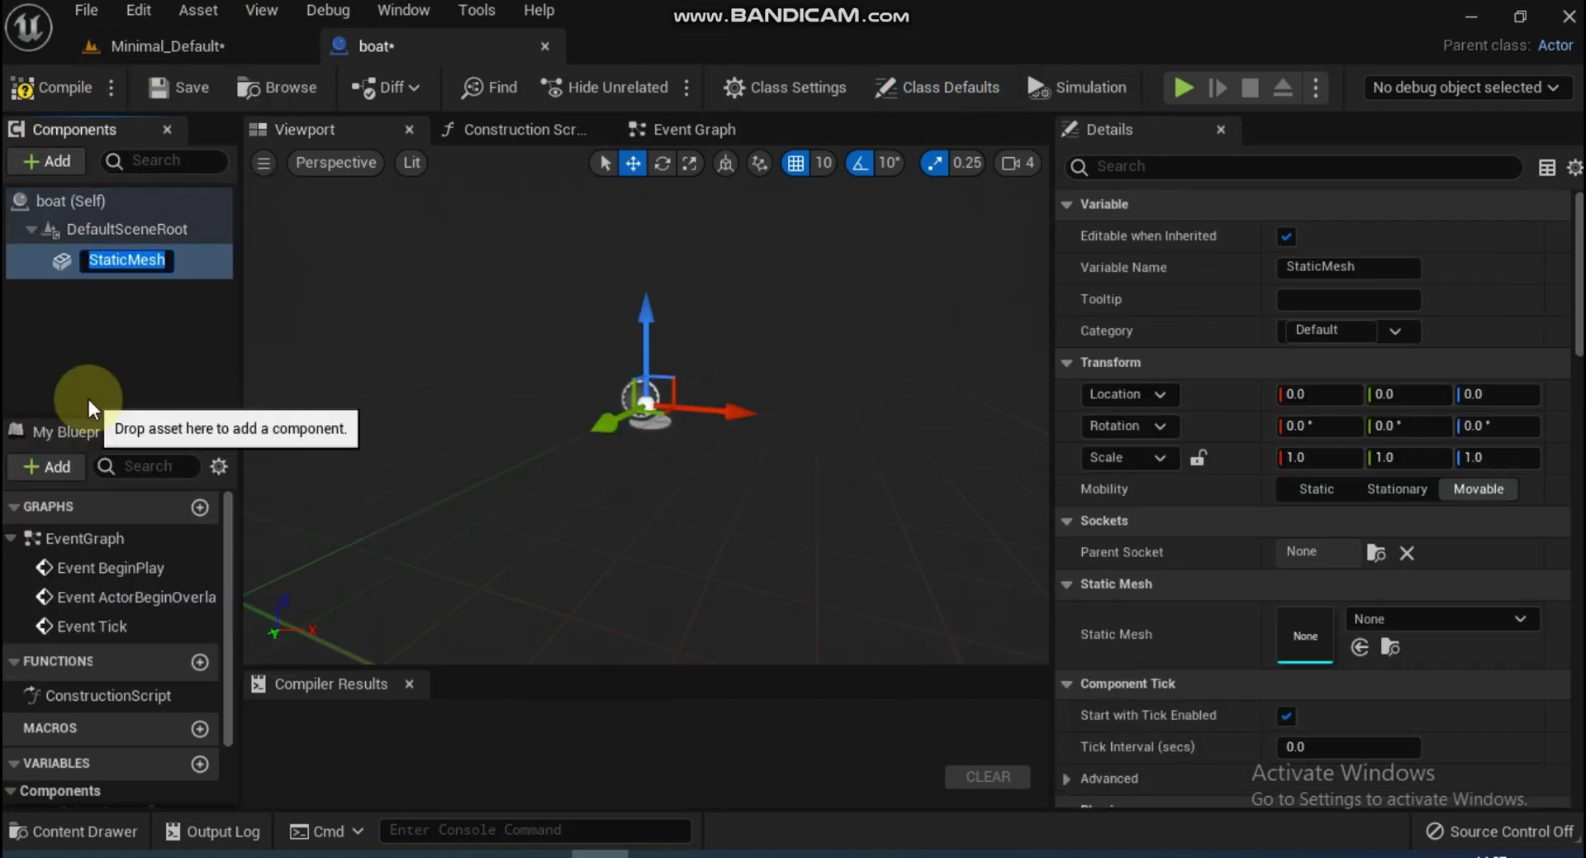
{"action": "type", "text": "boat"}
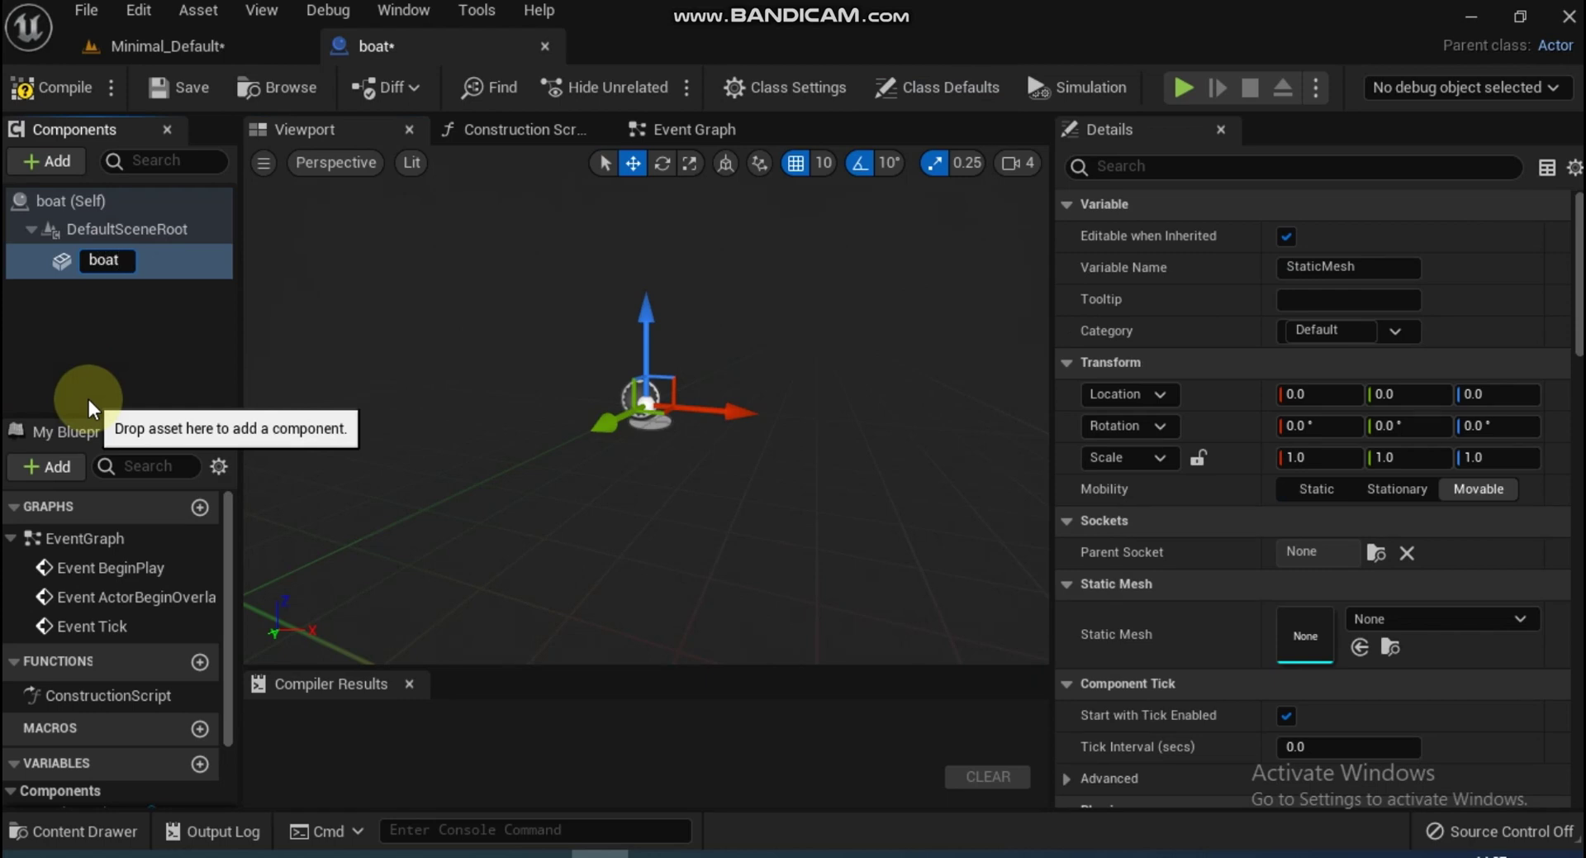
{"action": "left_click", "coordinate": [180, 388]}
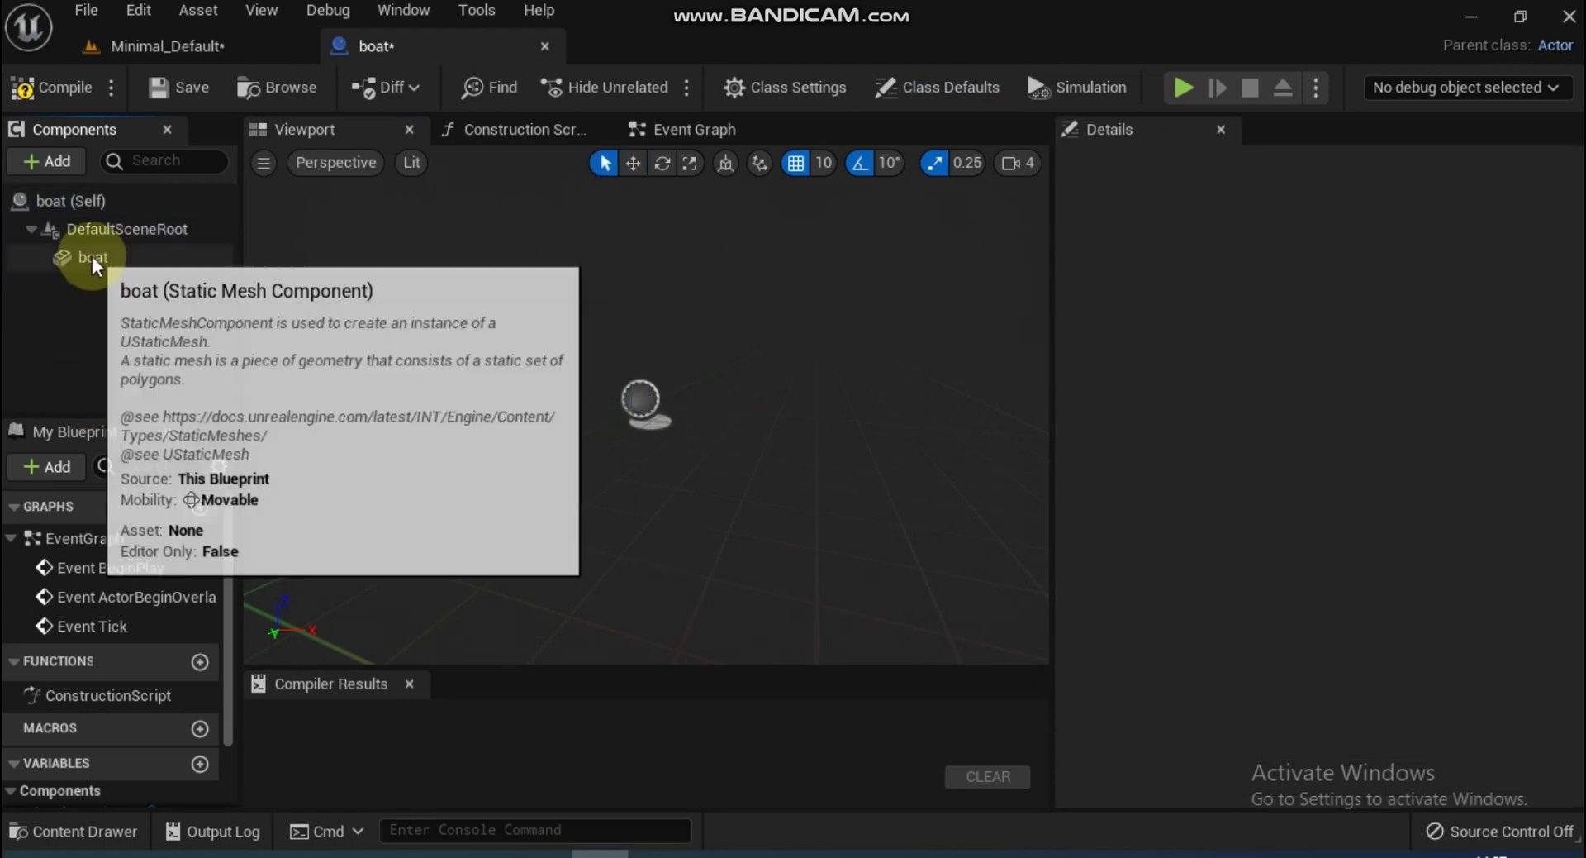
Assign the 10634_SpeedBoat_v01_LOD3 mesh to the boat component
{"action": "left_click", "coordinate": [92, 256]}
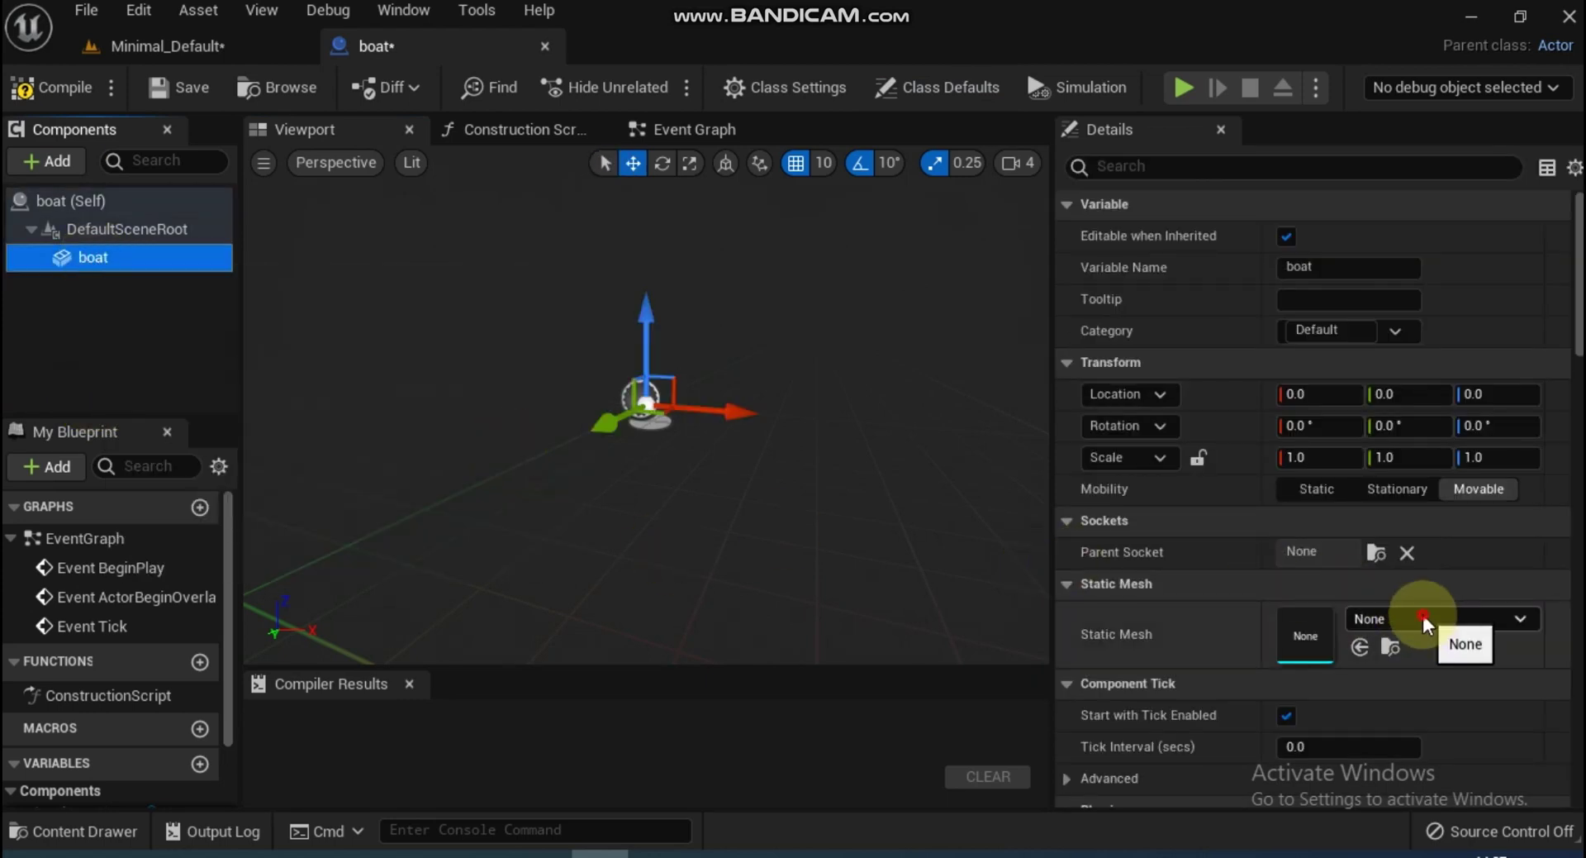
{"action": "left_click", "coordinate": [1423, 615]}
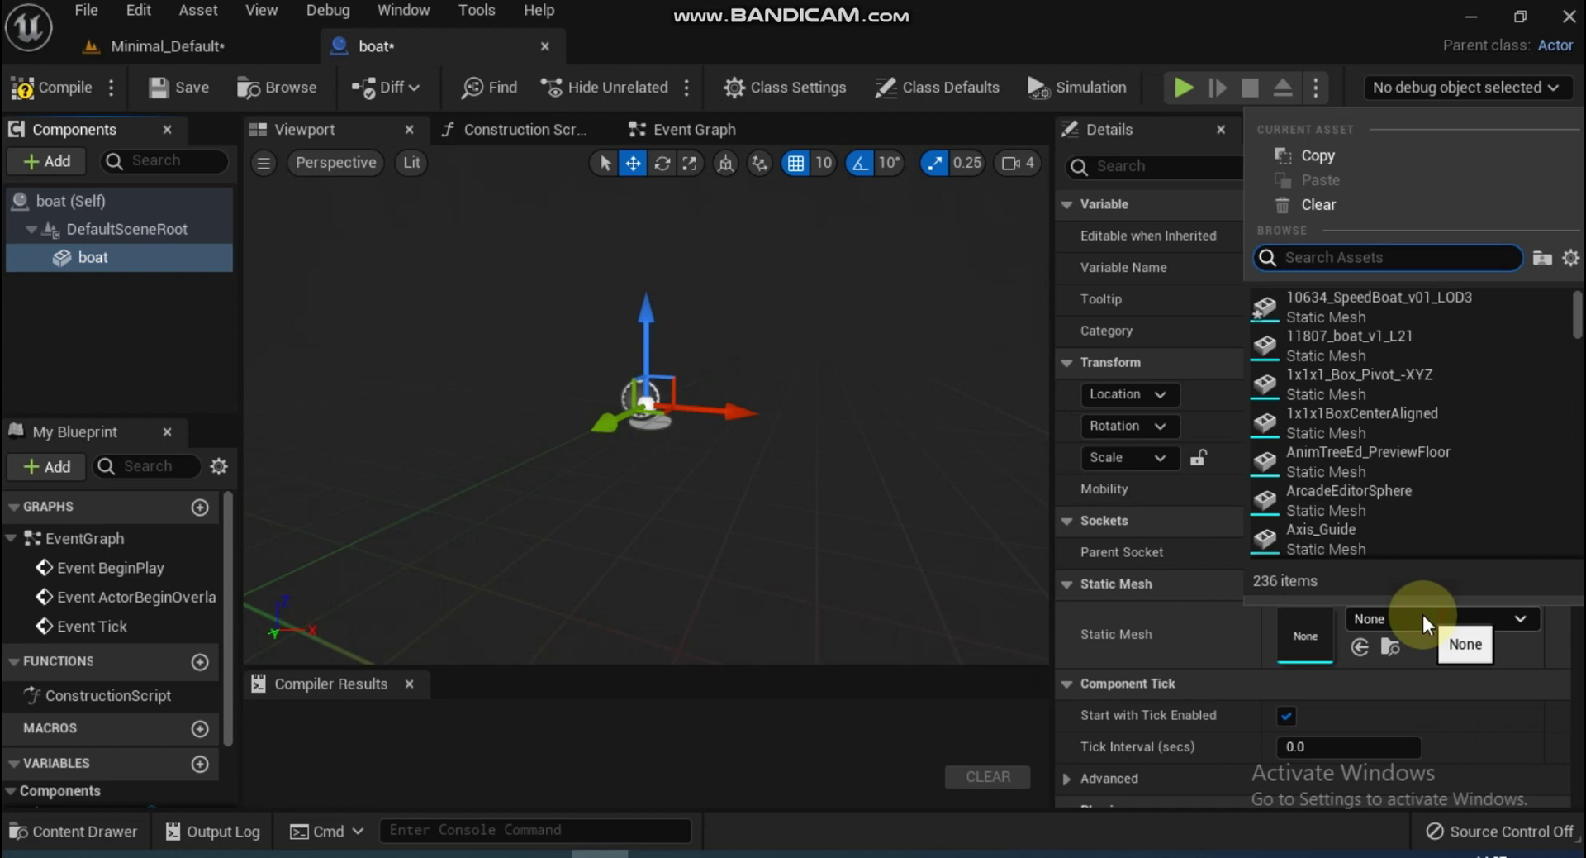
{"action": "left_click", "coordinate": [1342, 310]}
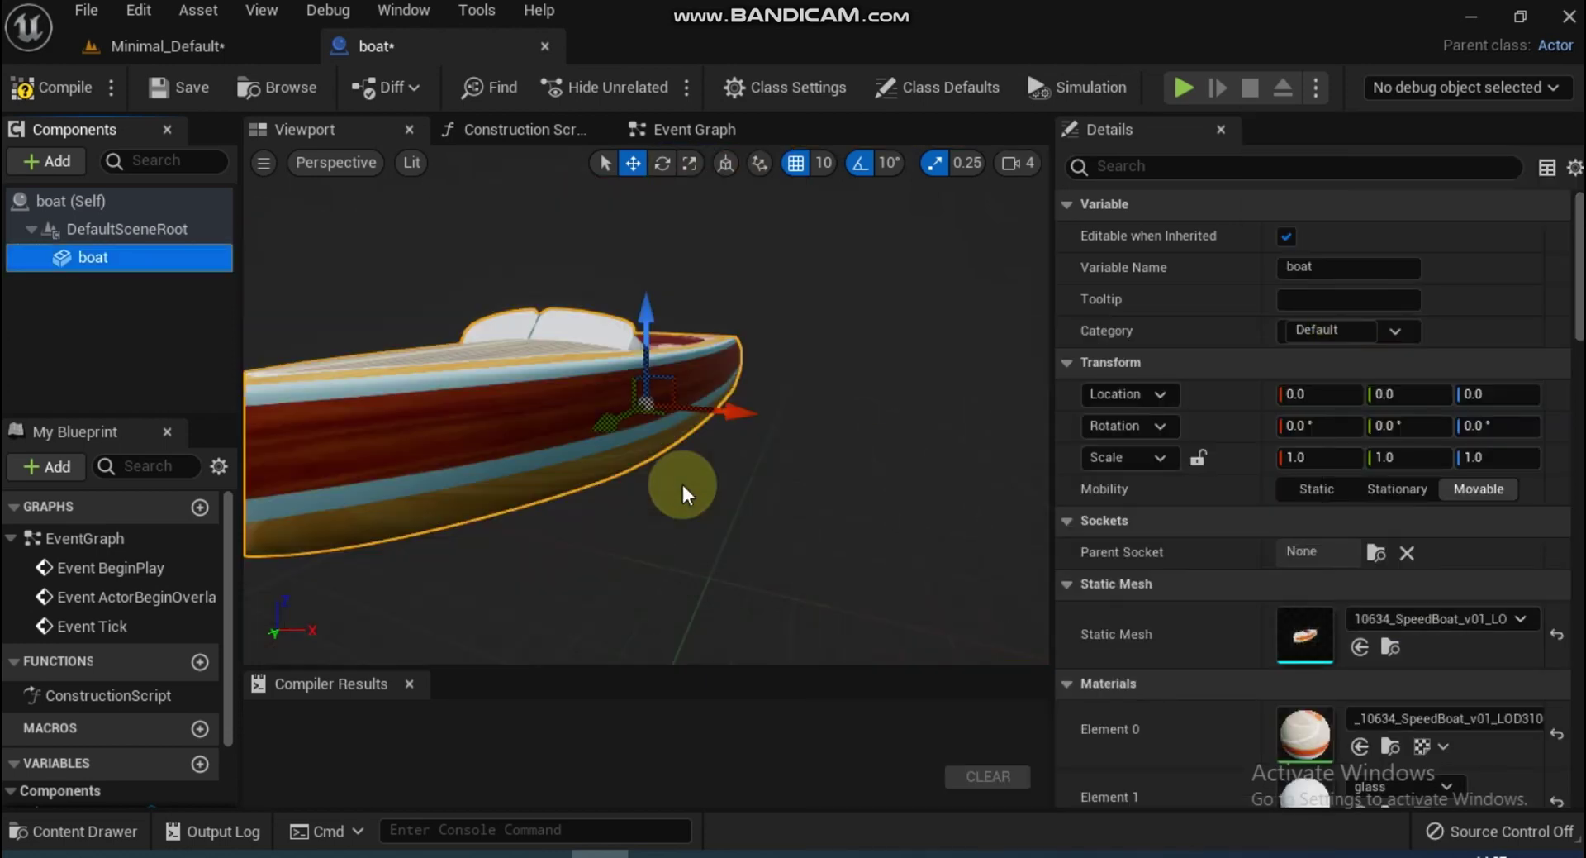
{"action": "scroll", "coordinate": [683, 484], "scroll_direction": "down", "scroll_amount": 5}
{"action": "scroll", "coordinate": [682, 484], "scroll_direction": "up", "scroll_amount": 6}
{"action": "scroll", "coordinate": [682, 486], "scroll_direction": "down", "scroll_amount": 6}
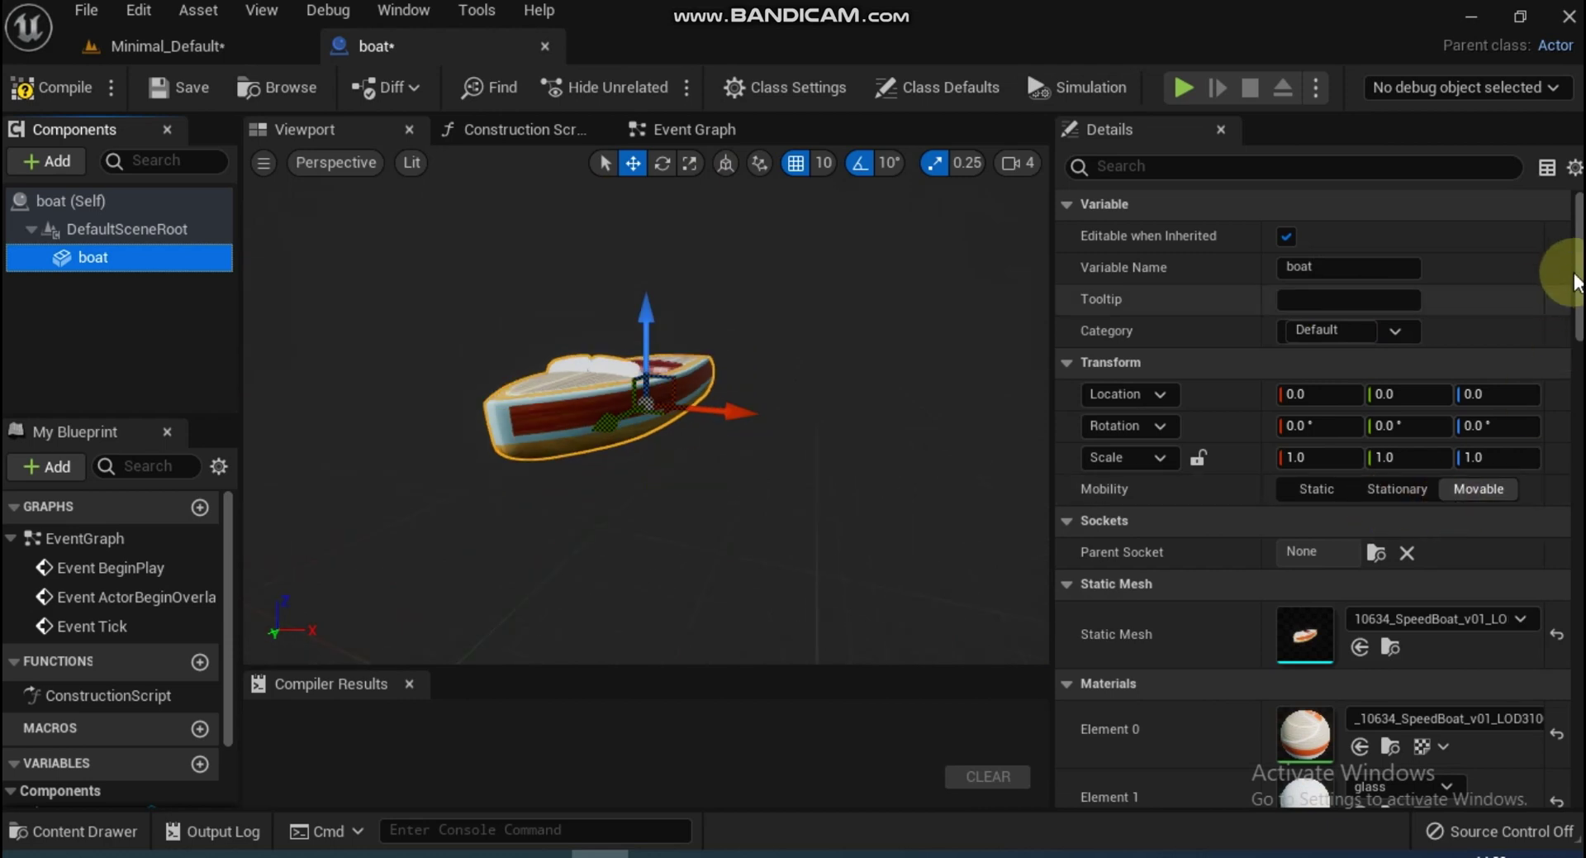
{"action": "left_click_drag", "start_coordinate": [1577, 266], "coordinate": [1099, 593]}
Enable Simulate Physics with a 100 kg mass override and make boat the root component
{"action": "scroll", "coordinate": [1211, 641], "scroll_direction": "down", "scroll_amount": 2}
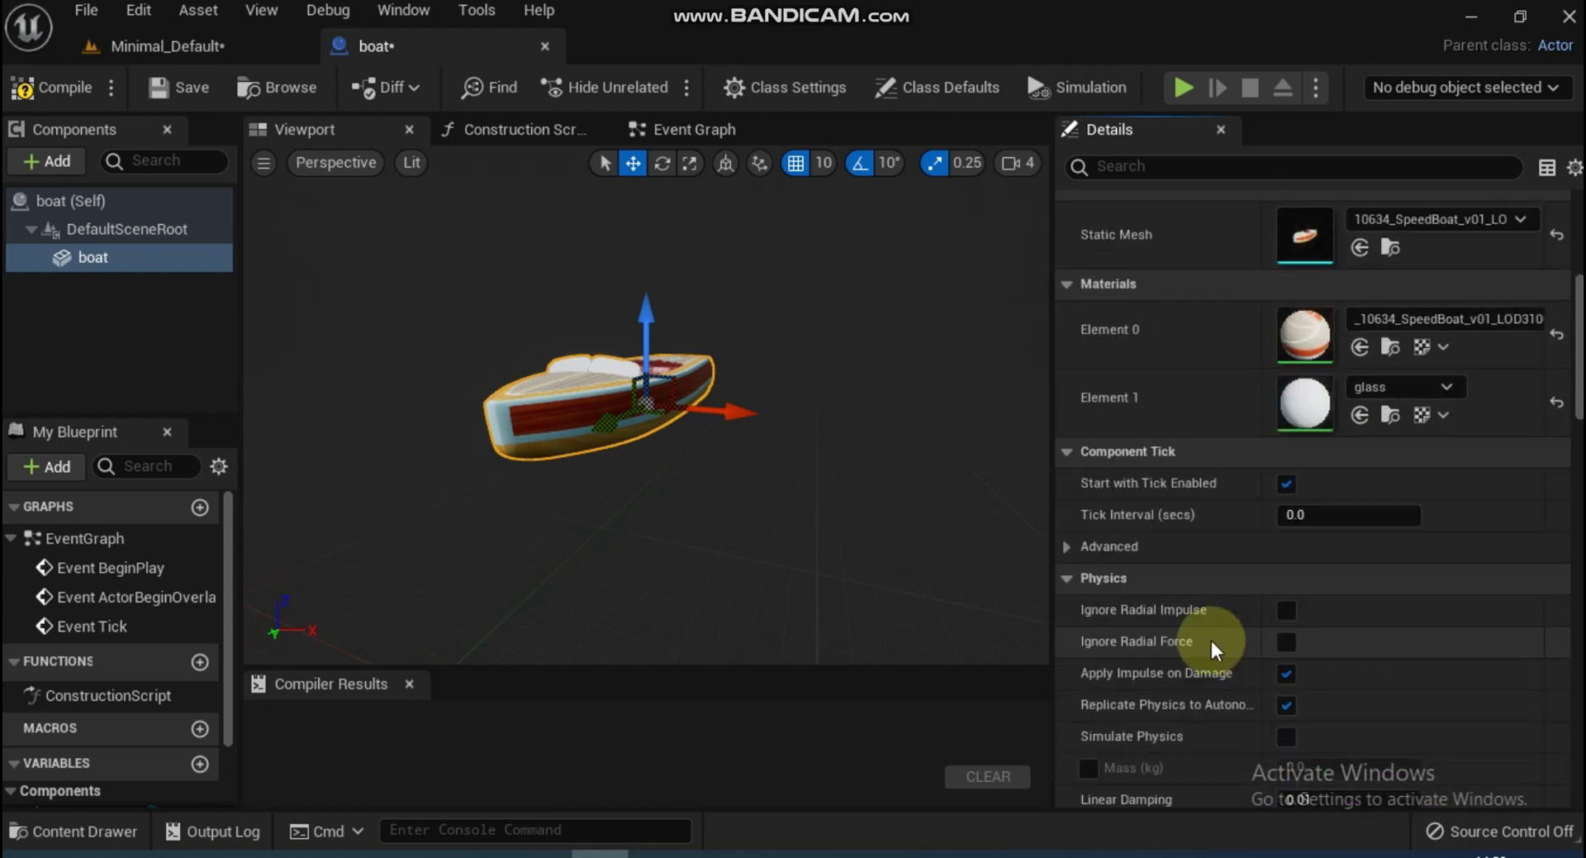
{"action": "scroll", "coordinate": [1208, 651], "scroll_direction": "down", "scroll_amount": 2}
{"action": "left_click", "coordinate": [1286, 661]}
{"action": "left_click", "coordinate": [1089, 693]}
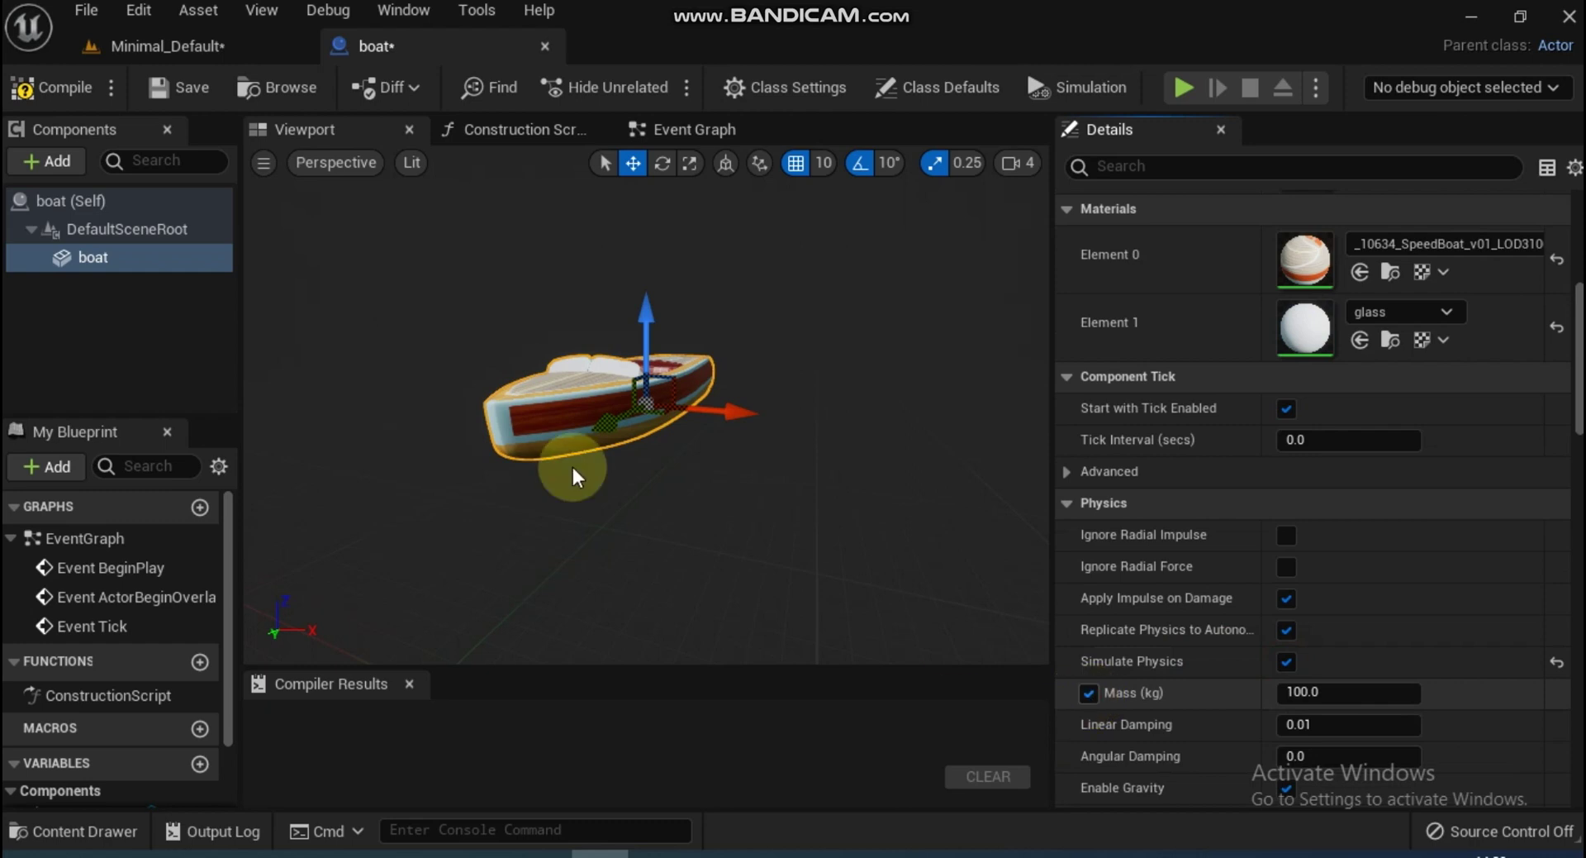
{"action": "left_click_drag", "start_coordinate": [94, 252], "coordinate": [86, 223]}
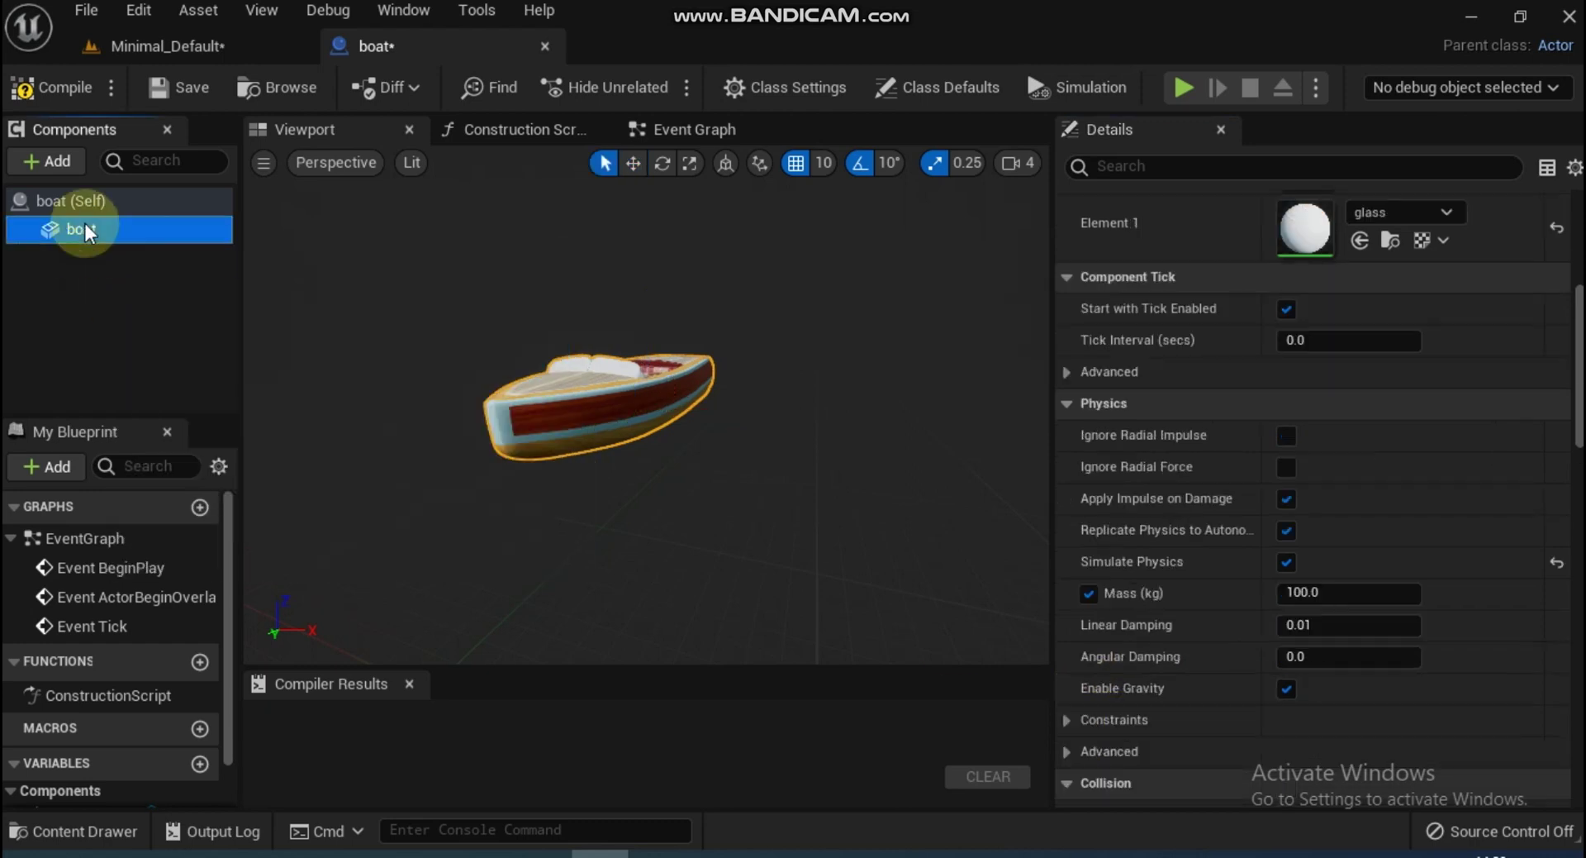
{"action": "left_click", "coordinate": [30, 162]}
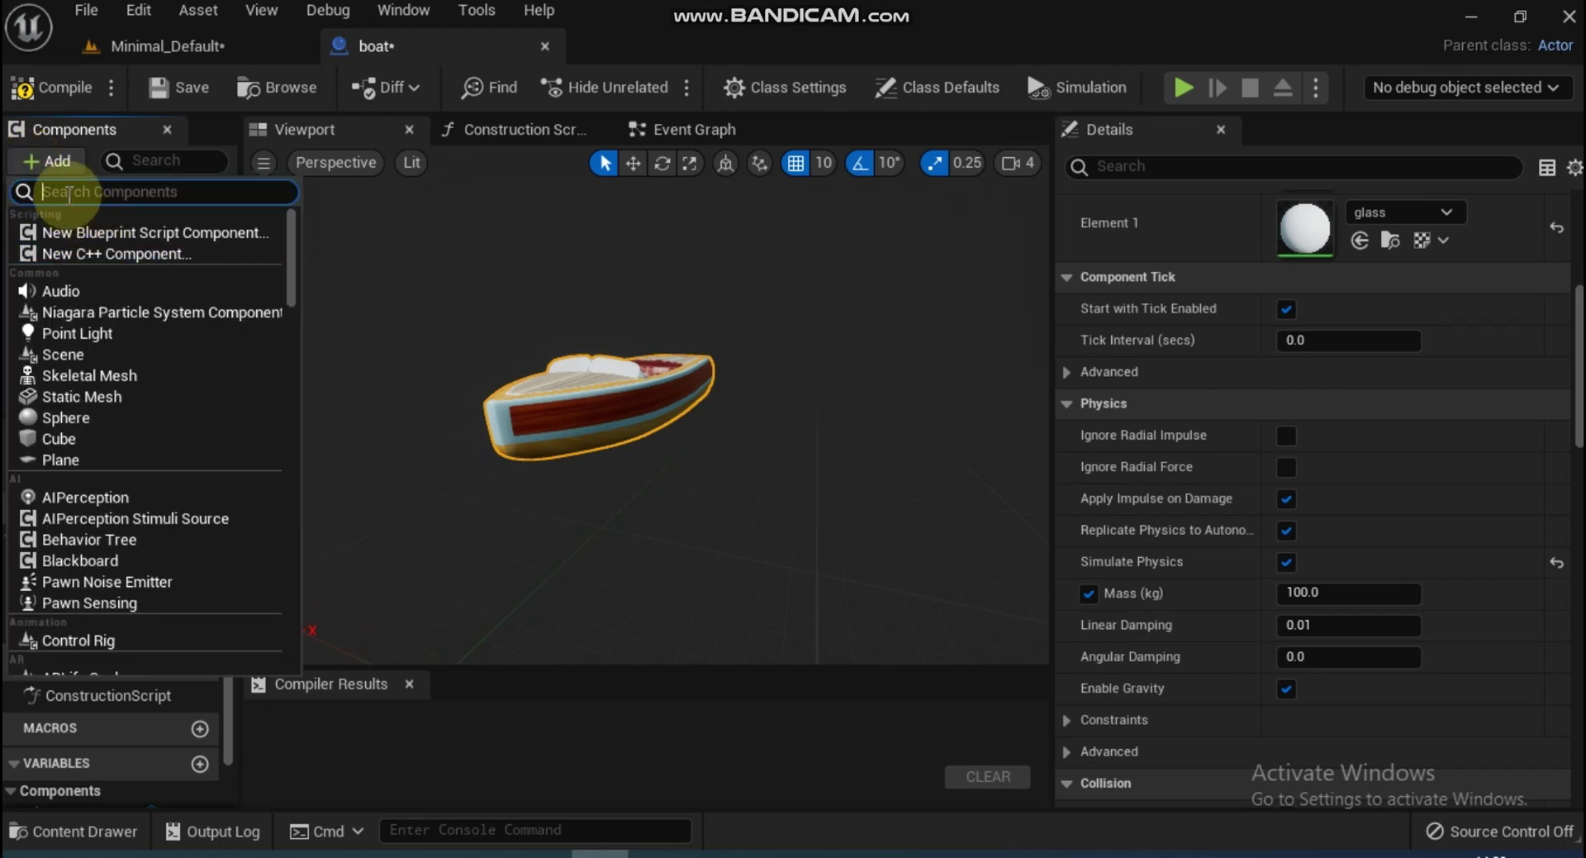
Add a Buoyancy component found by searching 'bu', then compile the boat Blueprint
{"action": "type", "text": "bu"}
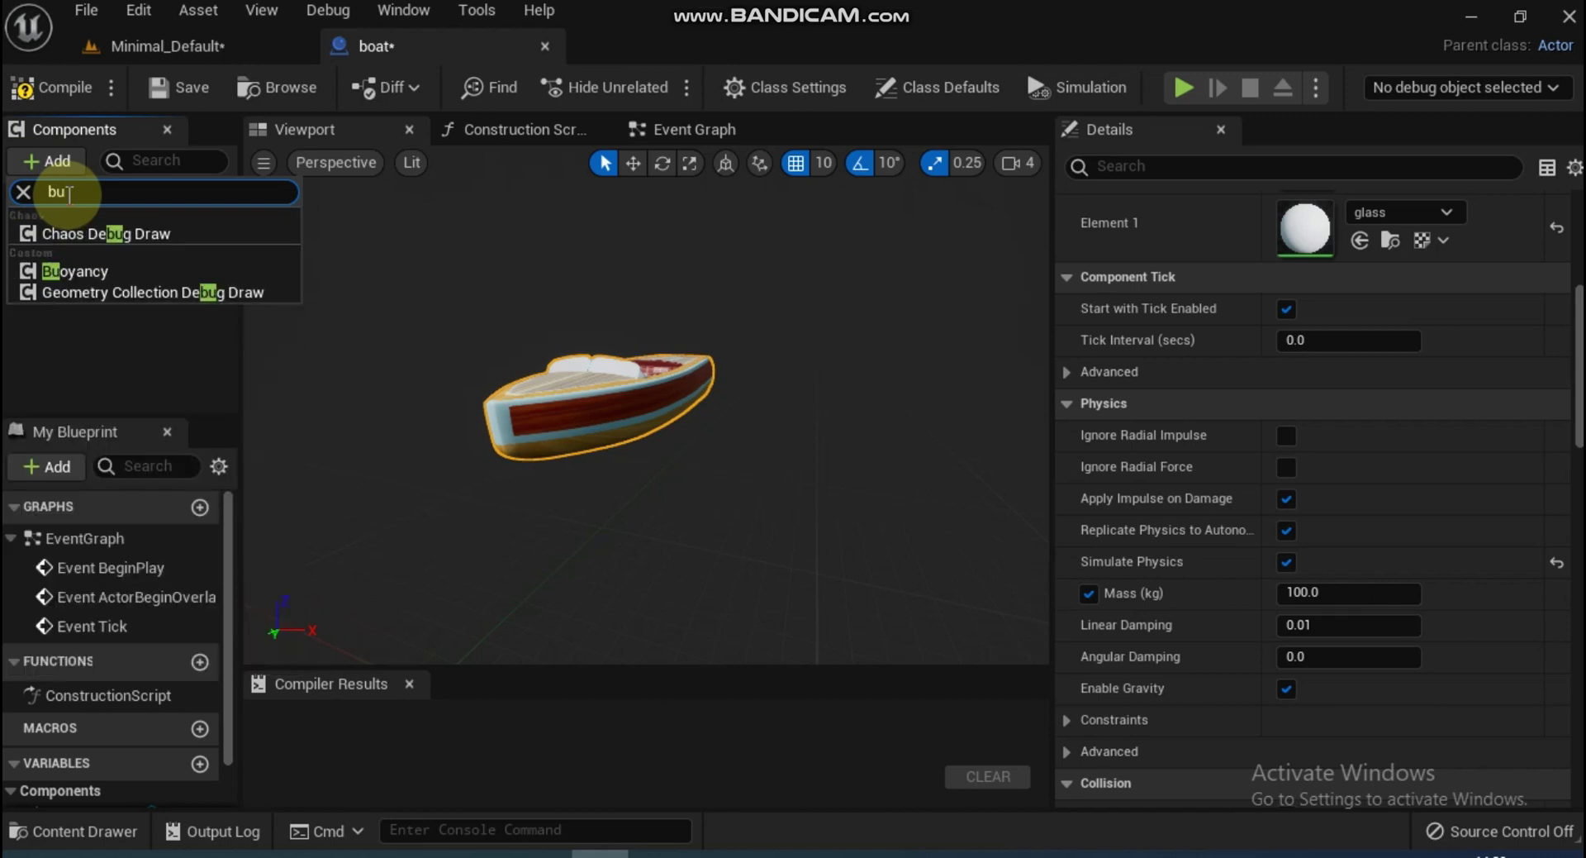
{"action": "left_click", "coordinate": [77, 273]}
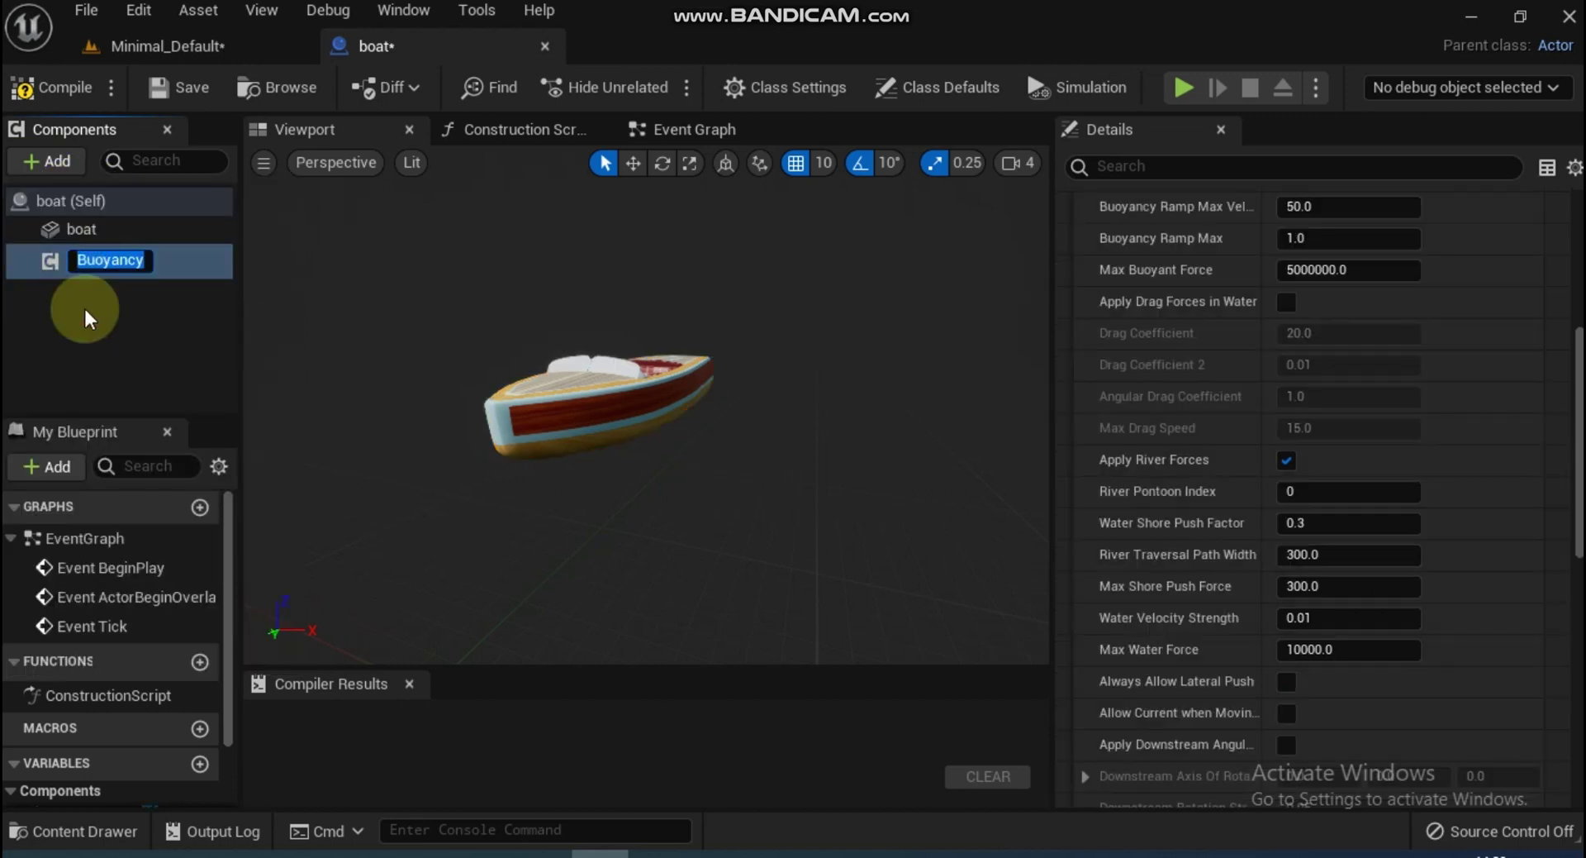
{"action": "left_click", "coordinate": [86, 309]}
{"action": "left_click", "coordinate": [121, 260]}
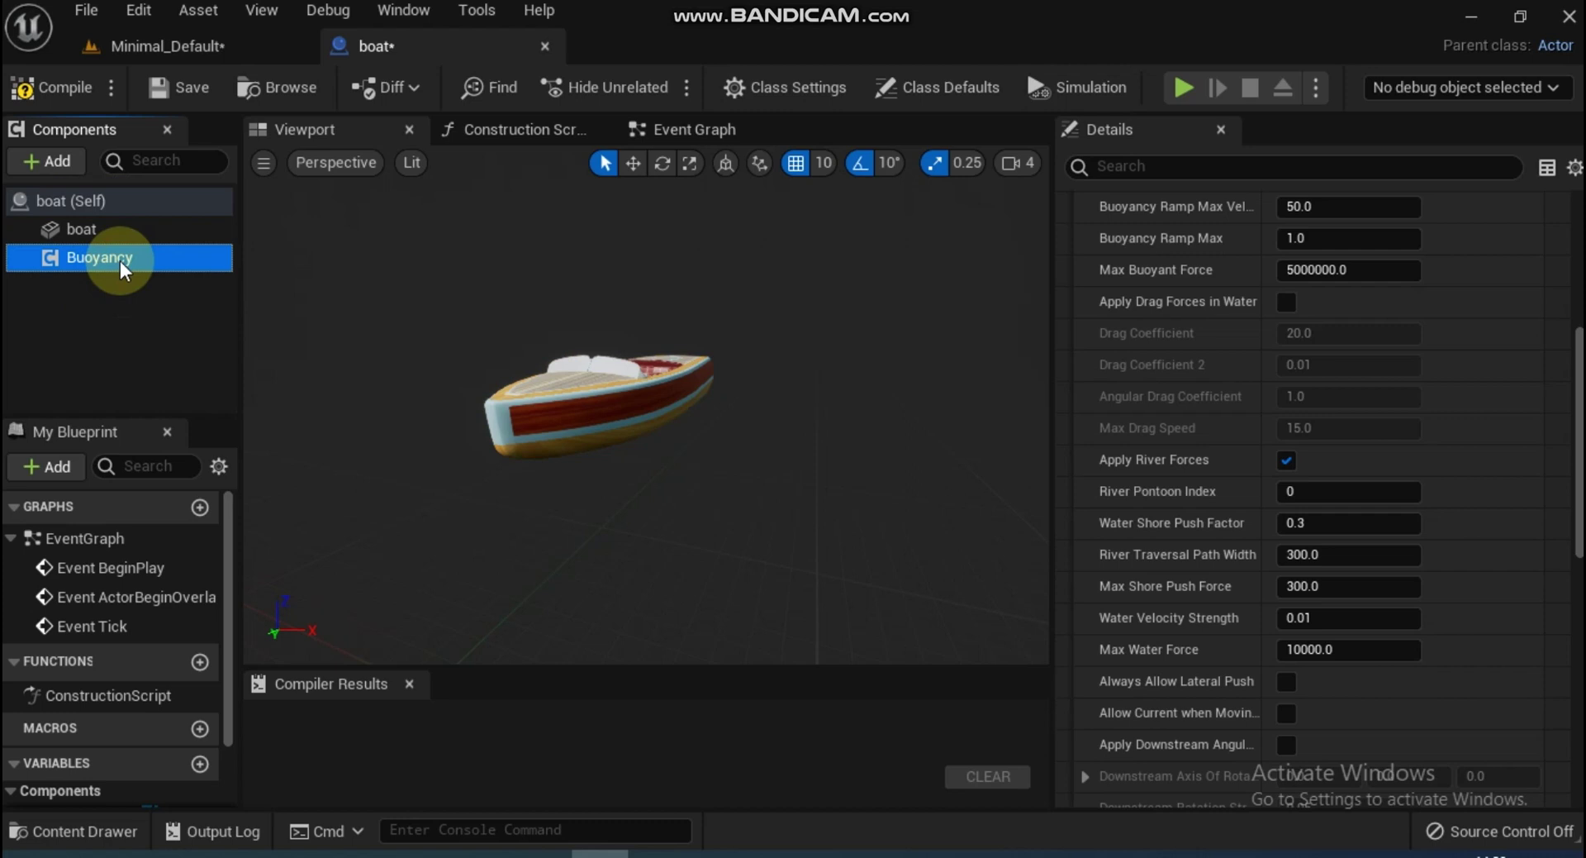
{"action": "left_click", "coordinate": [53, 87]}
Place the boat Blueprint on the Minimal_Default ocean, play-test briefly, and return to the Blueprint
{"action": "left_click", "coordinate": [151, 43]}
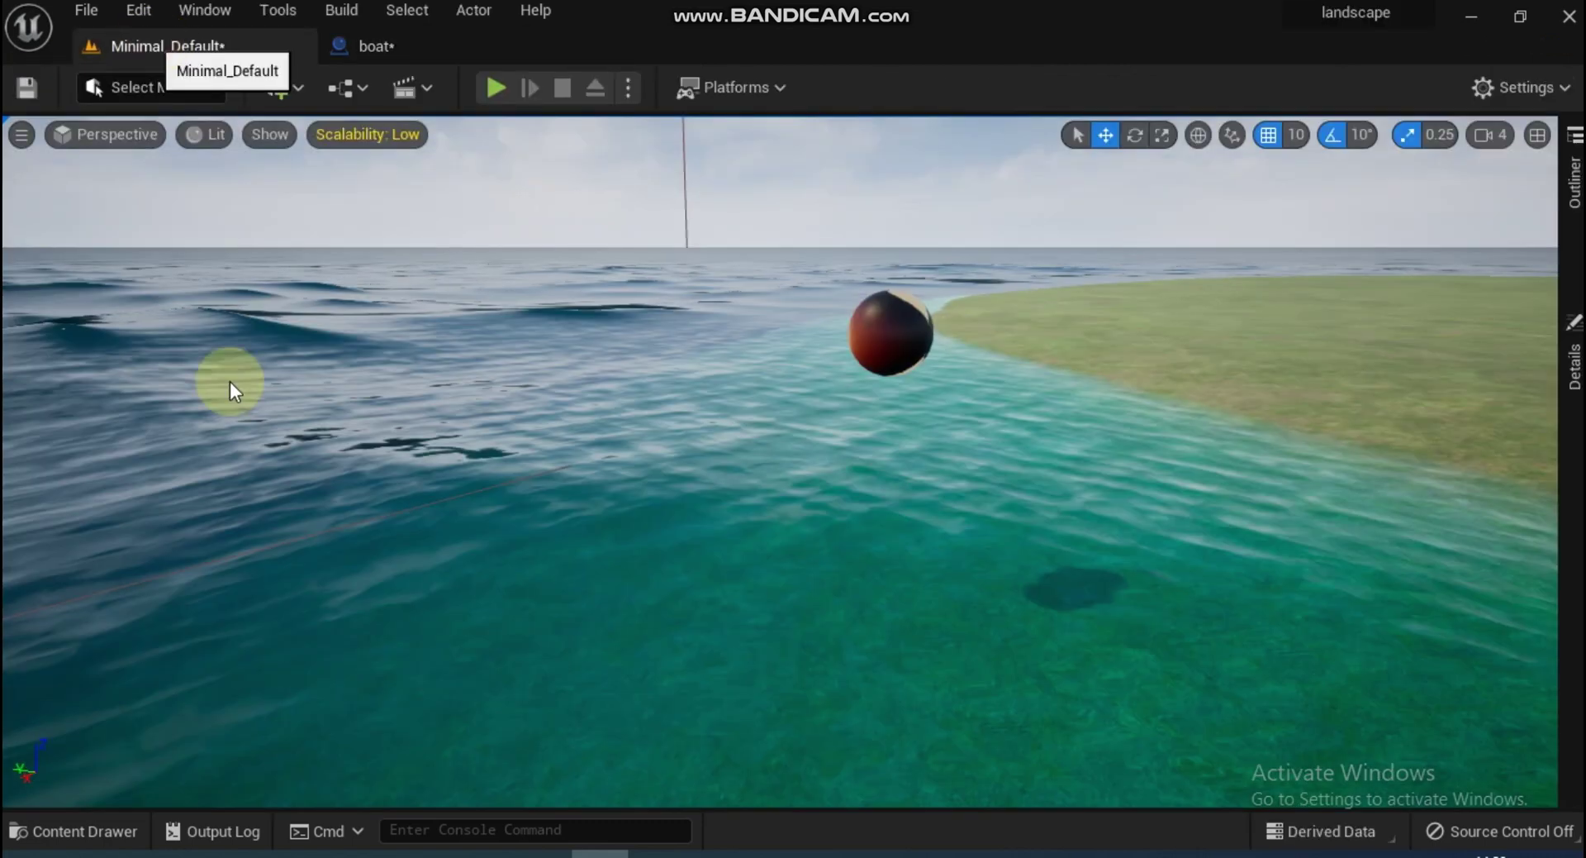
{"action": "left_click", "coordinate": [83, 831]}
{"action": "left_click_drag", "start_coordinate": [878, 661], "coordinate": [577, 279]}
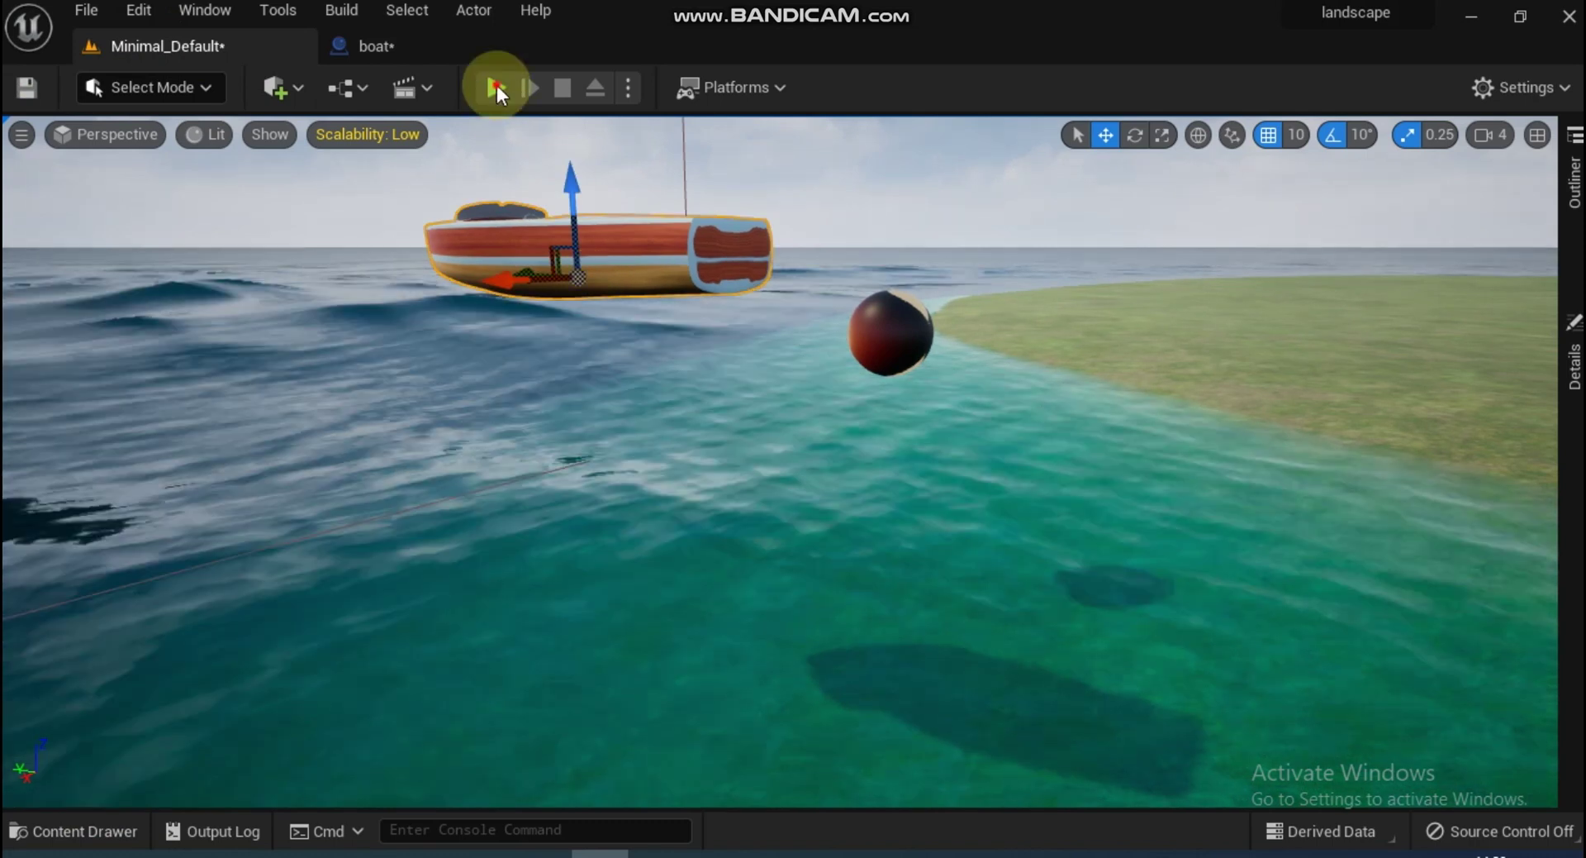
{"action": "left_click", "coordinate": [496, 86]}
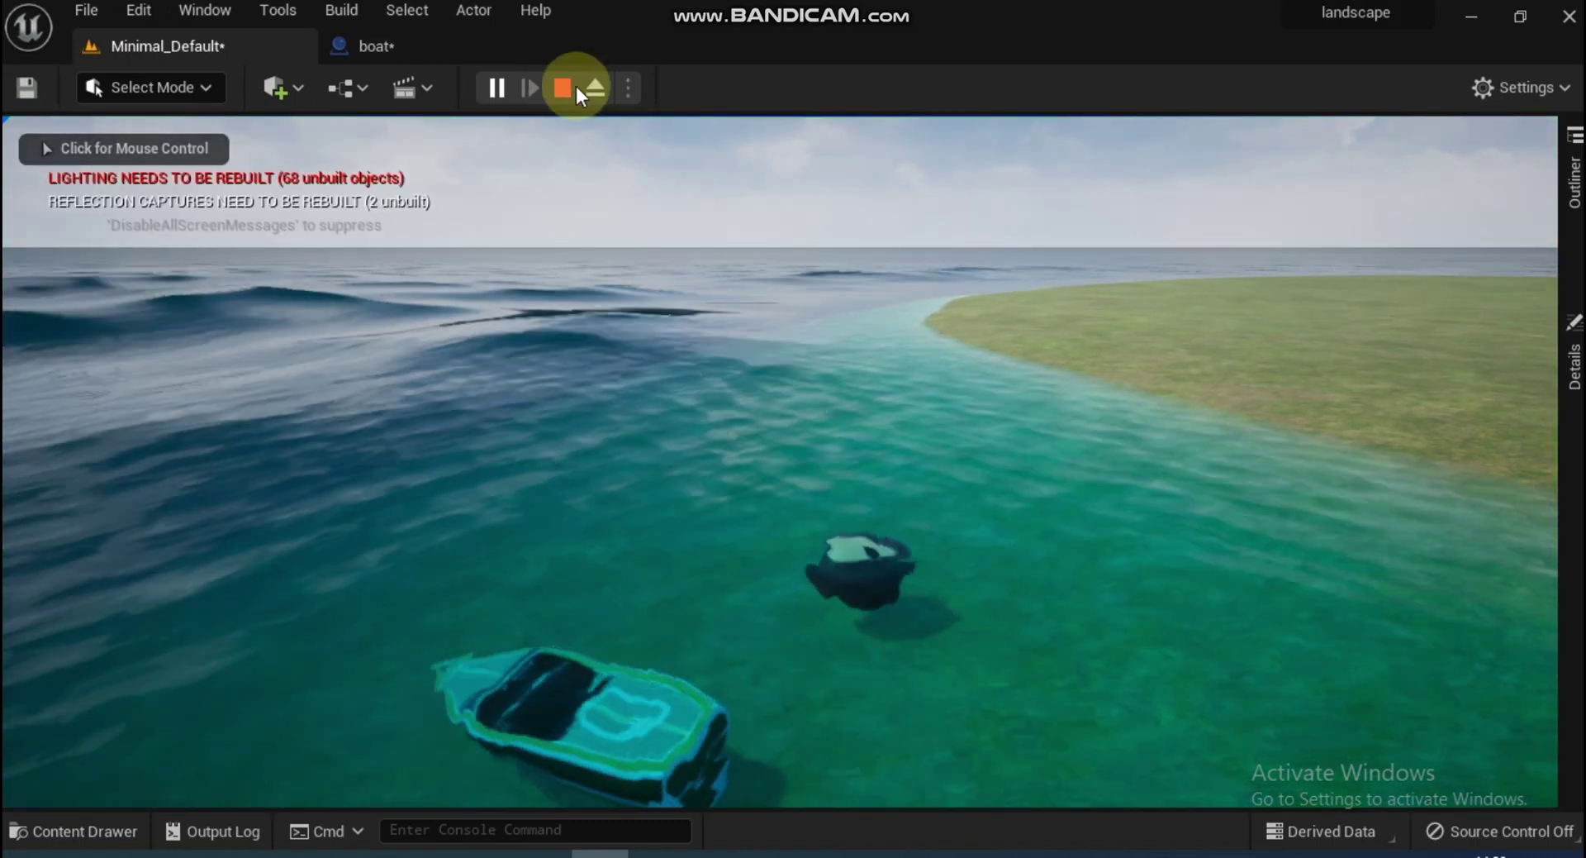
{"action": "left_click", "coordinate": [562, 88]}
{"action": "left_click", "coordinate": [367, 44]}
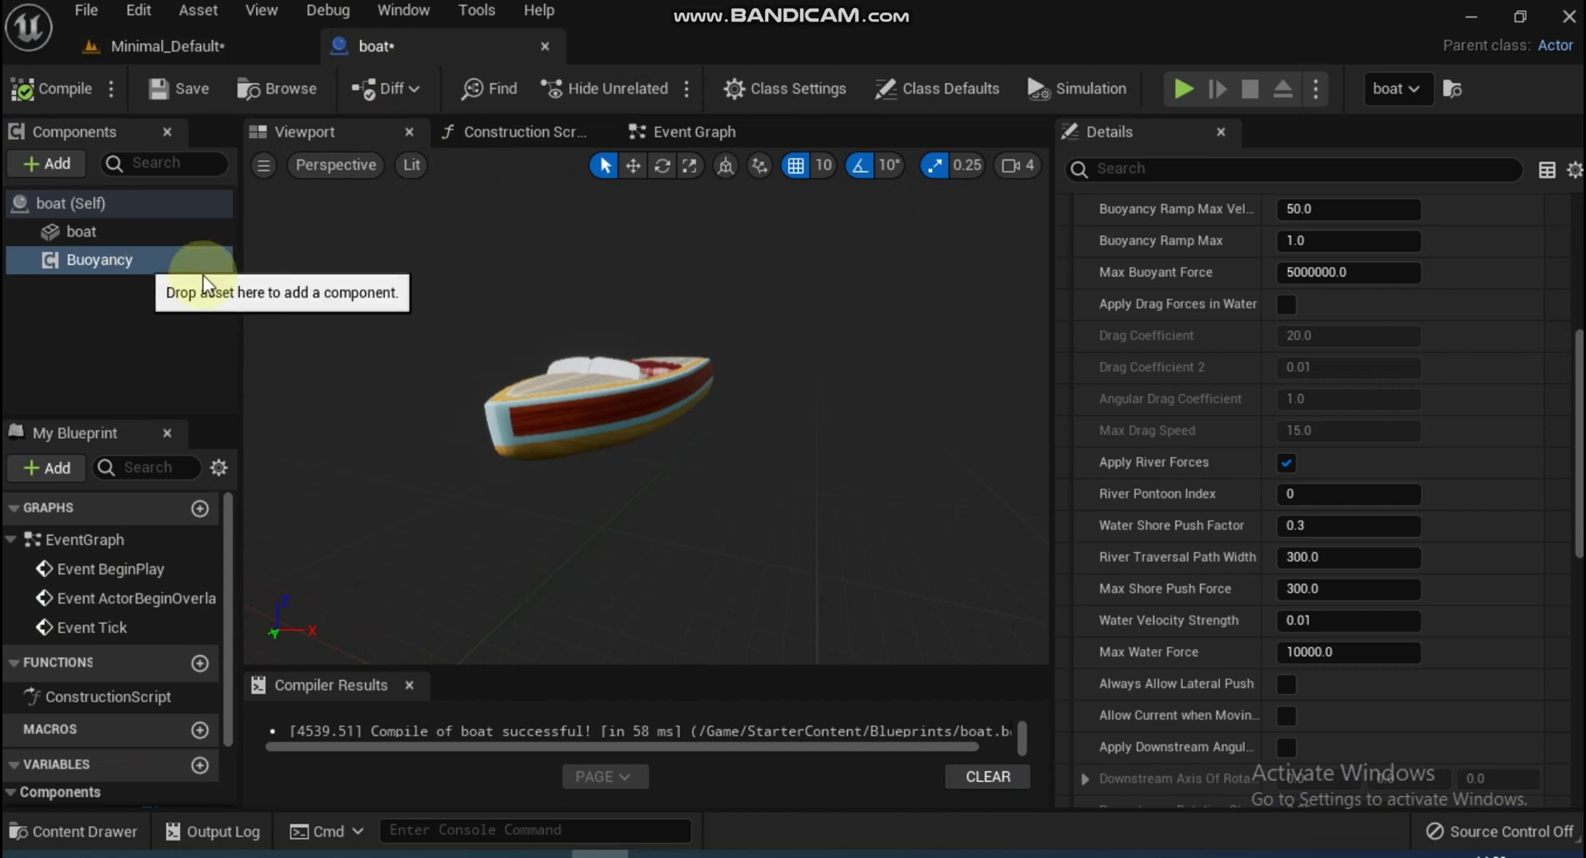
Add four elements to the Pontoons array under the Buoyancy component's Buoyancy Data
{"action": "scroll", "coordinate": [1380, 335], "scroll_direction": "up", "scroll_amount": 4}
{"action": "scroll", "coordinate": [1385, 335], "scroll_direction": "up", "scroll_amount": 4}
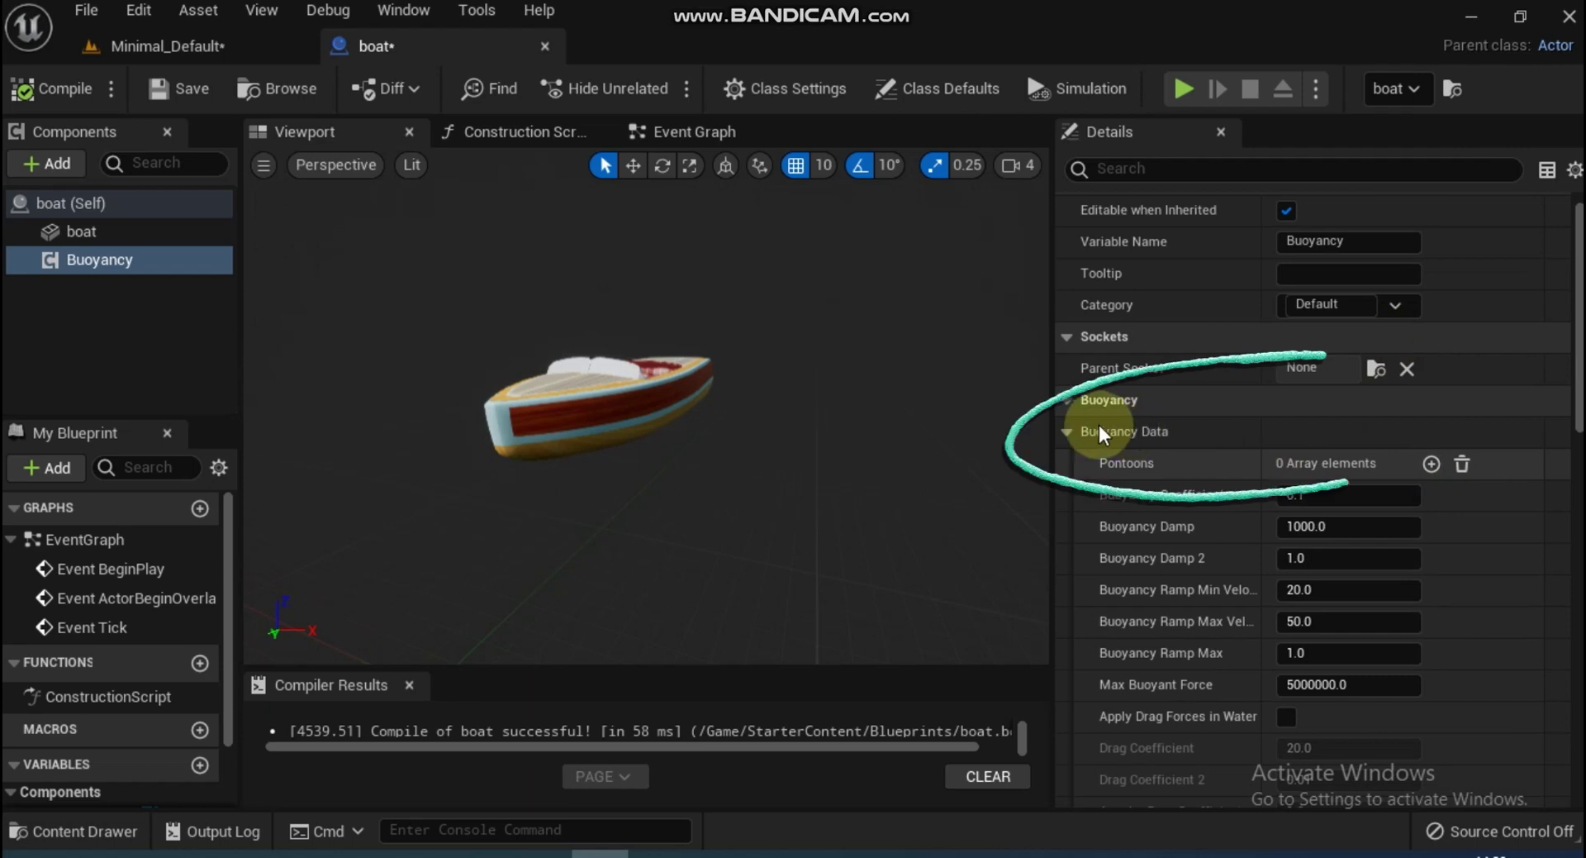
{"action": "scroll", "coordinate": [1520, 410], "scroll_direction": "down", "scroll_amount": 3}
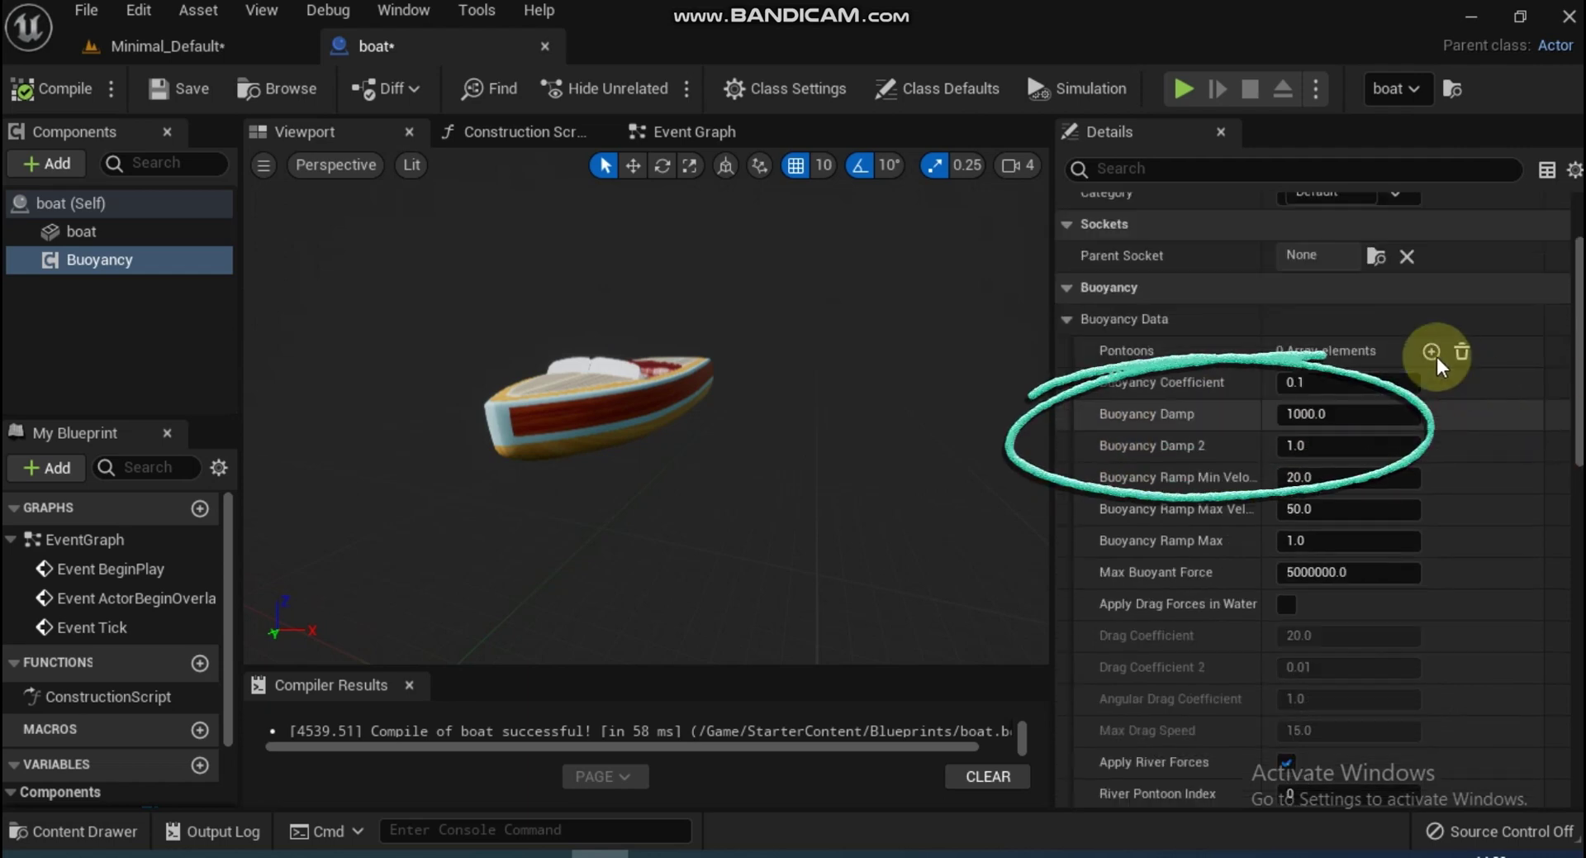
{"action": "left_click", "coordinate": [1431, 352]}
{"action": "left_click", "coordinate": [1431, 352]}
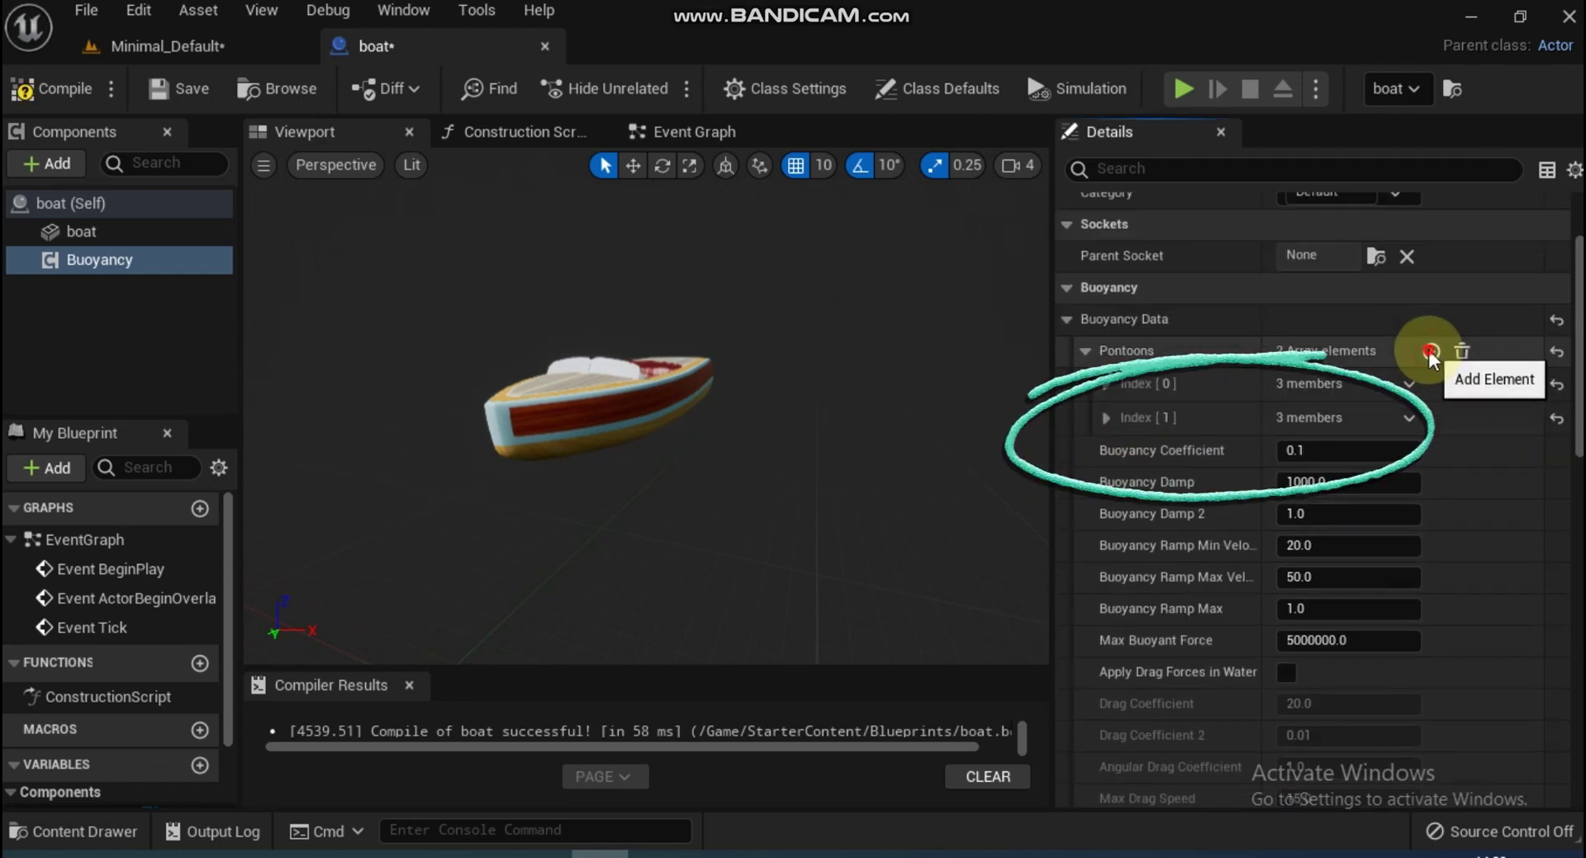
{"action": "left_click", "coordinate": [1431, 352]}
{"action": "left_click", "coordinate": [1431, 351]}
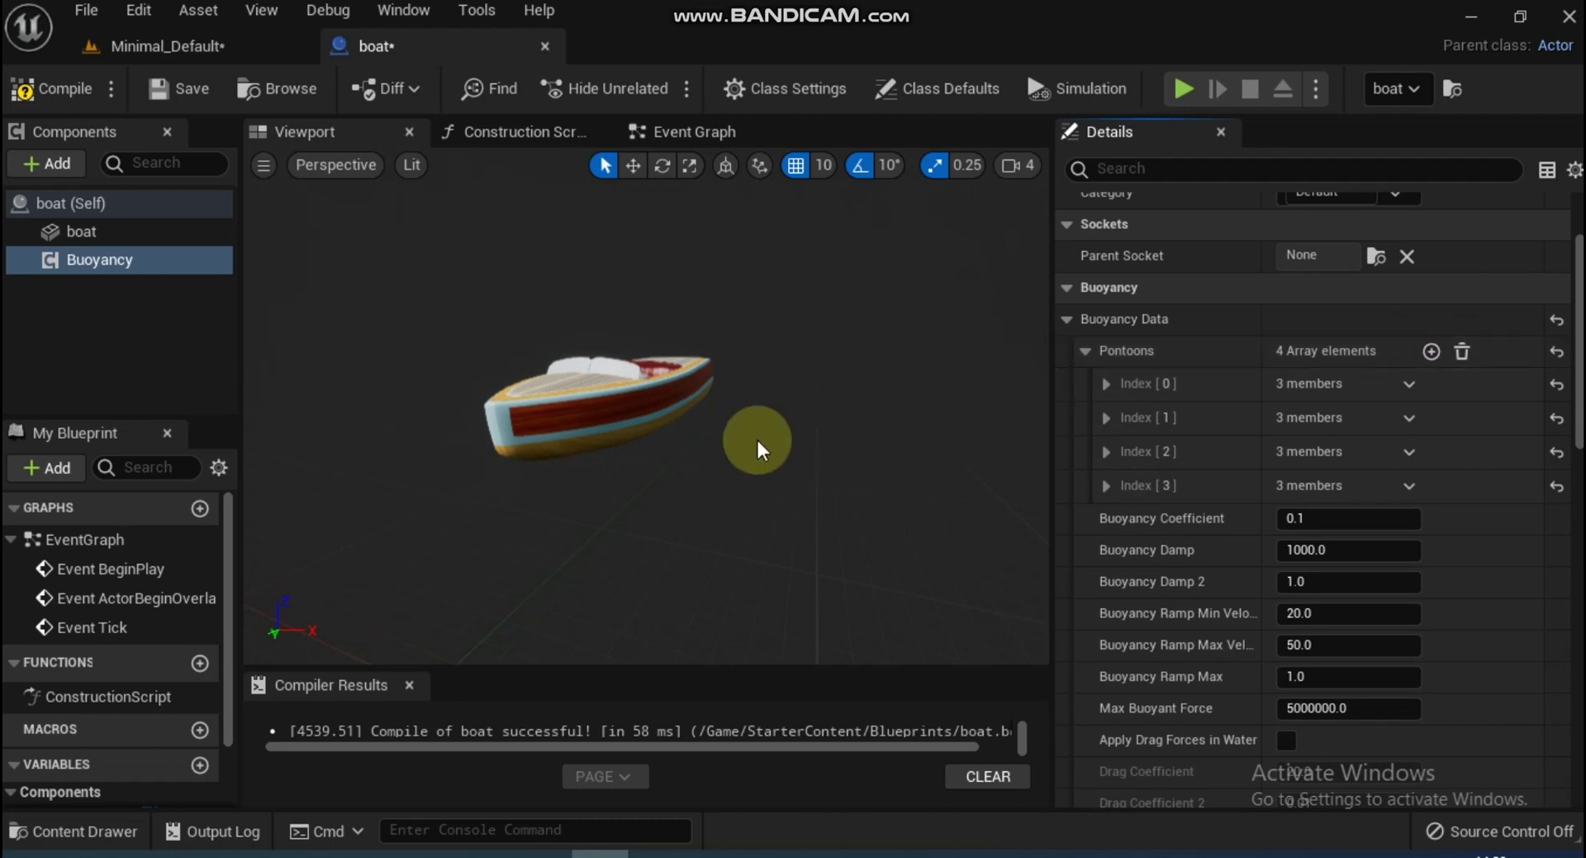
{"action": "scroll", "coordinate": [582, 438], "scroll_direction": "up", "scroll_amount": 5}
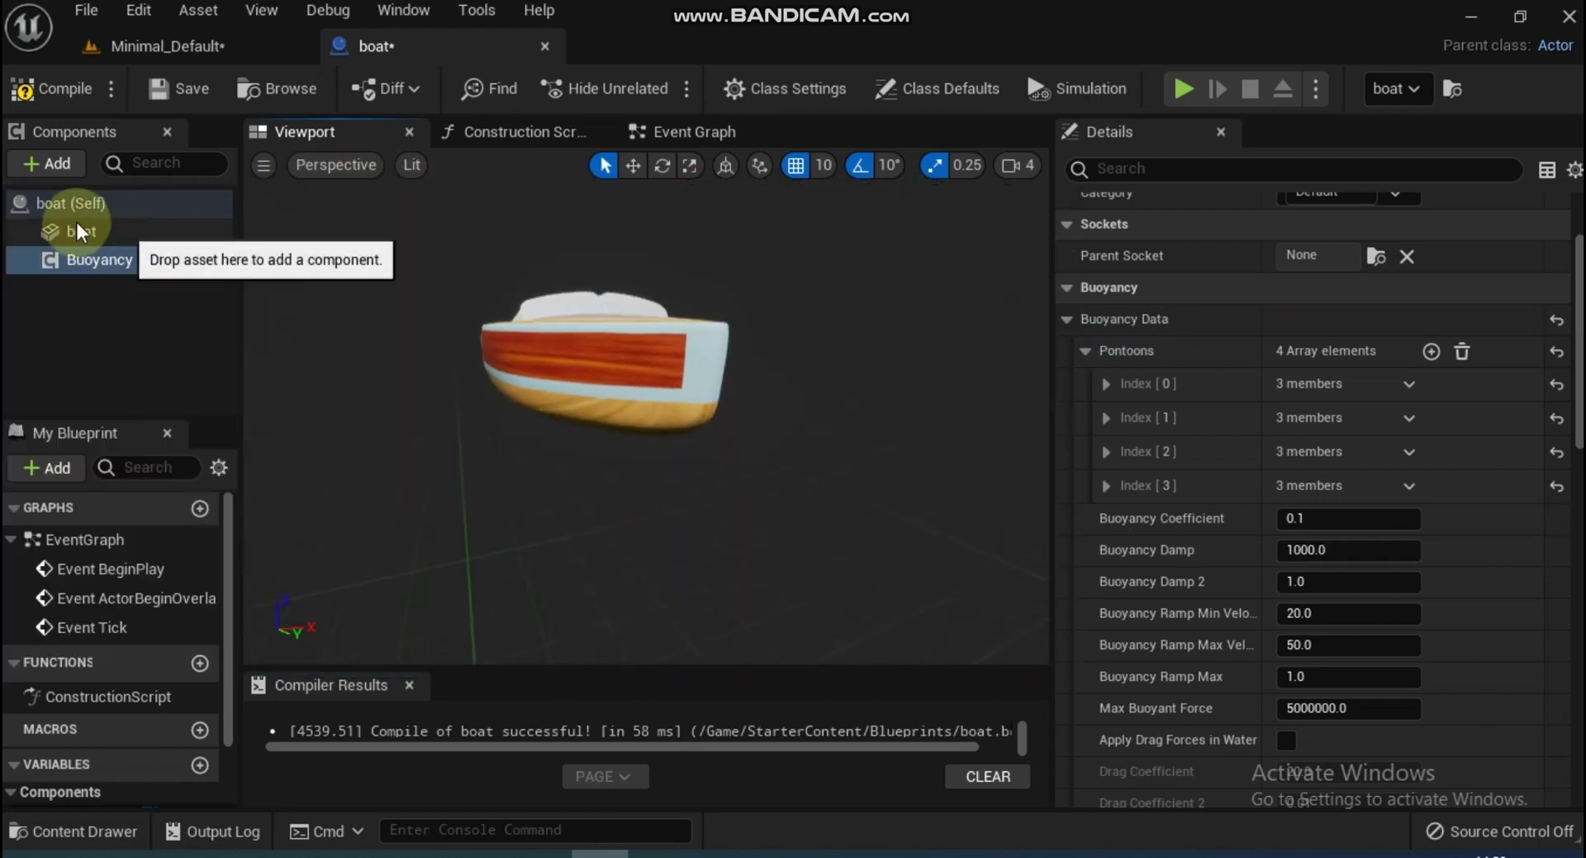
{"action": "left_click", "coordinate": [38, 165]}
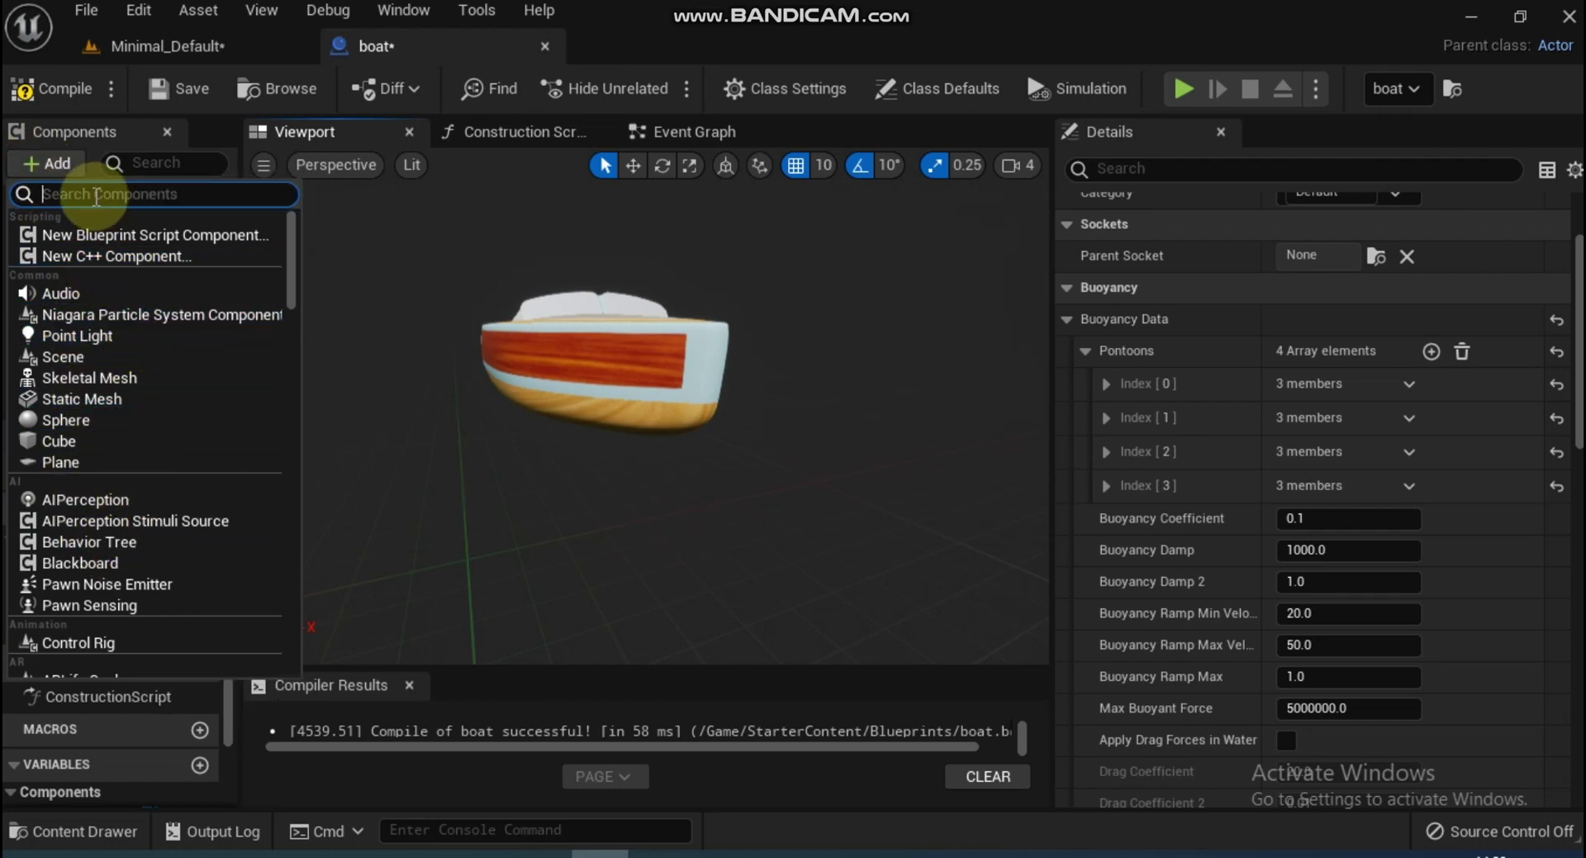
Add an Arrow component under the boat mesh and duplicate it into Arrow1, Arrow2 and Arrow3
{"action": "type", "text": "arr"}
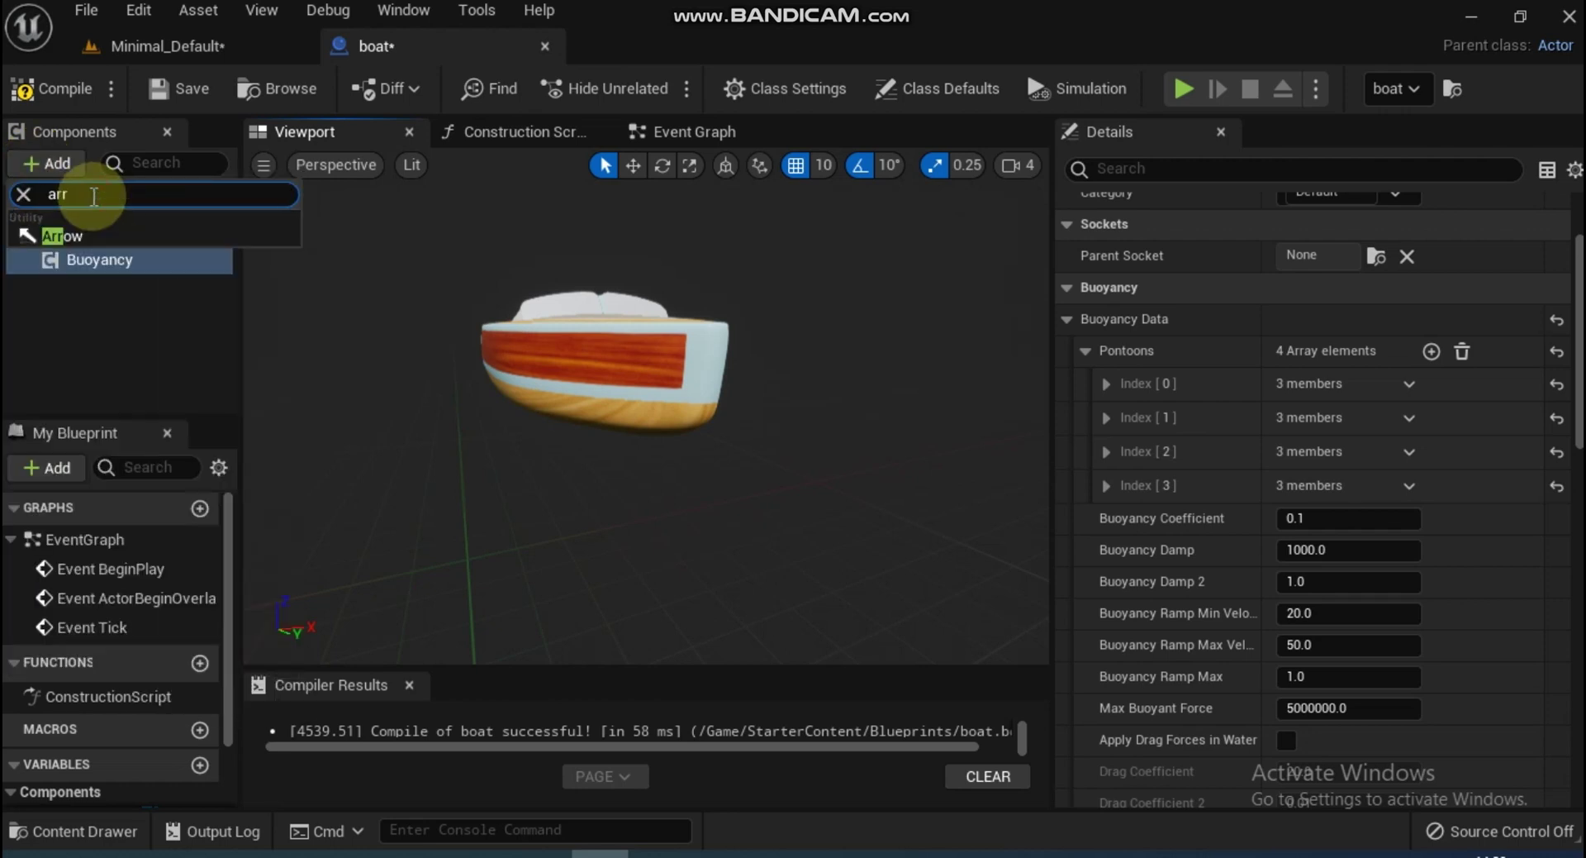
{"action": "type", "text": "ow"}
{"action": "left_click", "coordinate": [67, 236]}
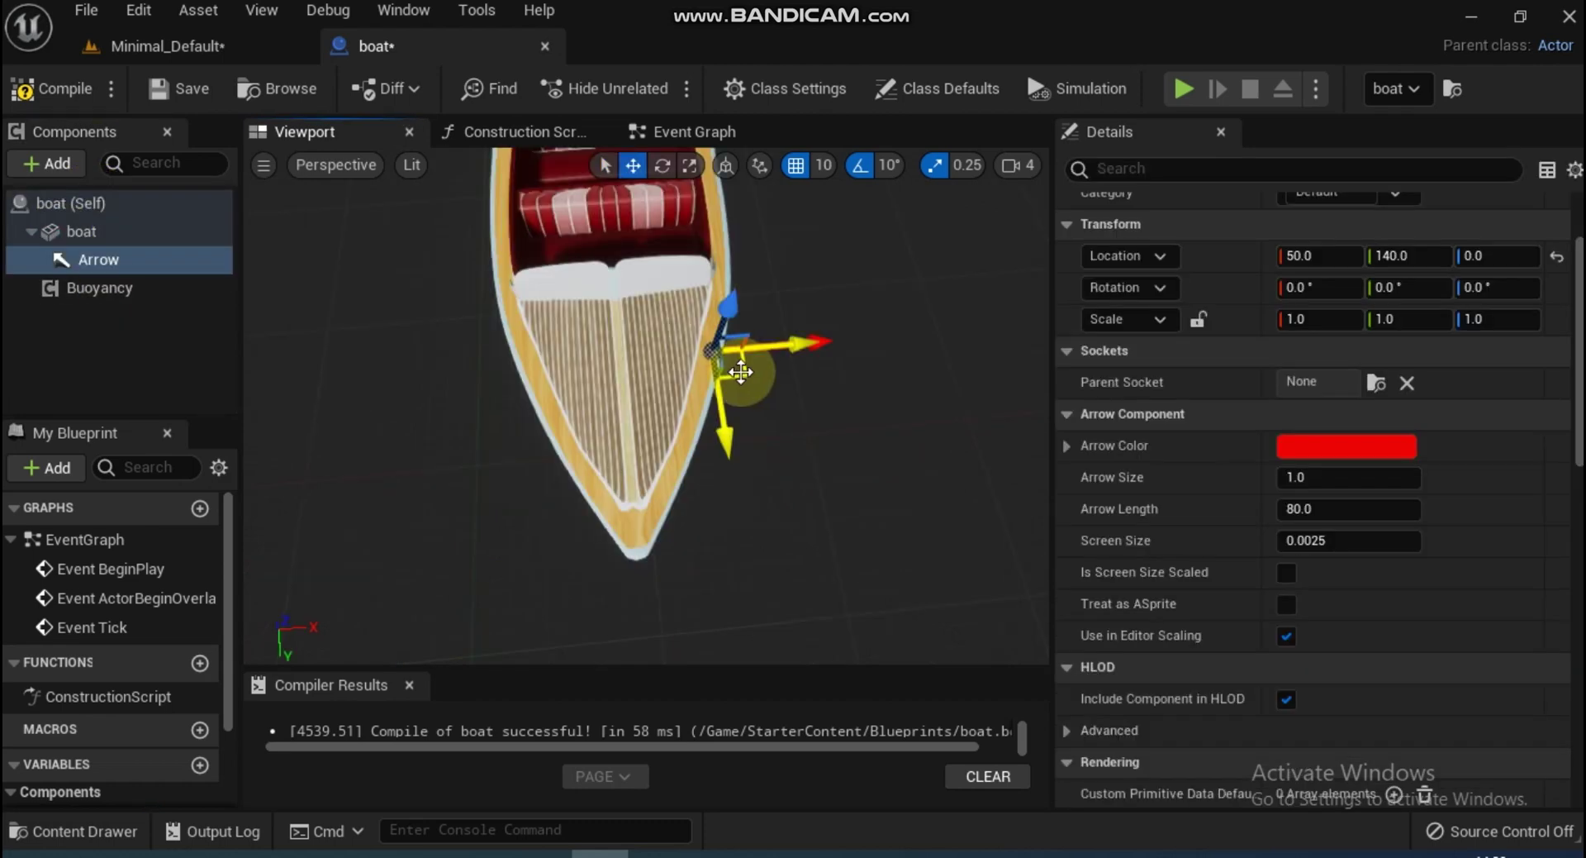
{"action": "right_click", "coordinate": [90, 256]}
{"action": "left_click", "coordinate": [157, 374]}
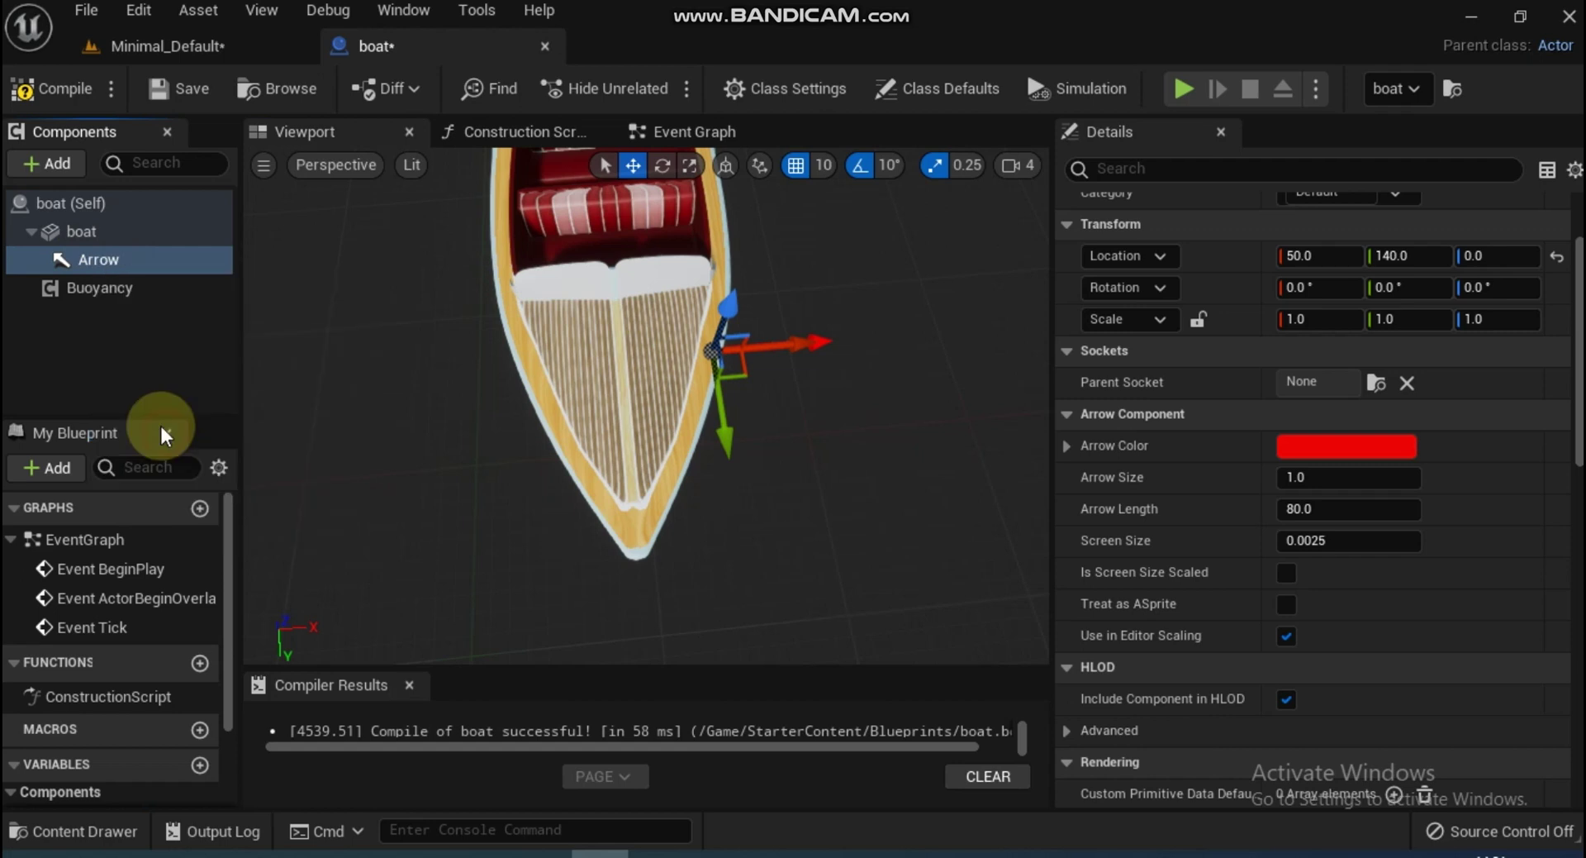
{"action": "right_click", "coordinate": [81, 296]}
{"action": "left_click", "coordinate": [175, 460]}
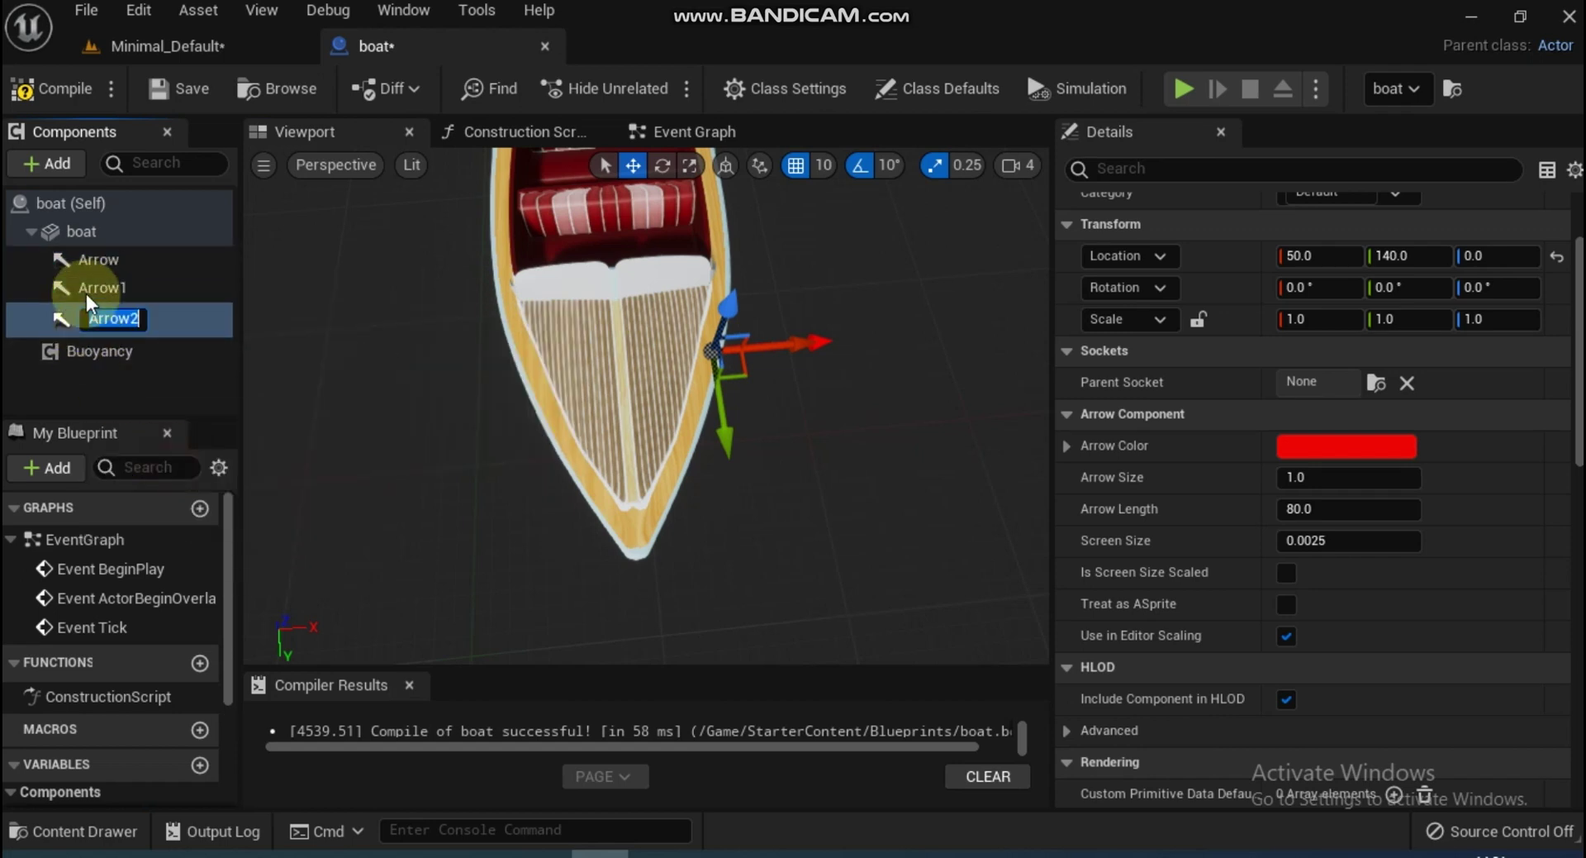
{"action": "right_click", "coordinate": [90, 294]}
{"action": "left_click", "coordinate": [176, 459]}
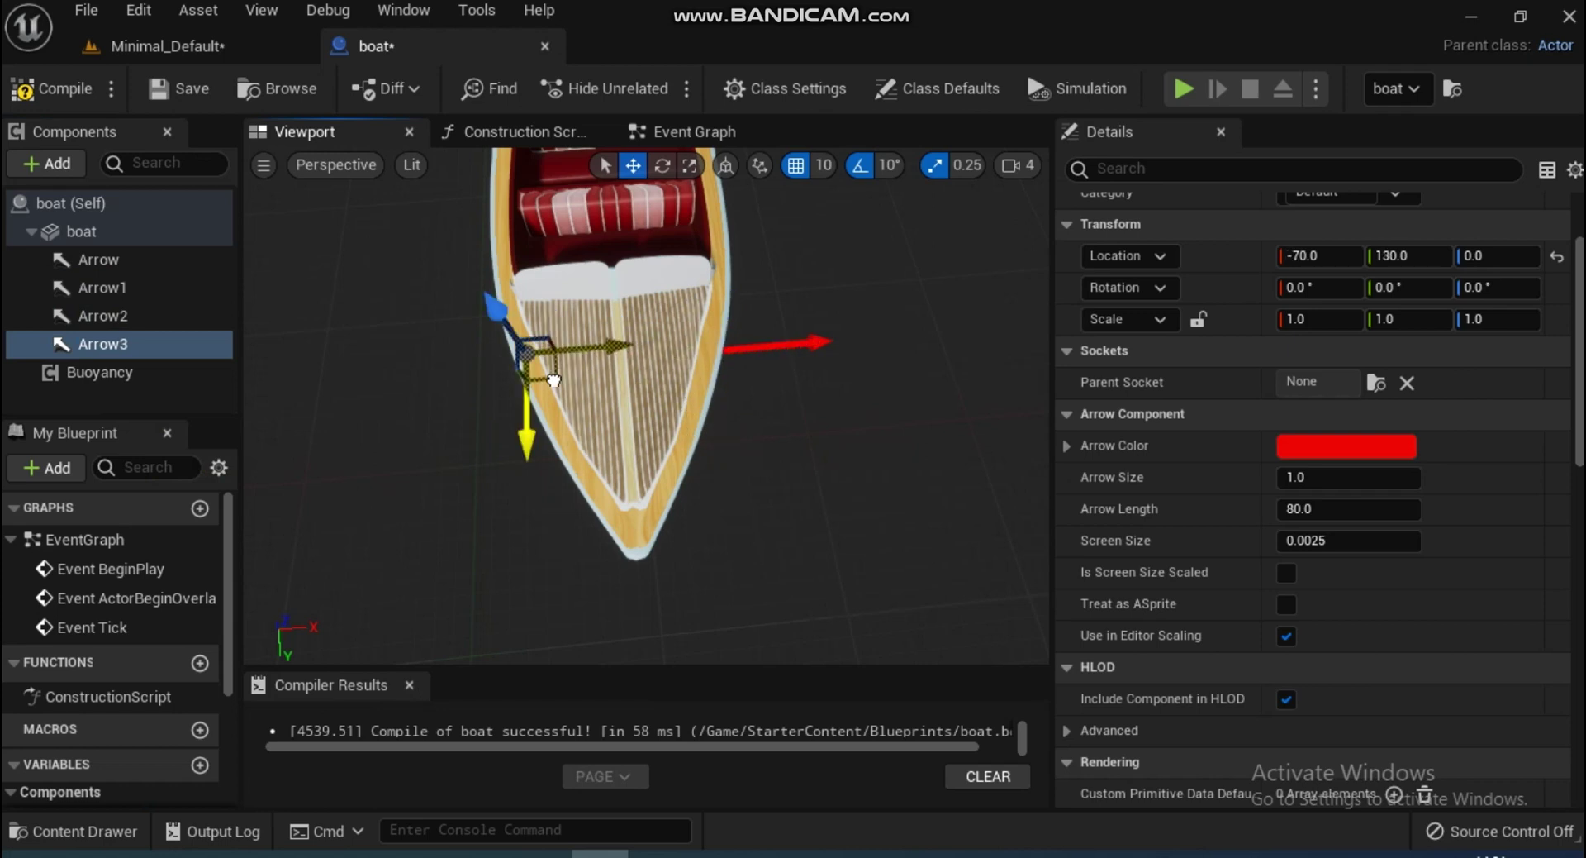
Compare the four arrows' corner Locations, with Arrow at 50, 140, 0 and Arrow3 at -90, 140, 0
{"action": "left_click_drag", "start_coordinate": [857, 438], "coordinate": [832, 418]}
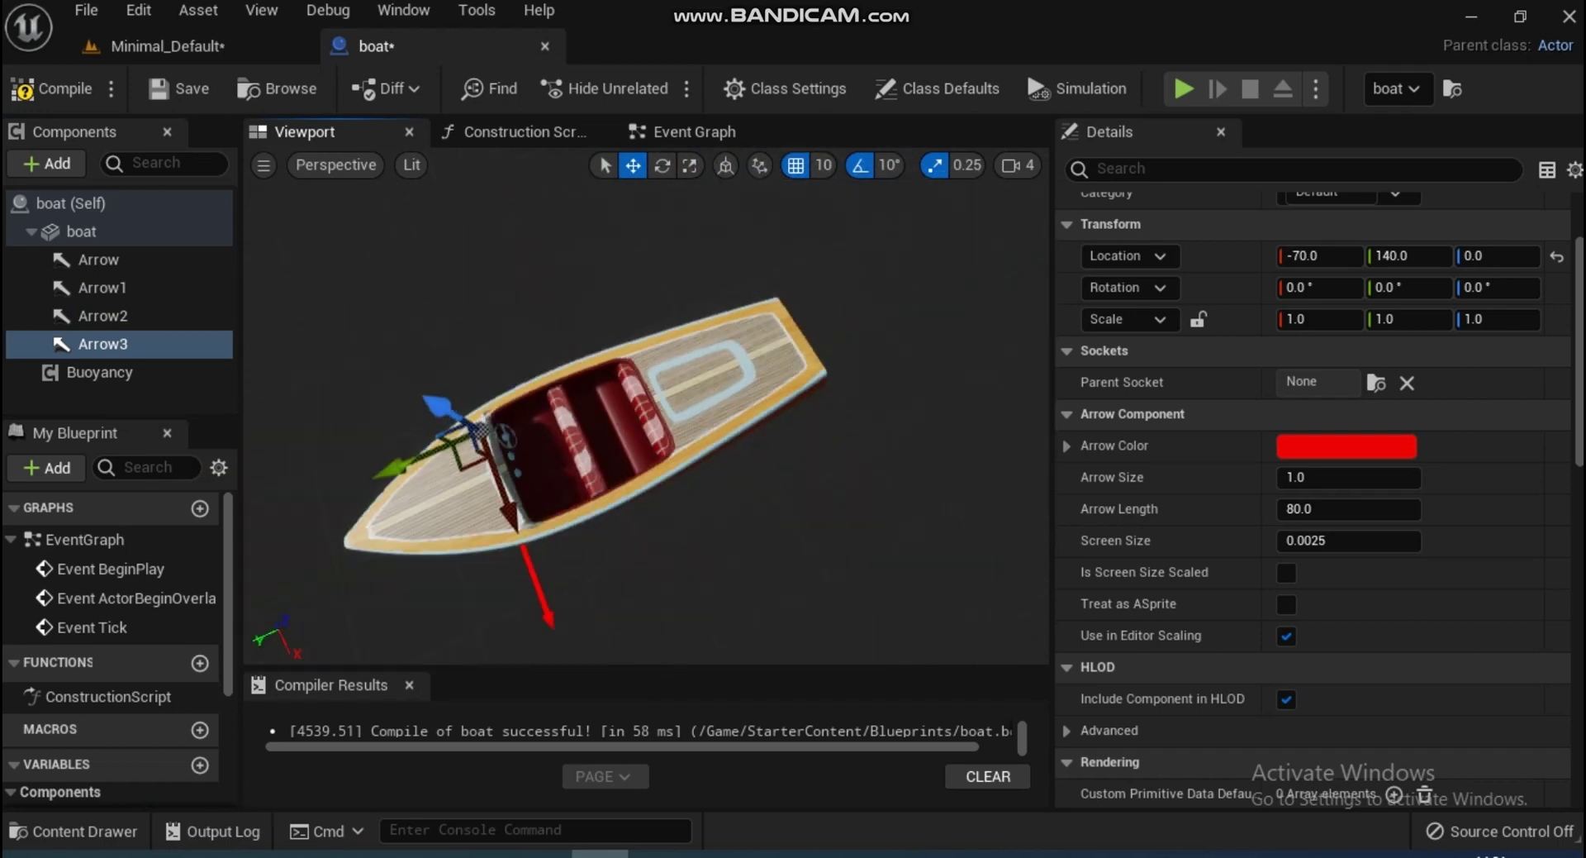
{"action": "left_click", "coordinate": [579, 445]}
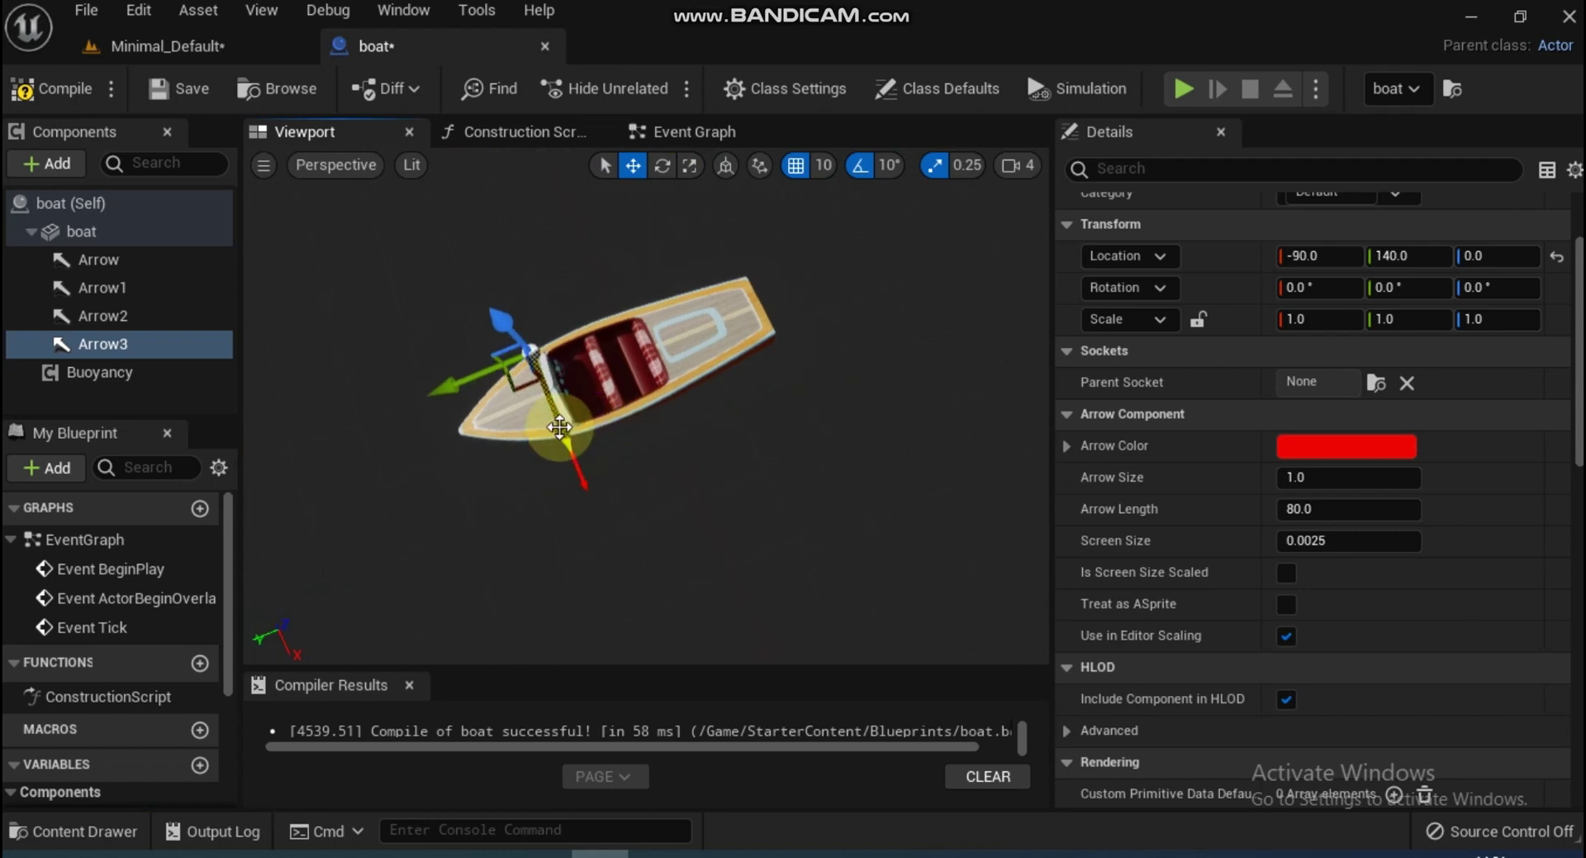
{"action": "left_click", "coordinate": [99, 316]}
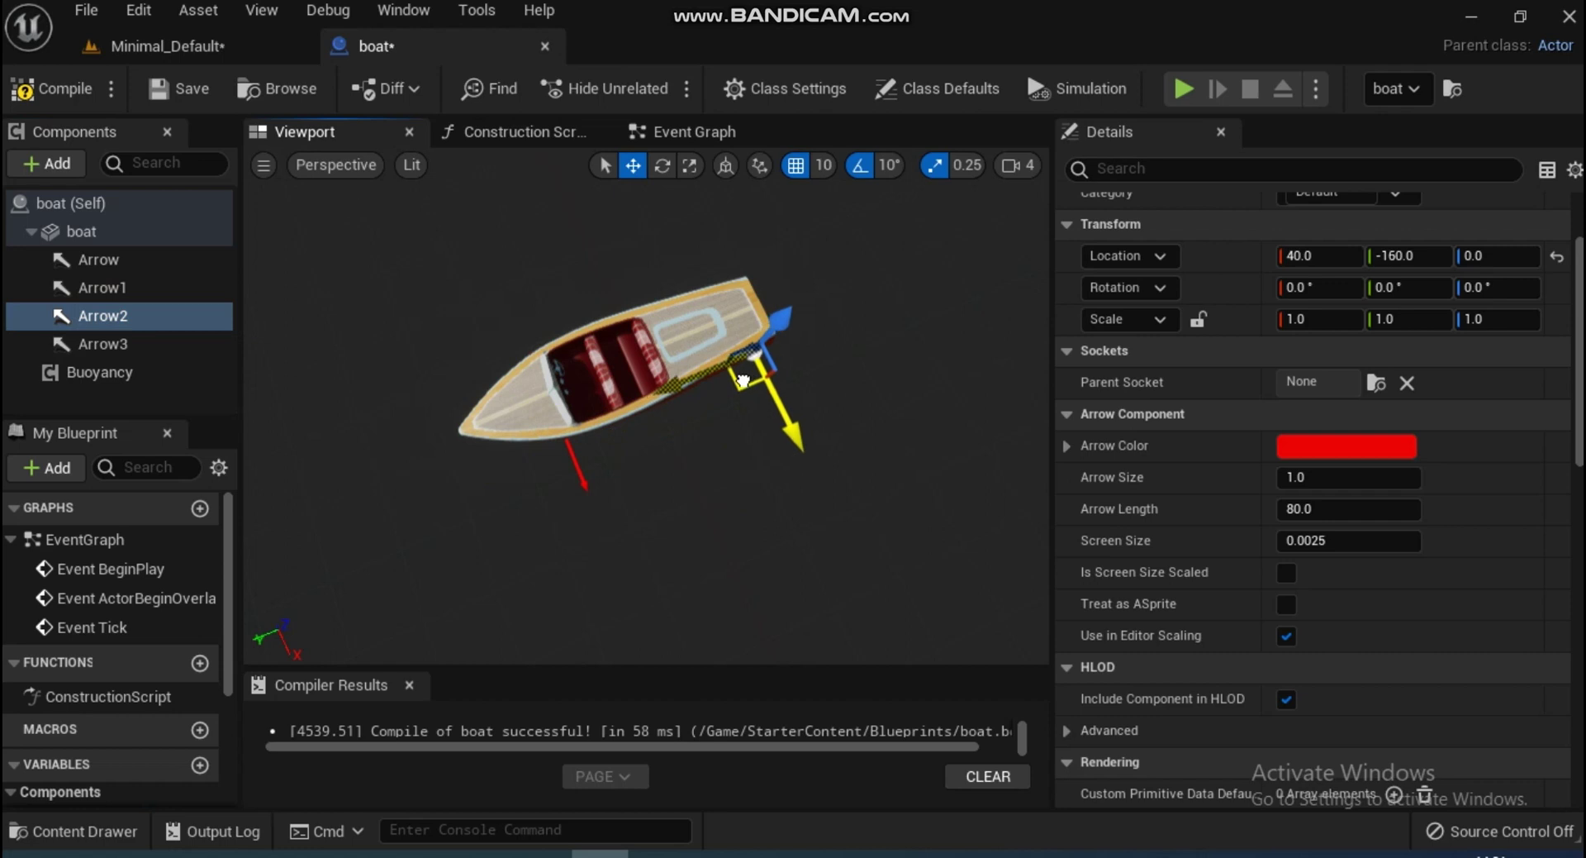
{"action": "left_click", "coordinate": [99, 287]}
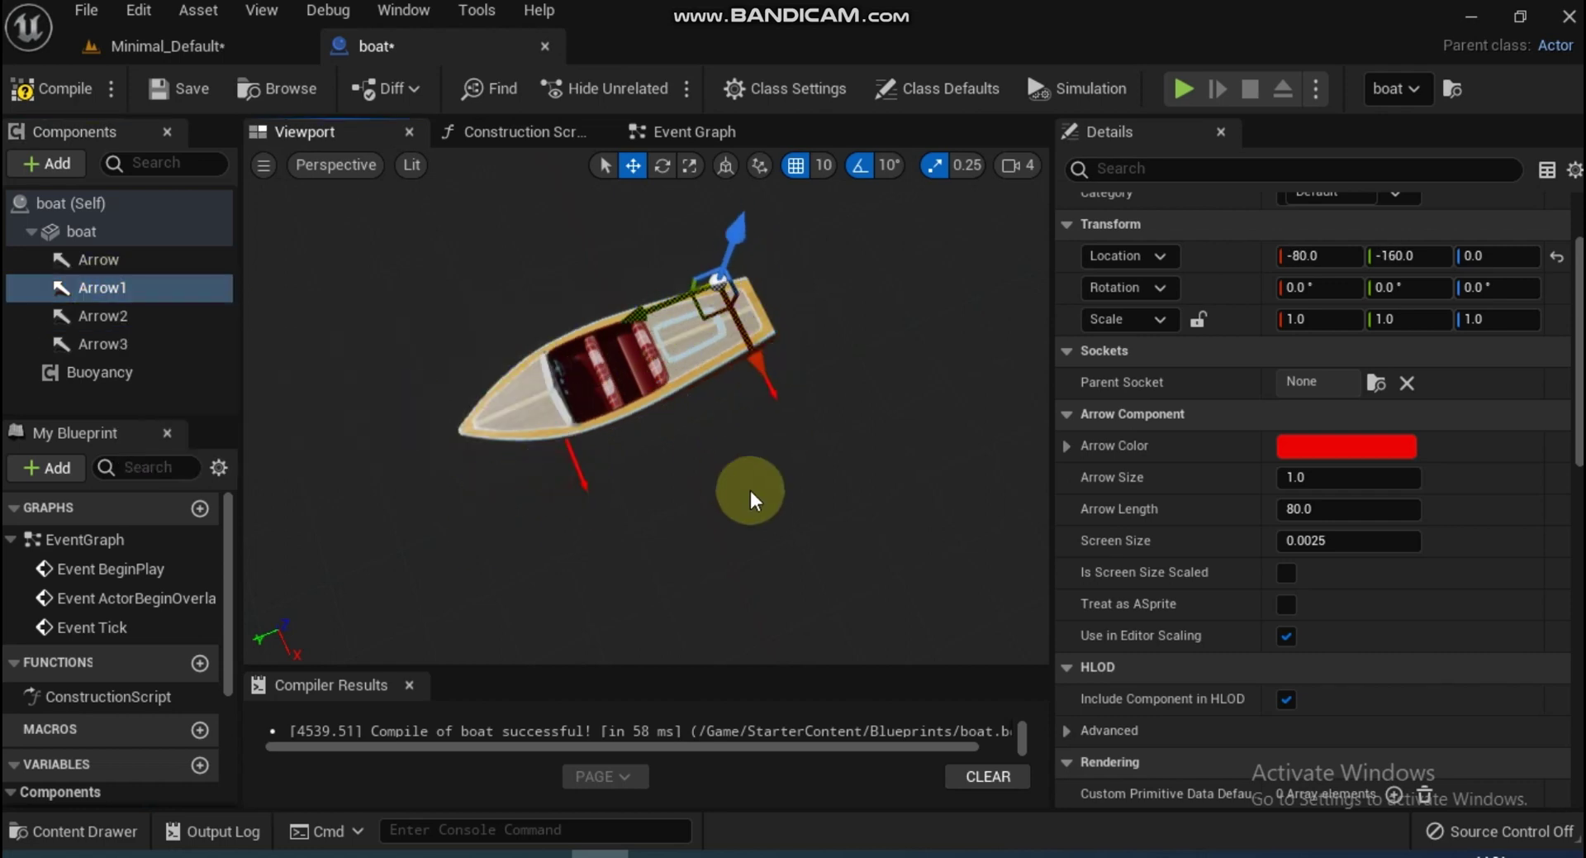
{"action": "left_click", "coordinate": [99, 259]}
{"action": "left_click", "coordinate": [83, 289]}
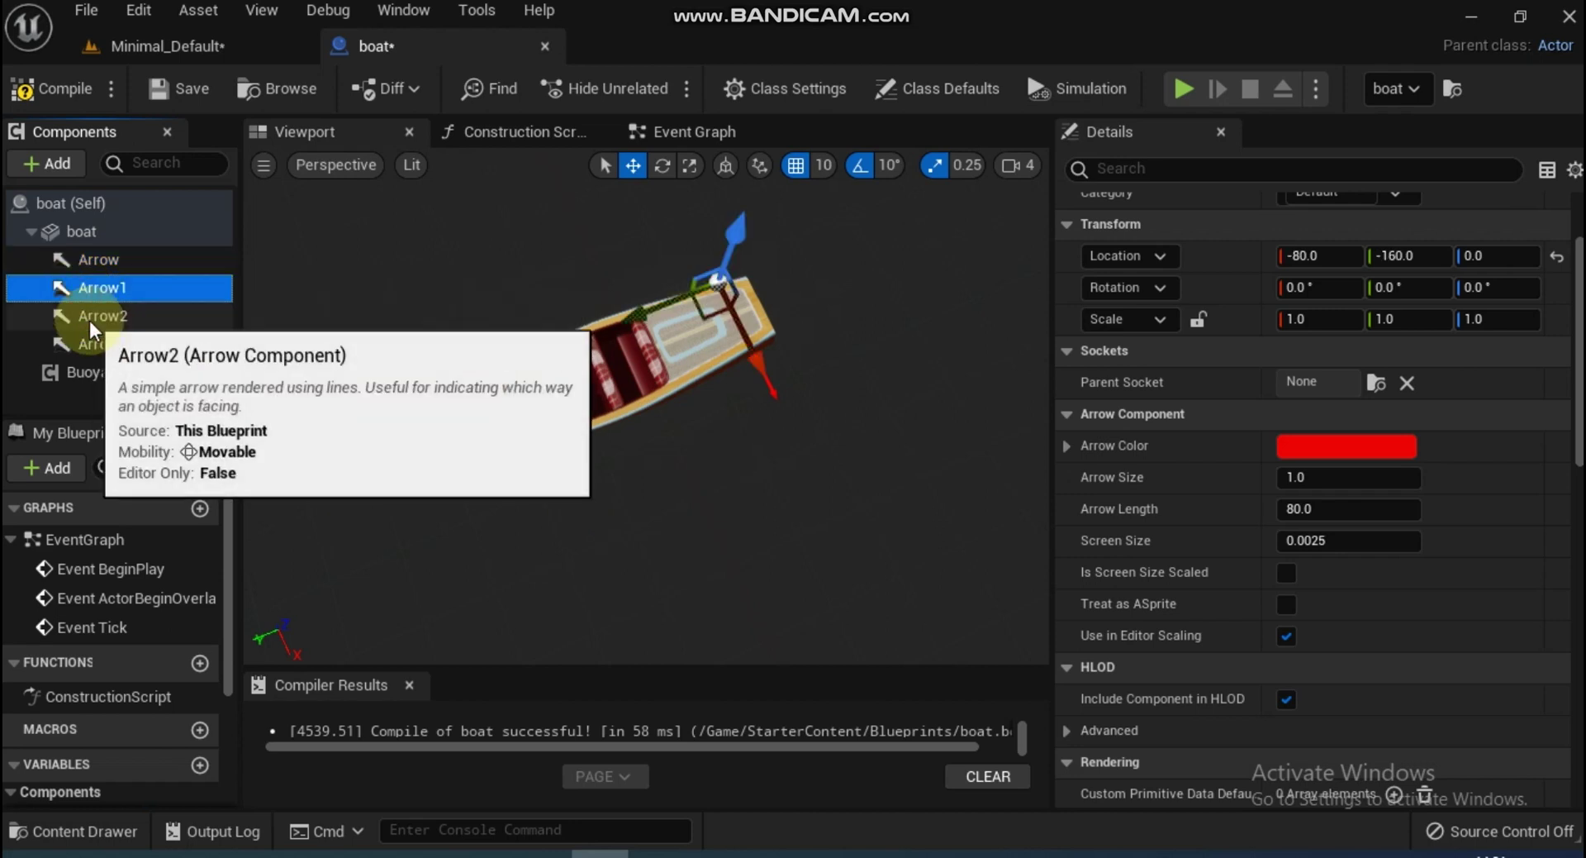
{"action": "left_click", "coordinate": [97, 317]}
{"action": "left_click", "coordinate": [103, 347]}
{"action": "left_click", "coordinate": [99, 259]}
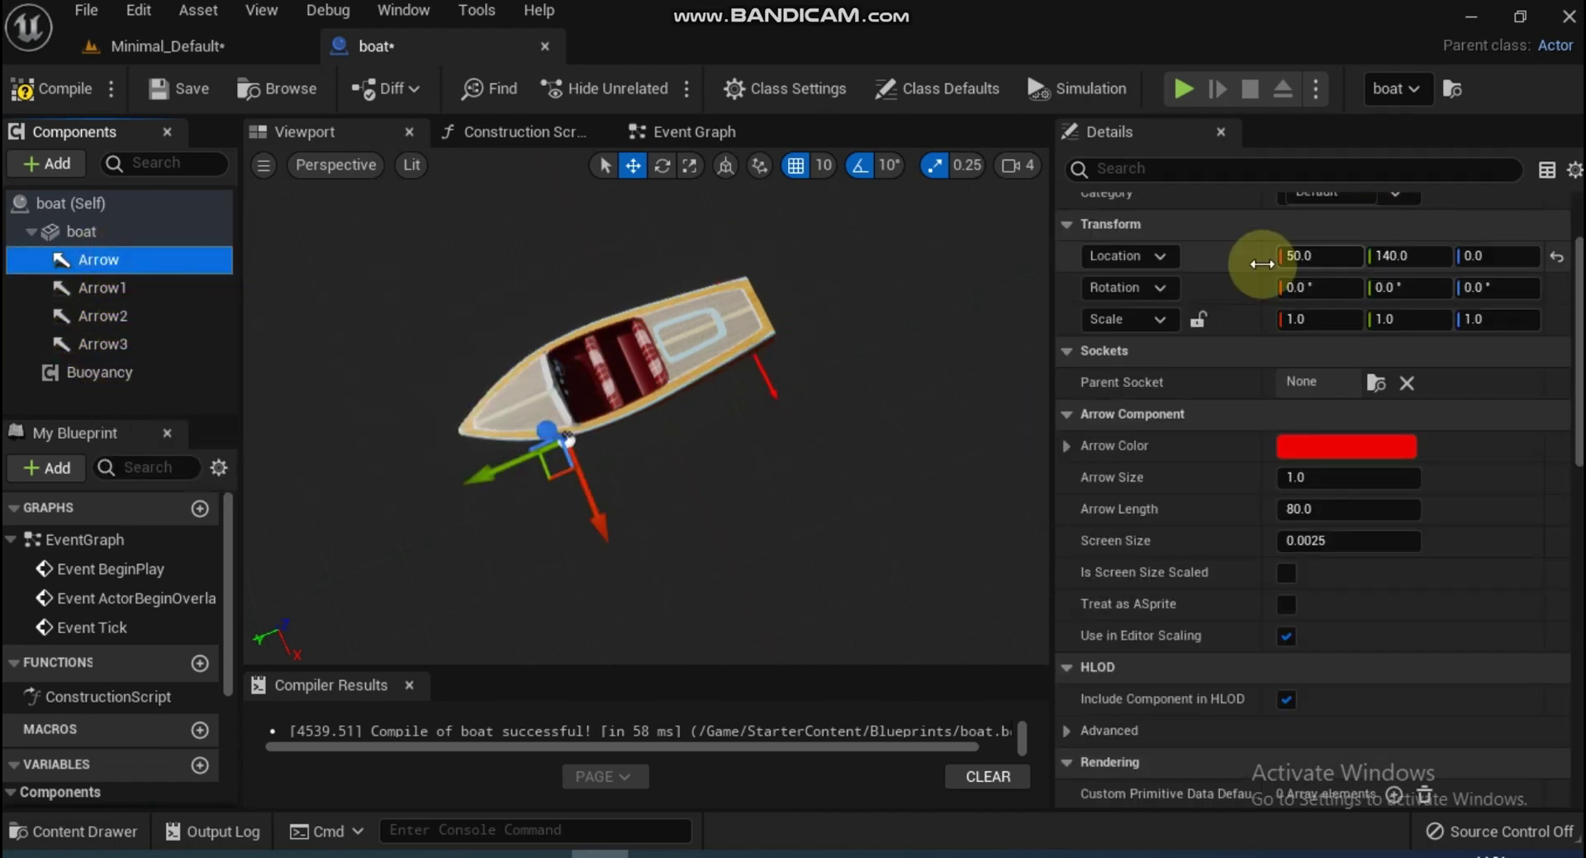
{"action": "right_click", "coordinate": [1237, 250]}
Paste Arrow's location into the first pontoon's Relative Location
{"action": "left_click", "coordinate": [1309, 271]}
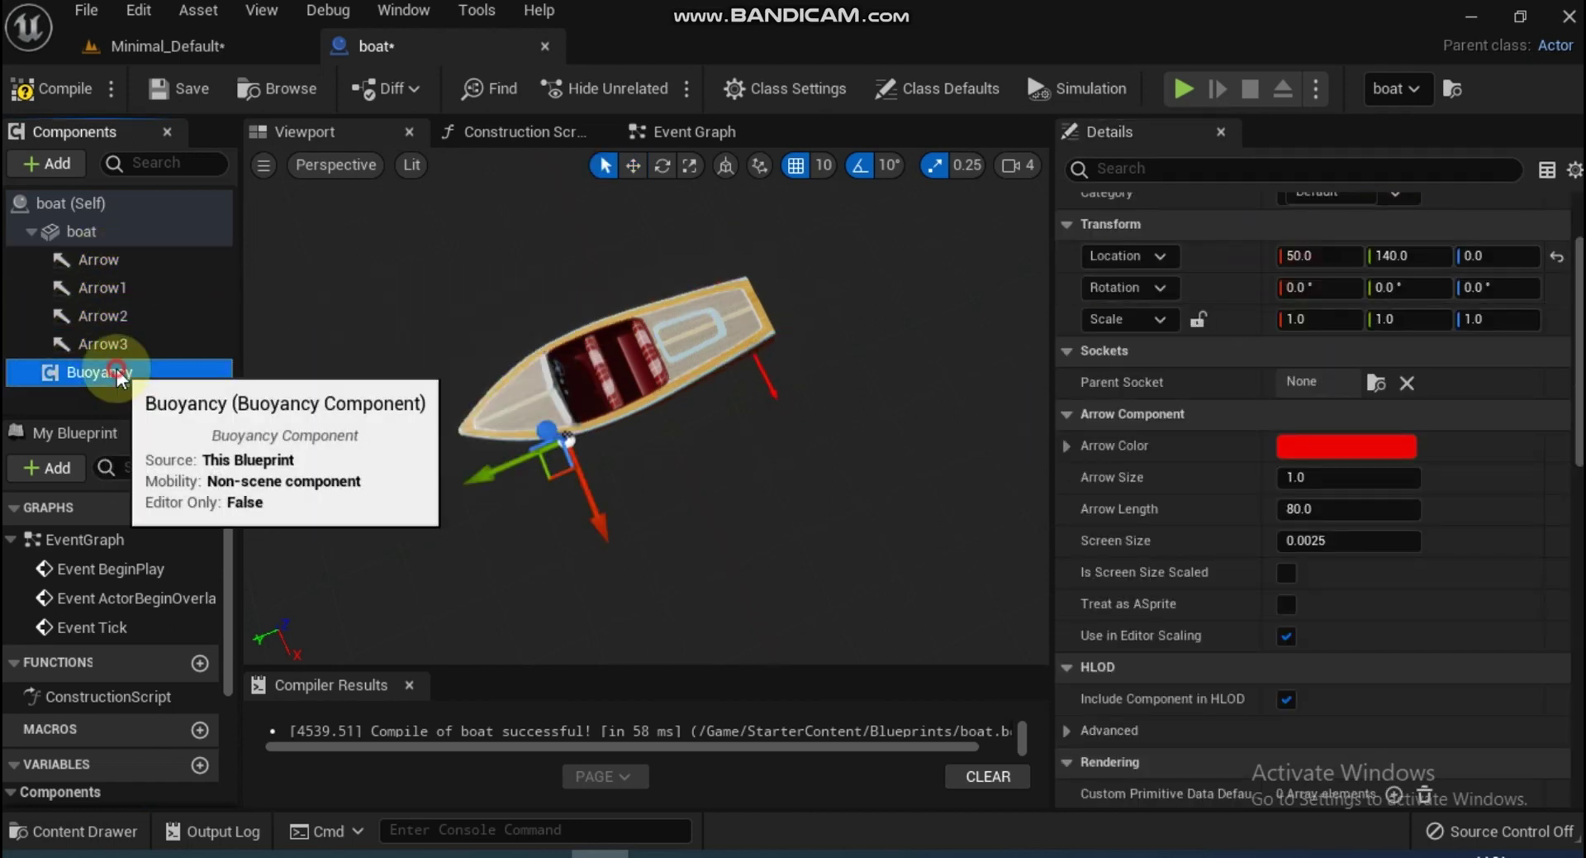
{"action": "left_click", "coordinate": [99, 372]}
{"action": "left_click", "coordinate": [1135, 390]}
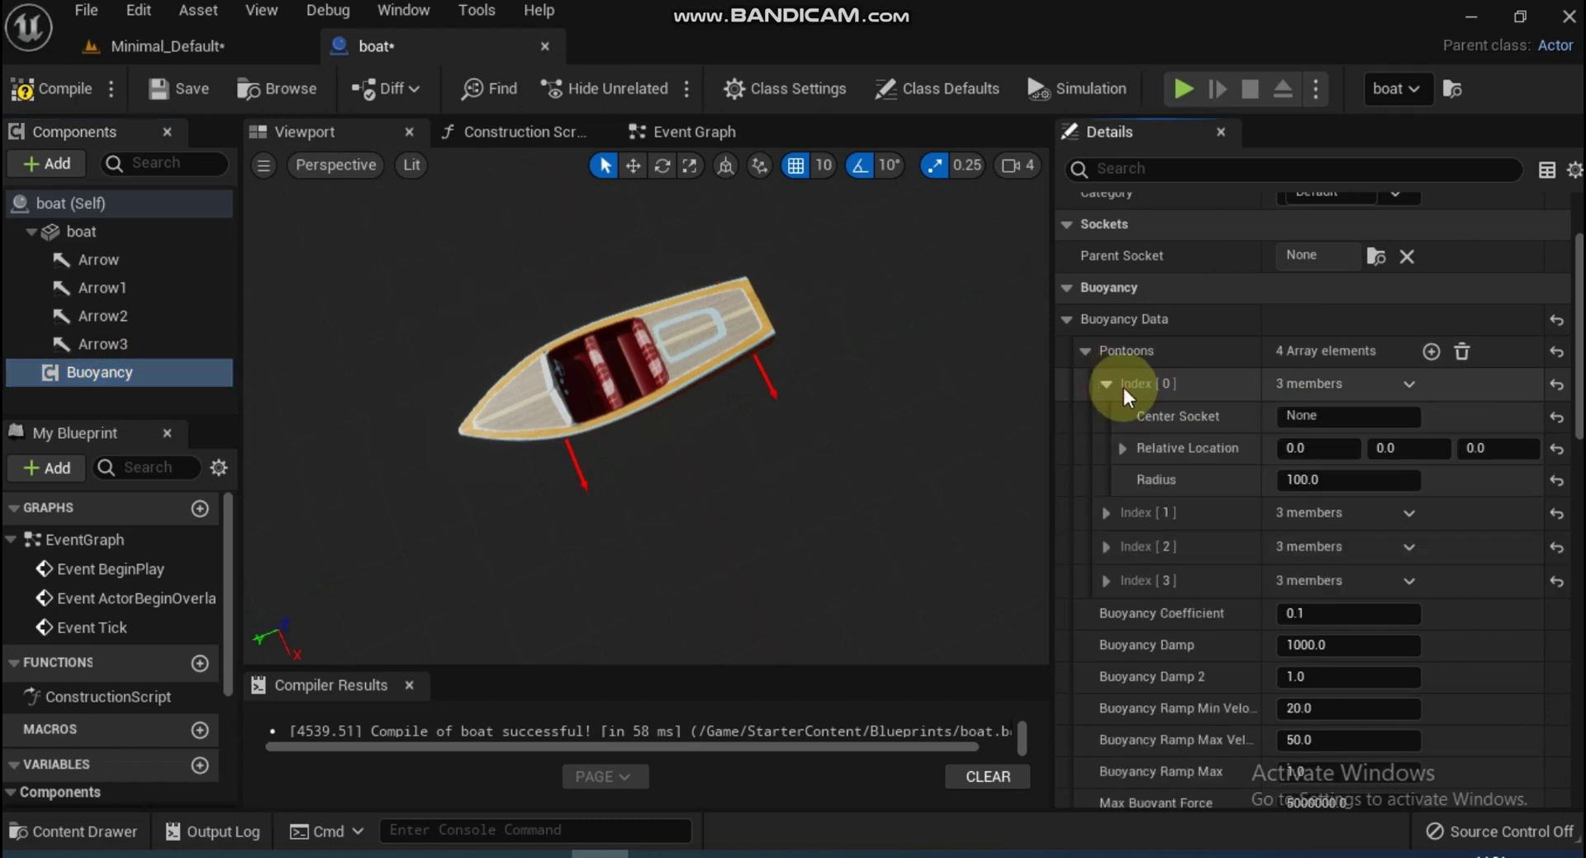
{"action": "right_click", "coordinate": [1256, 448]}
{"action": "left_click", "coordinate": [1332, 583]}
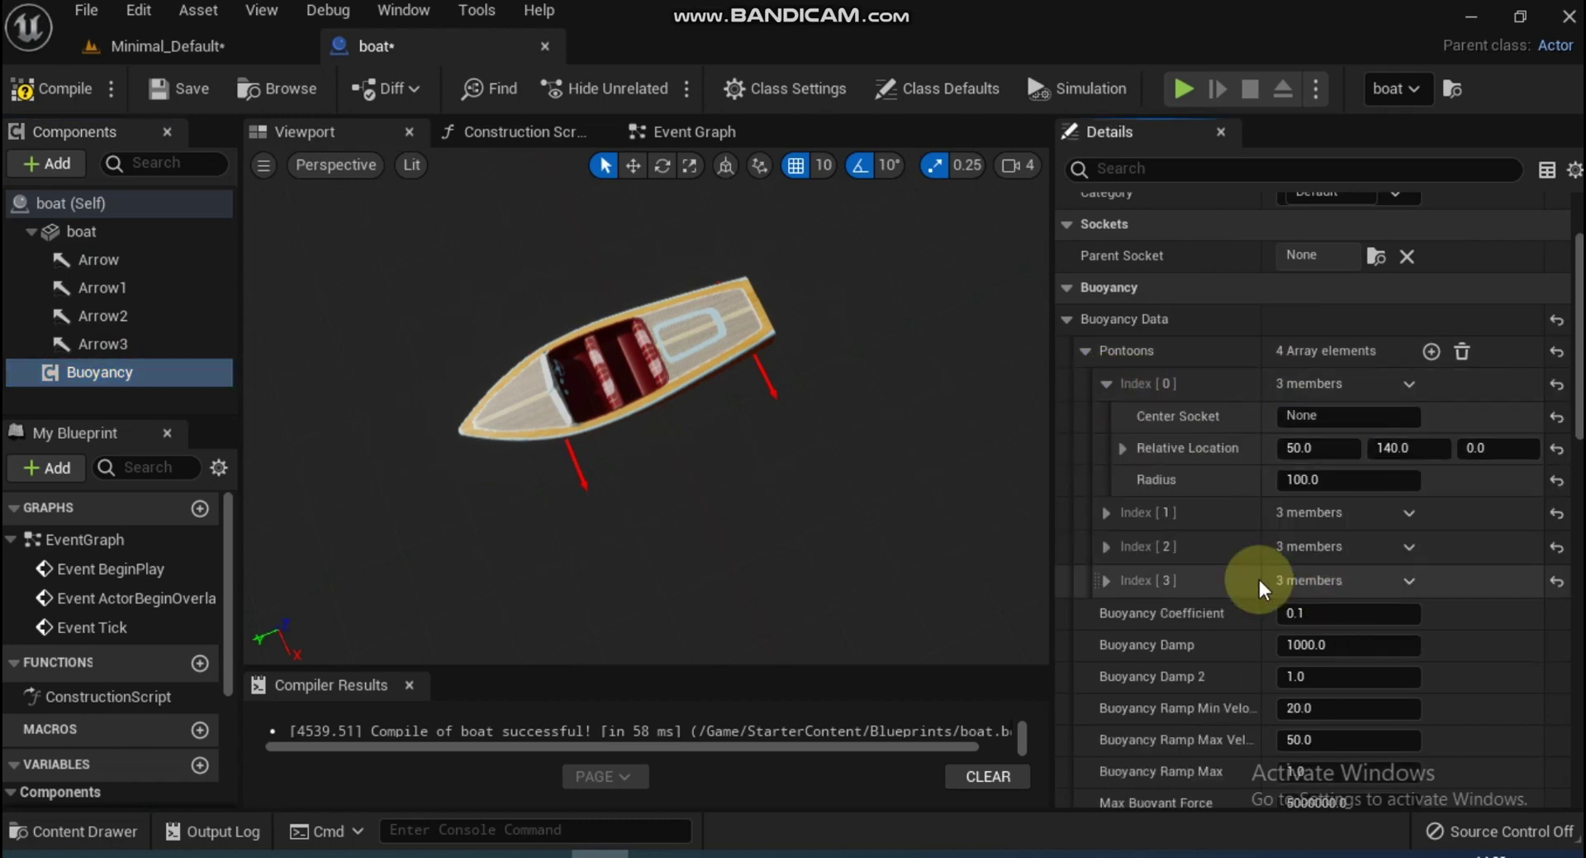
Copy Arrow1's location into the second pontoon's Relative Location
{"action": "left_click", "coordinate": [102, 299]}
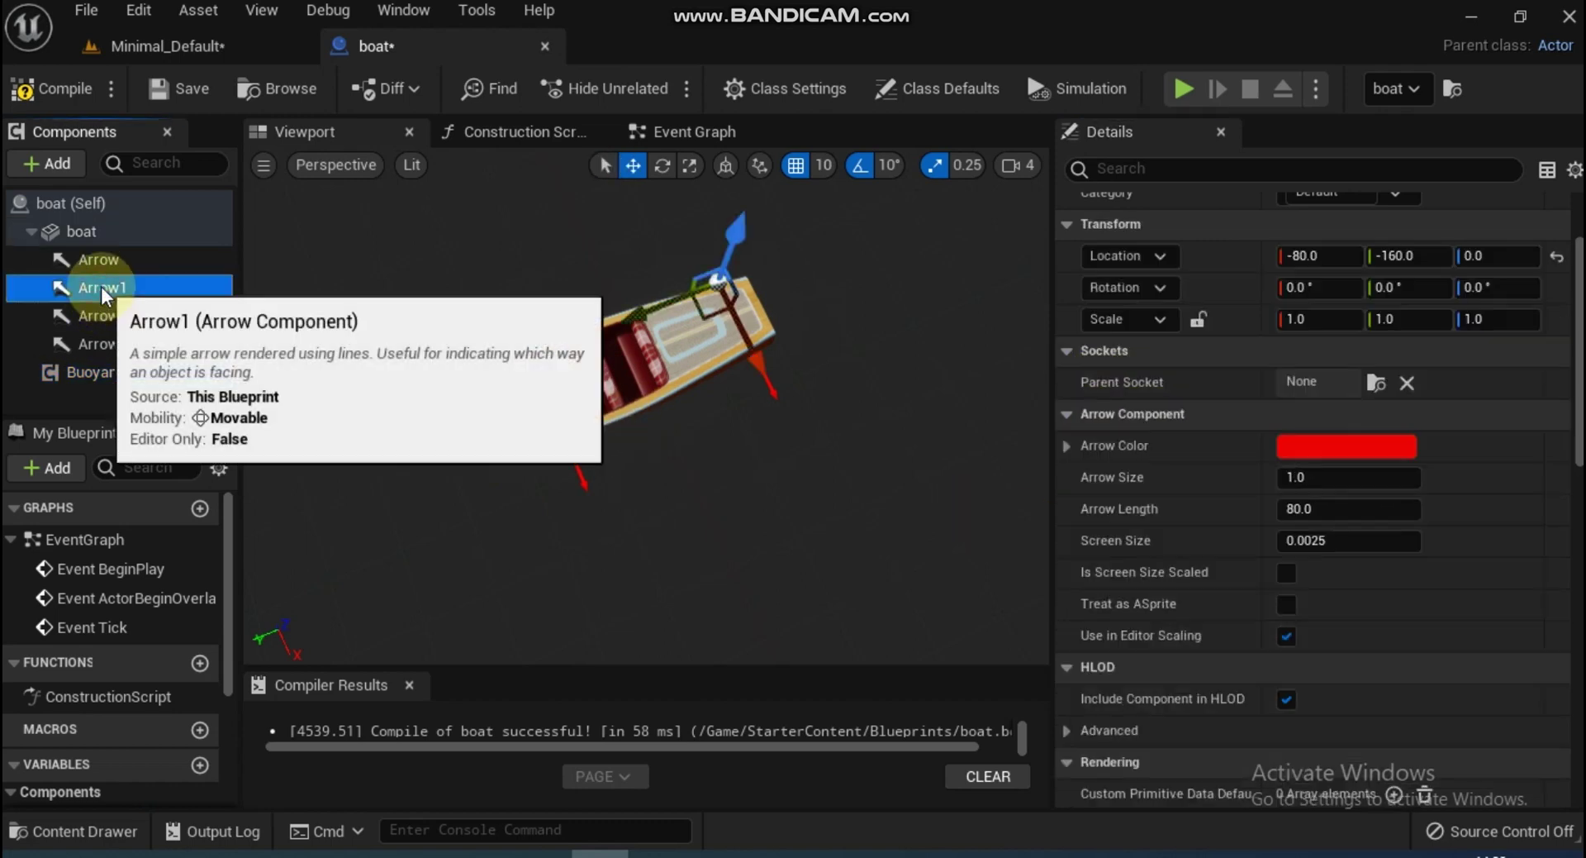
{"action": "right_click", "coordinate": [1228, 256]}
{"action": "left_click", "coordinate": [1292, 274]}
{"action": "left_click", "coordinate": [53, 369]}
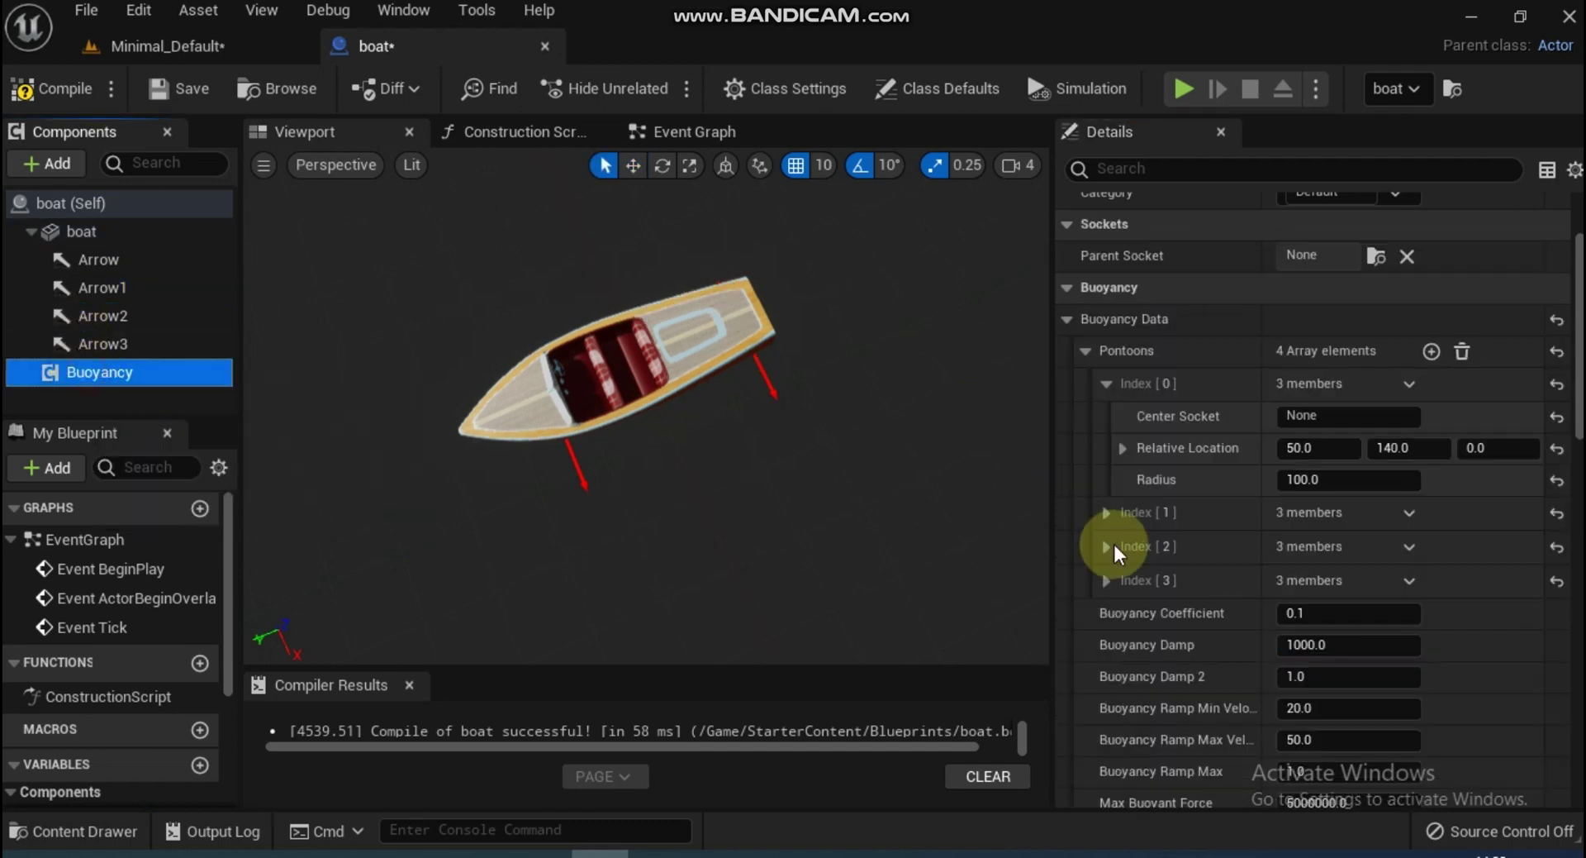
{"action": "left_click", "coordinate": [1107, 514]}
{"action": "right_click", "coordinate": [1256, 578]}
{"action": "left_click", "coordinate": [1318, 708]}
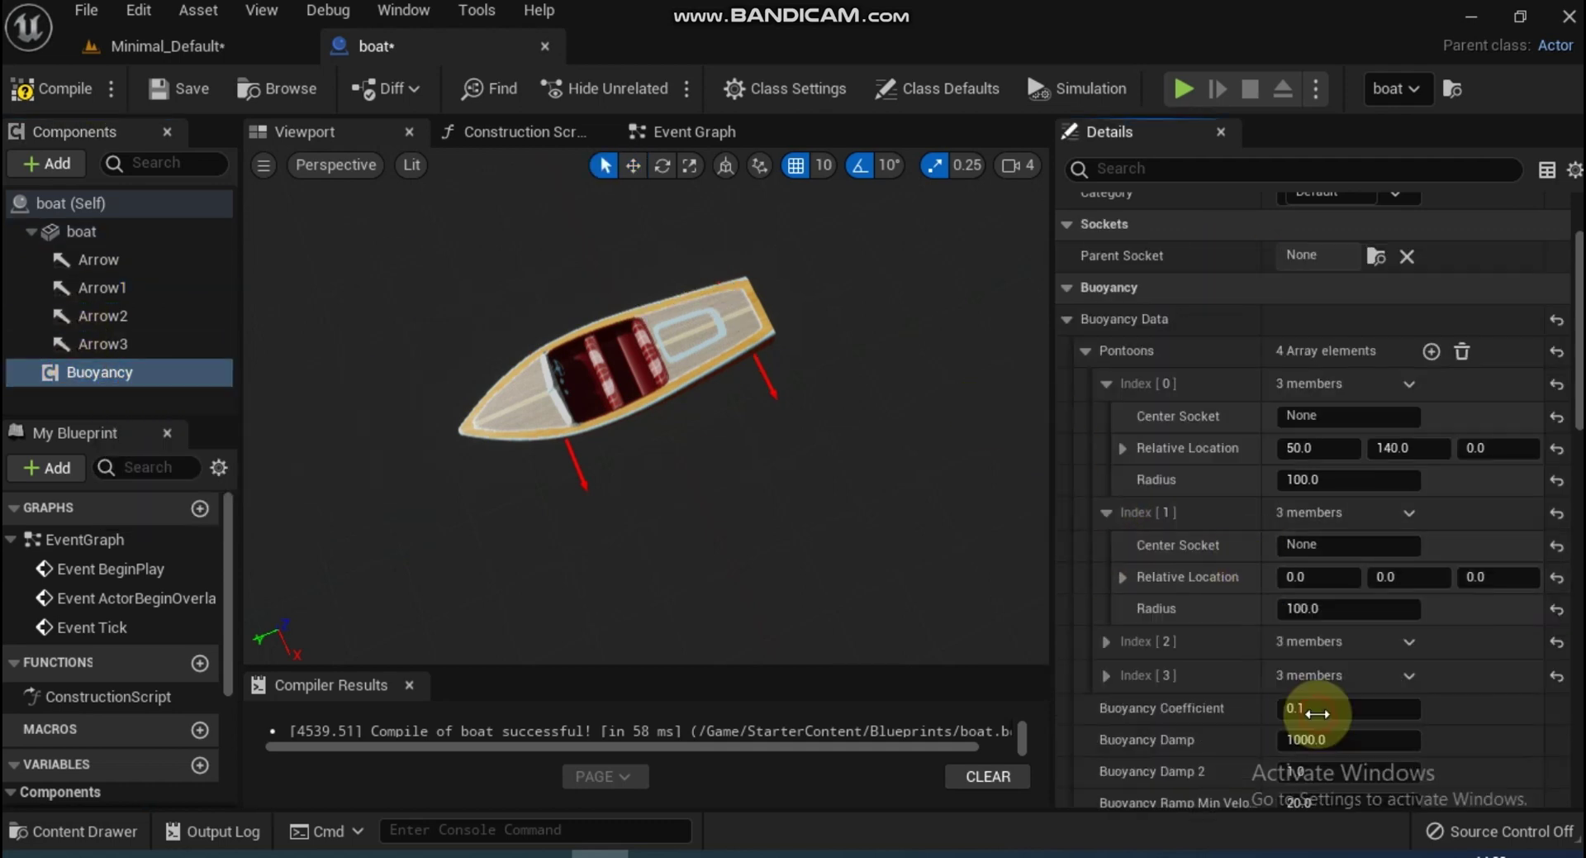
Copy Arrow2's location, 40, -160, 0, into the third pontoon
{"action": "left_click", "coordinate": [61, 317]}
{"action": "right_click", "coordinate": [1248, 256]}
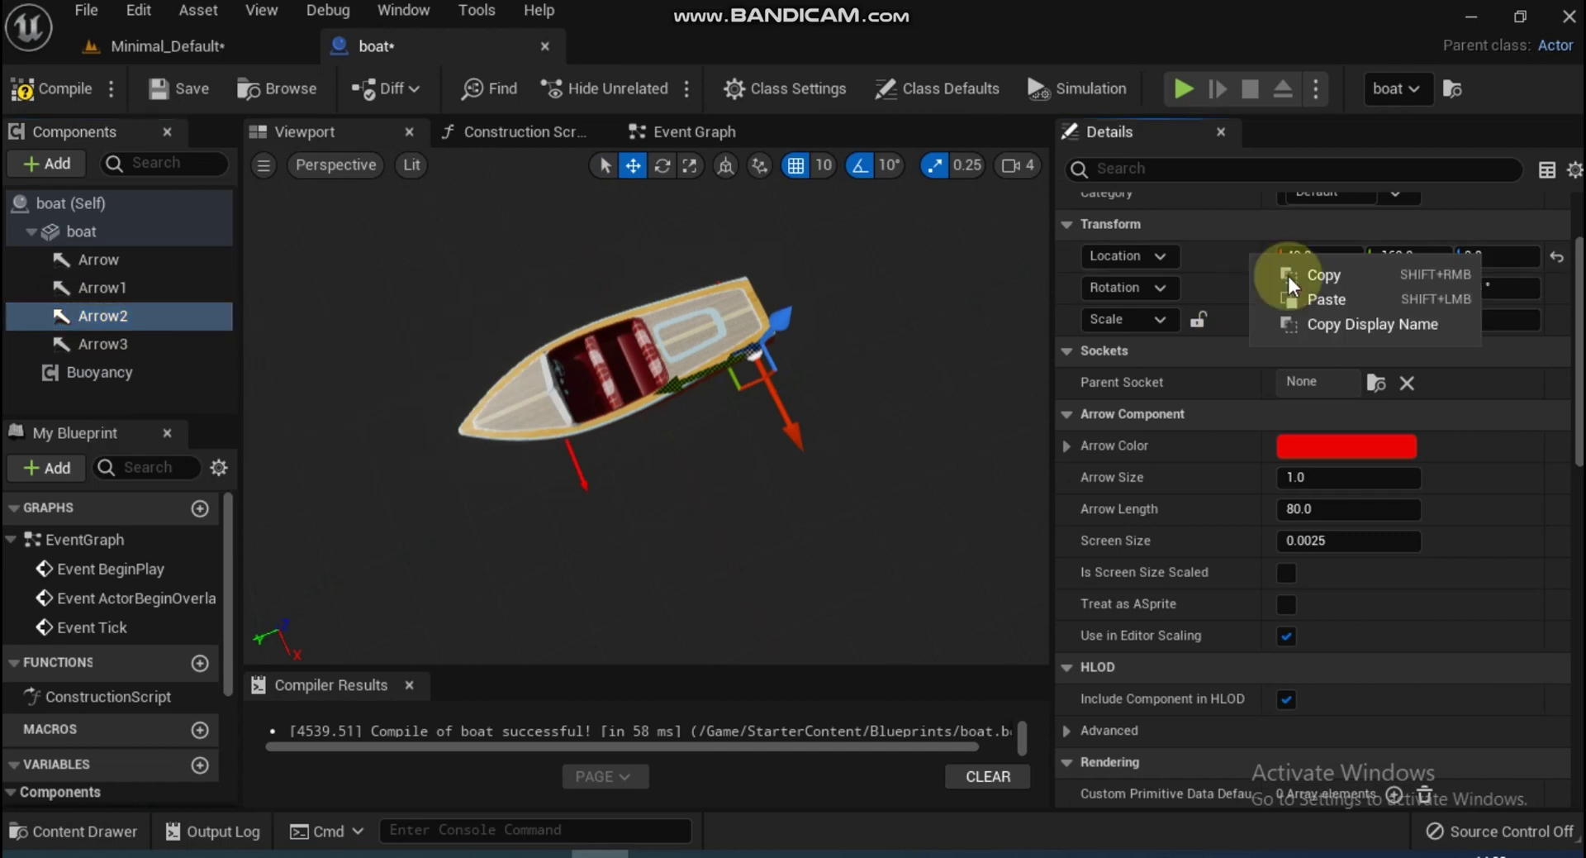
{"action": "left_click", "coordinate": [1322, 275]}
{"action": "left_click", "coordinate": [99, 372]}
{"action": "scroll", "coordinate": [1239, 590], "scroll_direction": "down", "scroll_amount": 1}
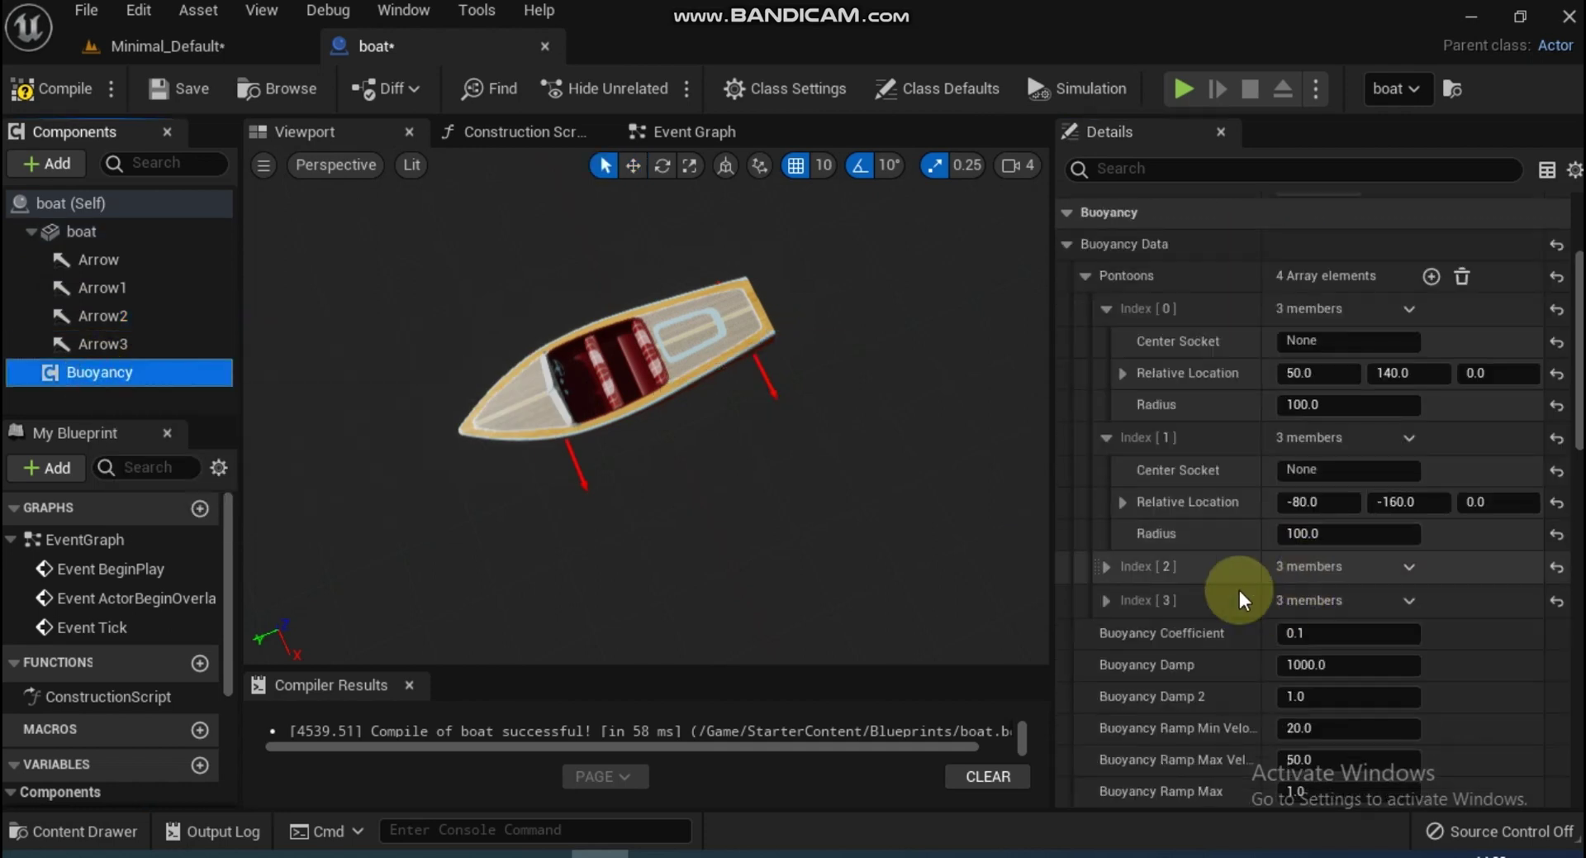
{"action": "left_click", "coordinate": [1107, 568]}
{"action": "right_click", "coordinate": [1276, 634]}
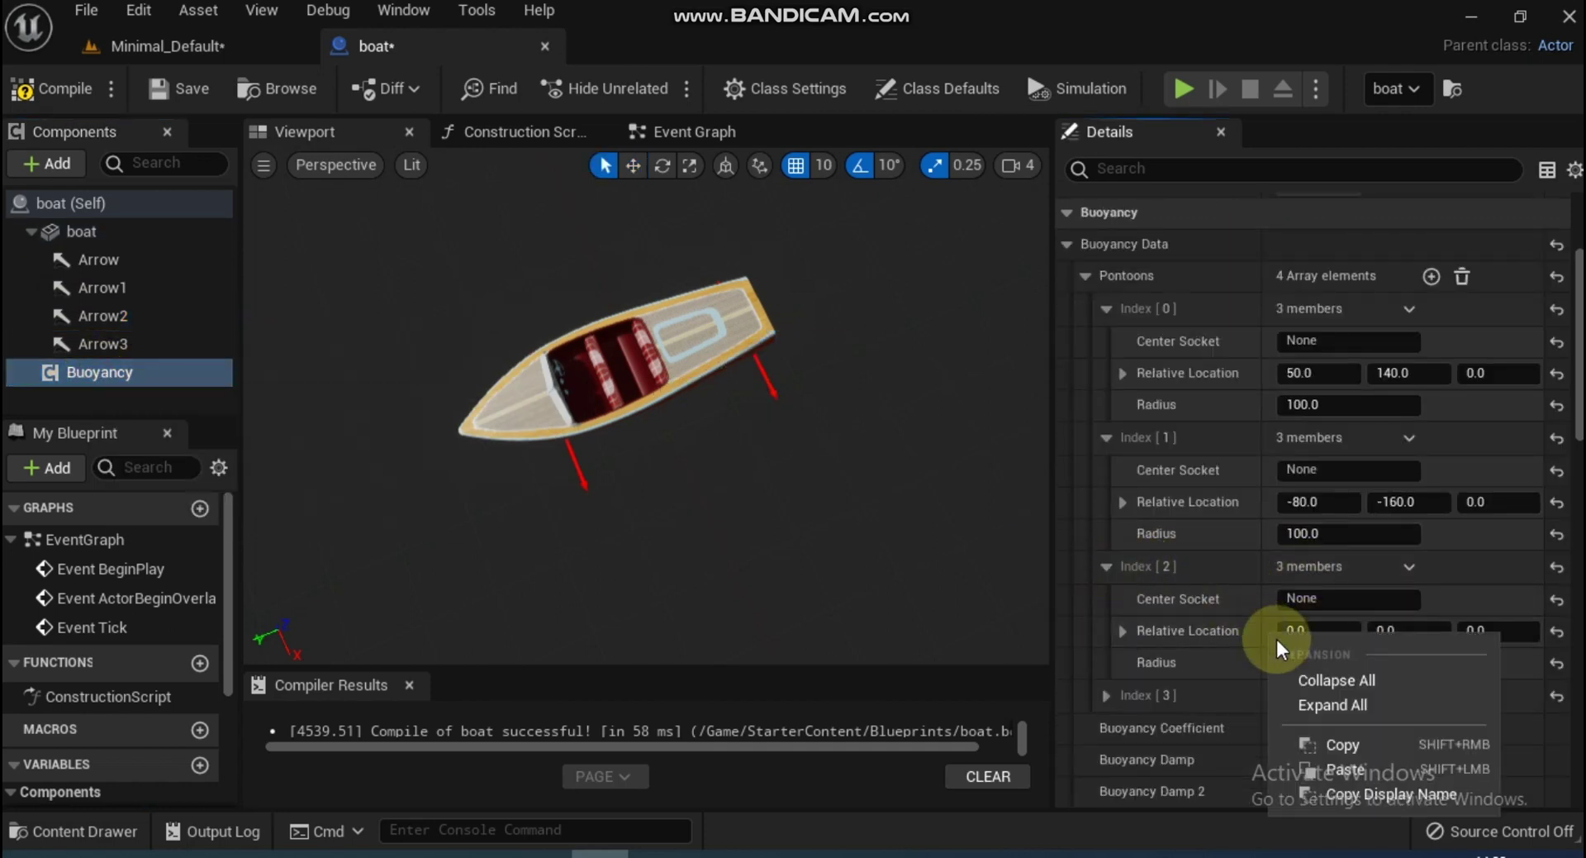
{"action": "left_click", "coordinate": [1337, 772]}
Copy Arrow3's location, -90, 140, 0, into the fourth pontoon
{"action": "left_click", "coordinate": [91, 344]}
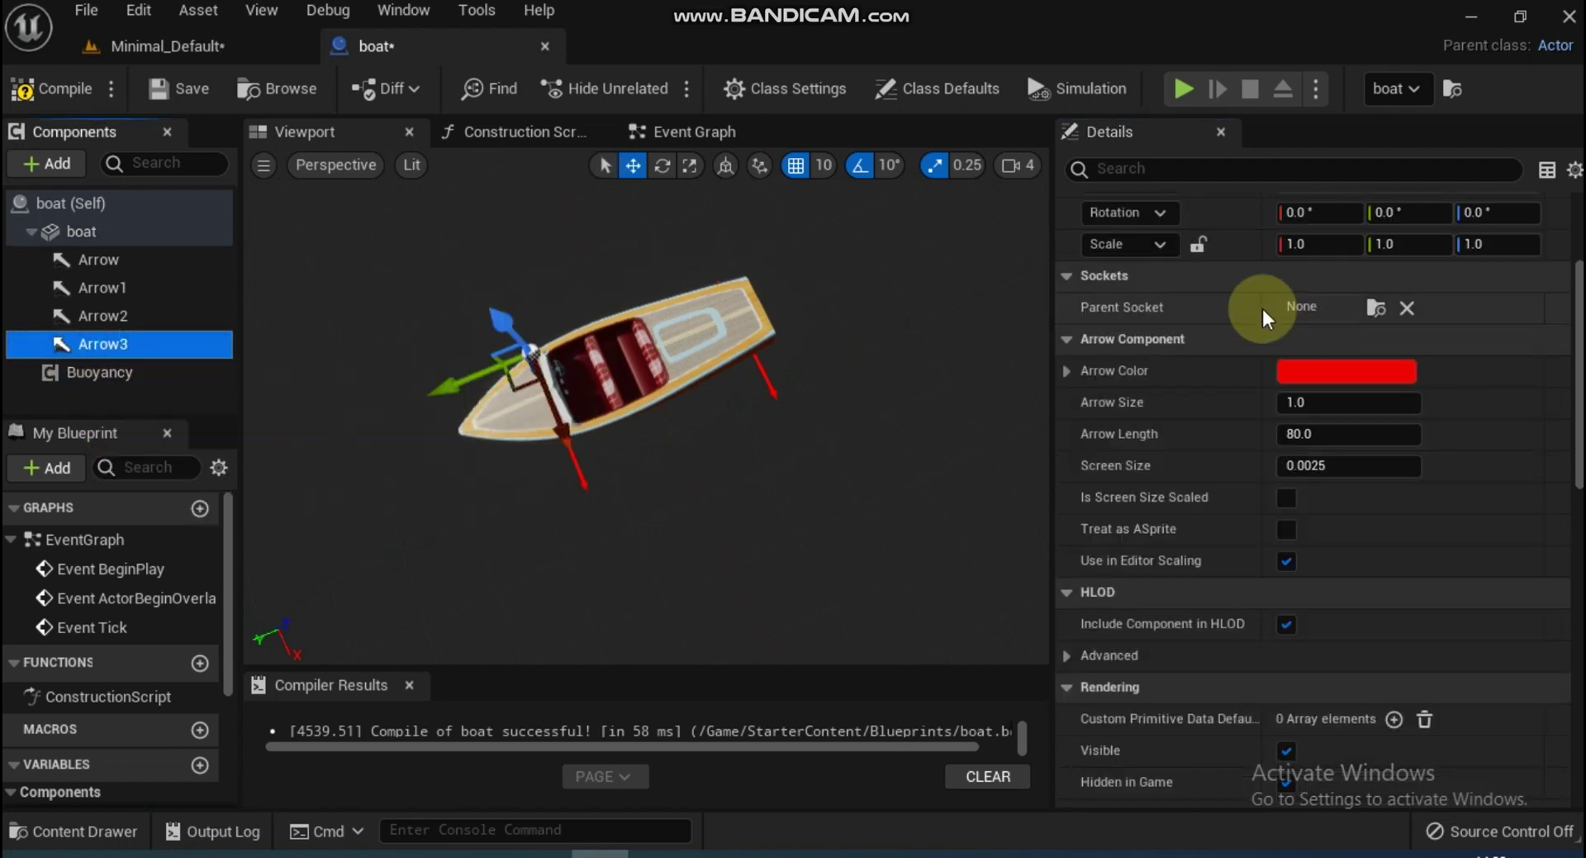
{"action": "scroll", "coordinate": [1247, 289], "scroll_direction": "up", "scroll_amount": 3}
{"action": "right_click", "coordinate": [1239, 329]}
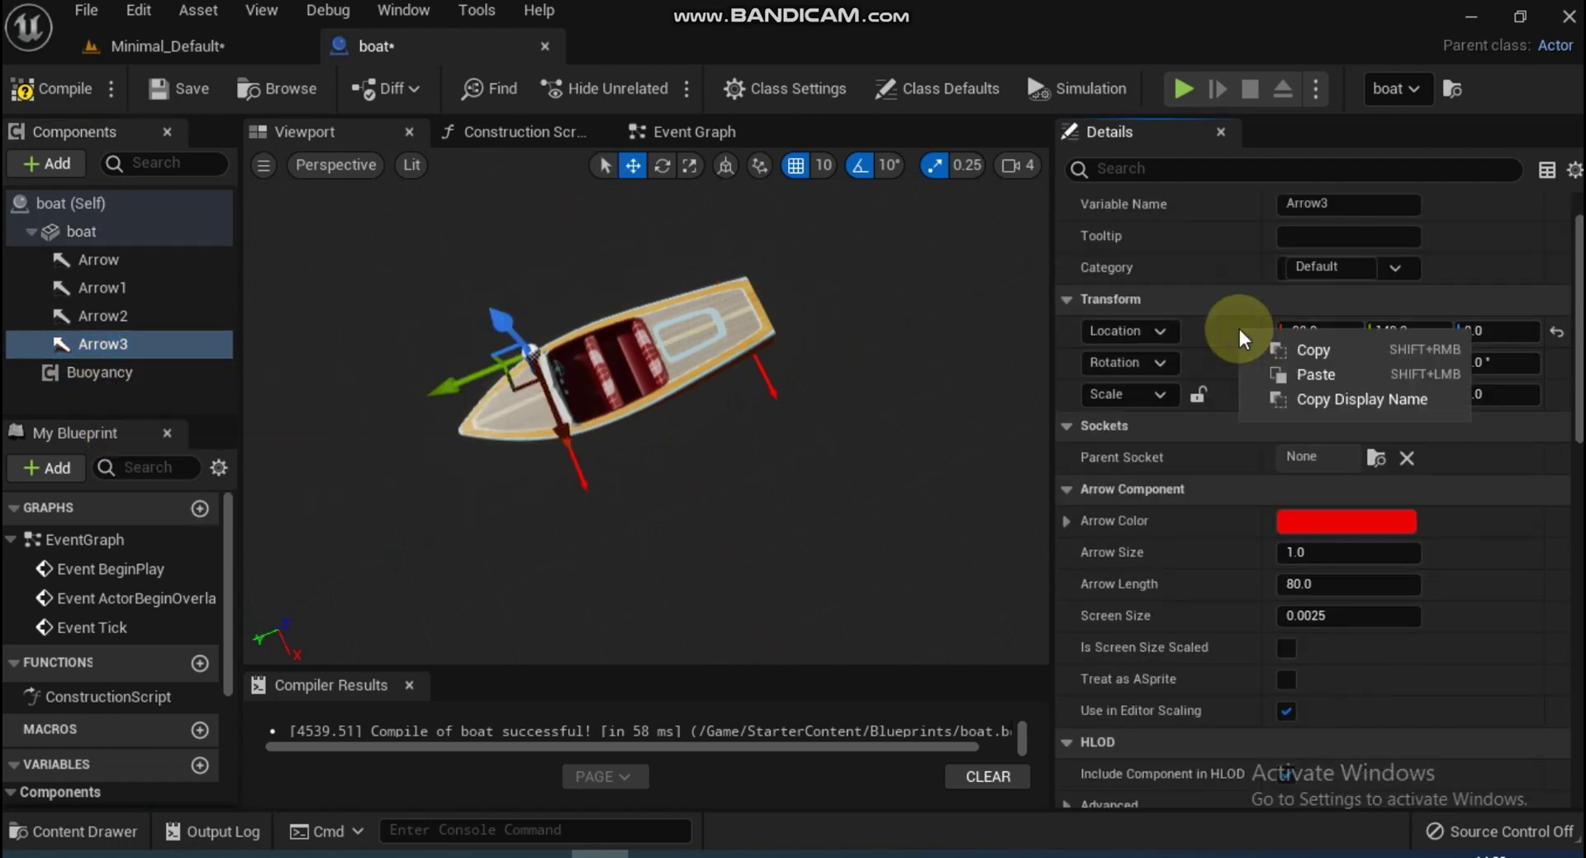
{"action": "left_click", "coordinate": [1301, 347]}
{"action": "left_click", "coordinate": [81, 374]}
{"action": "scroll", "coordinate": [1187, 501], "scroll_direction": "down", "scroll_amount": 5}
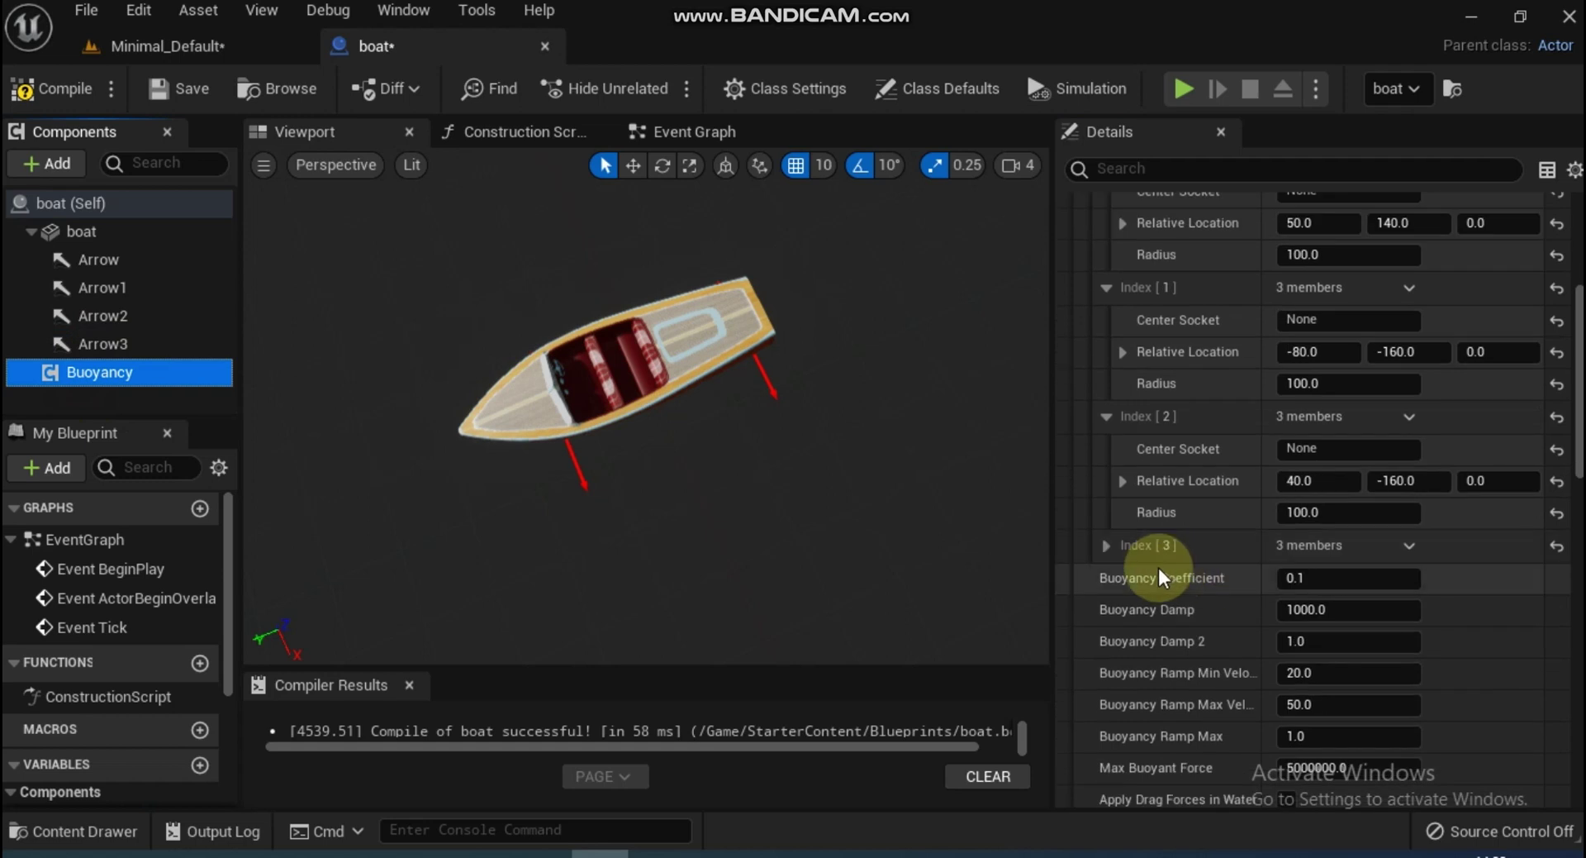
{"action": "left_click", "coordinate": [1107, 545]}
{"action": "right_click", "coordinate": [1251, 611]}
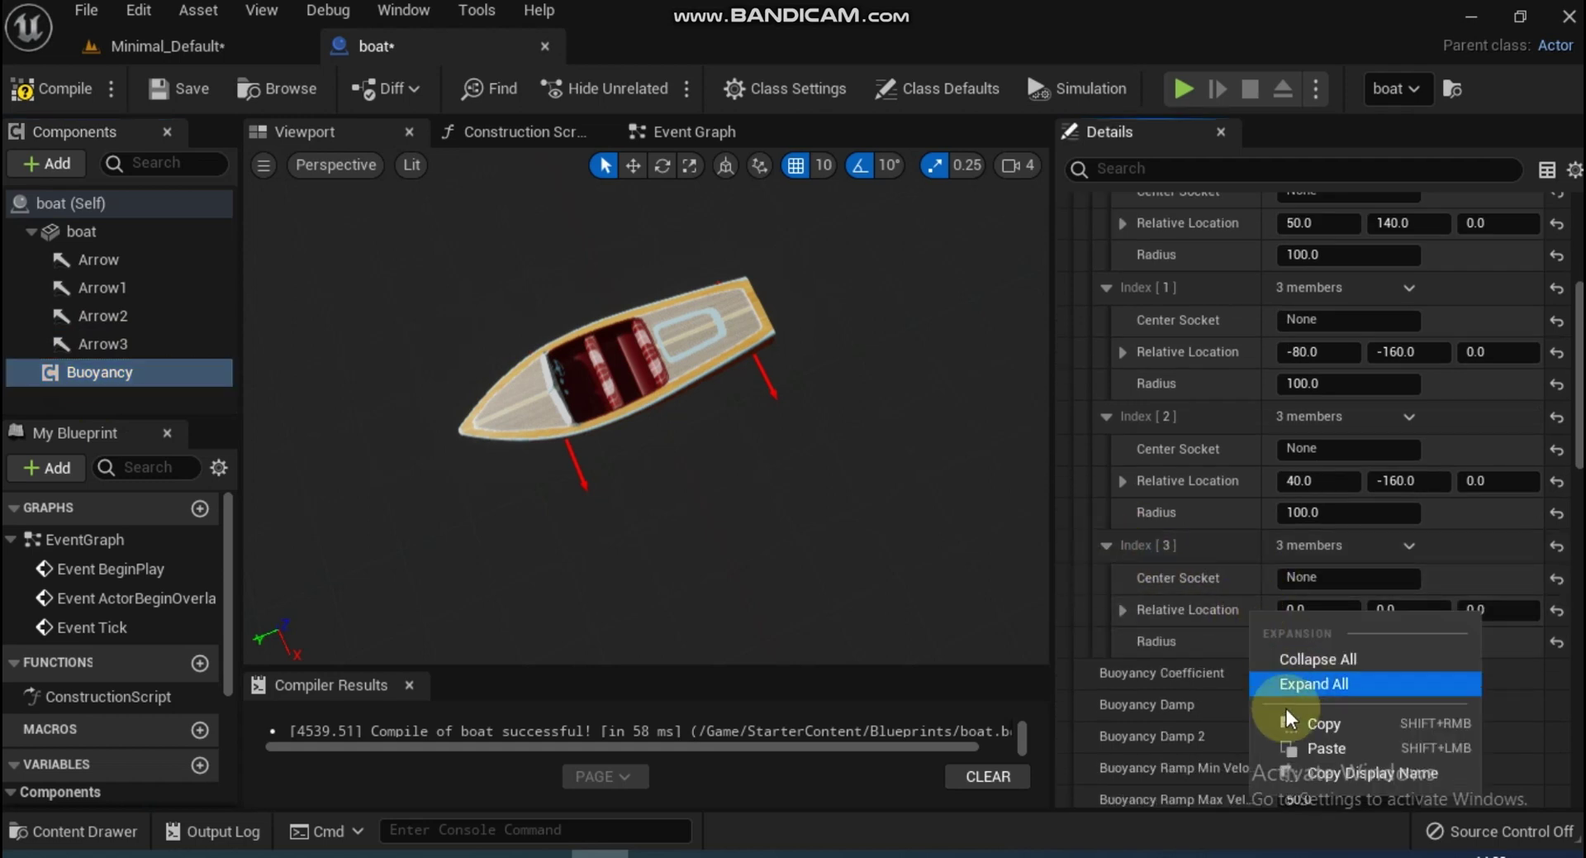
{"action": "left_click", "coordinate": [1306, 746]}
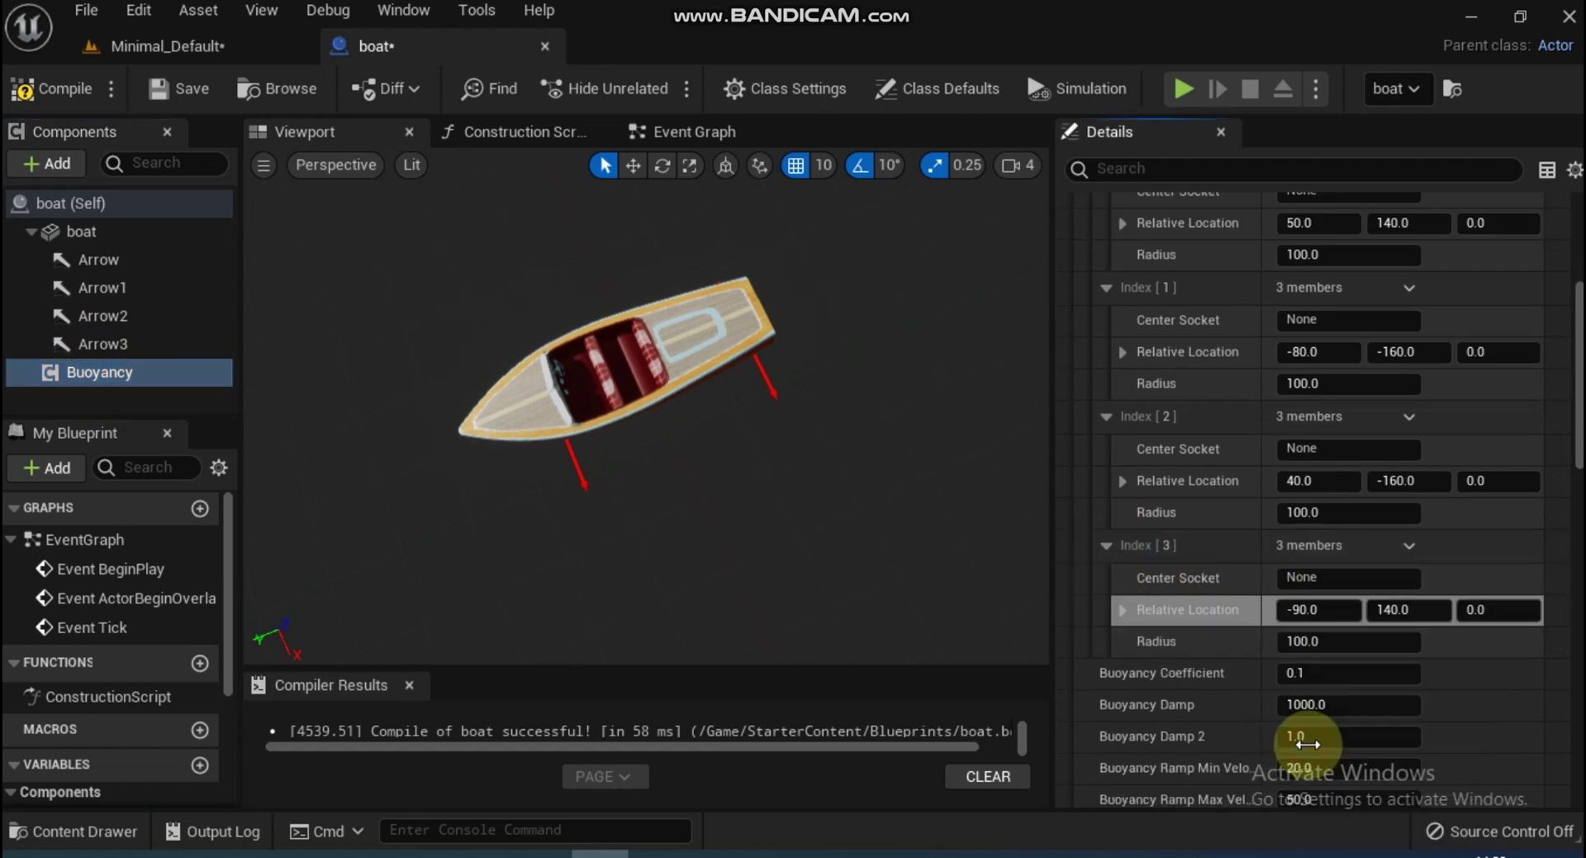
Compile the boat Blueprint and select the boat in the Minimal_Default level
{"action": "left_click", "coordinate": [36, 90]}
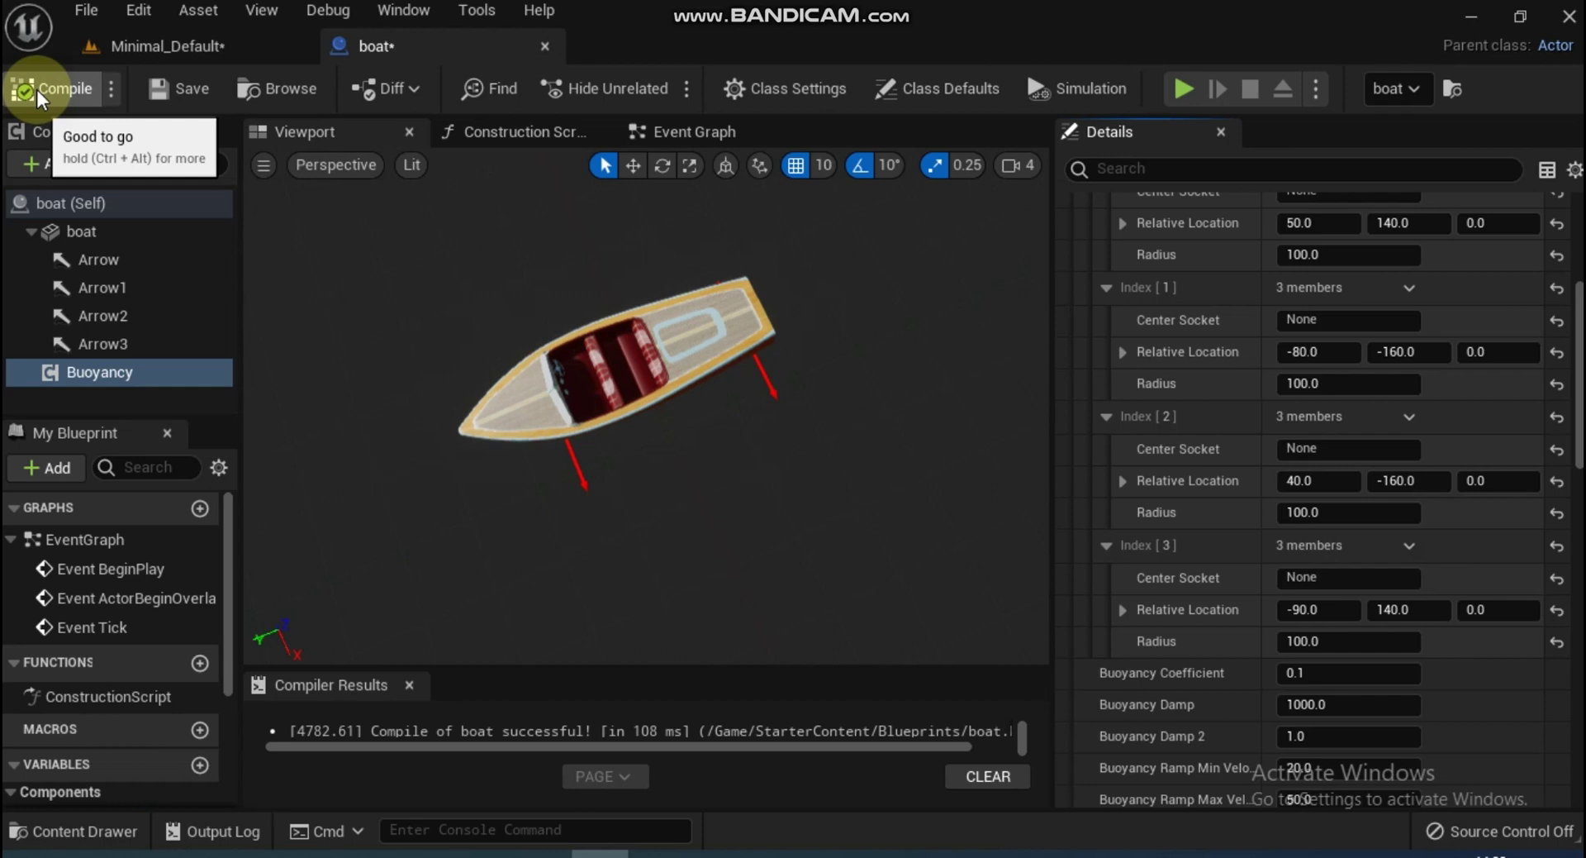
{"action": "left_click", "coordinate": [162, 48]}
{"action": "left_click", "coordinate": [577, 281]}
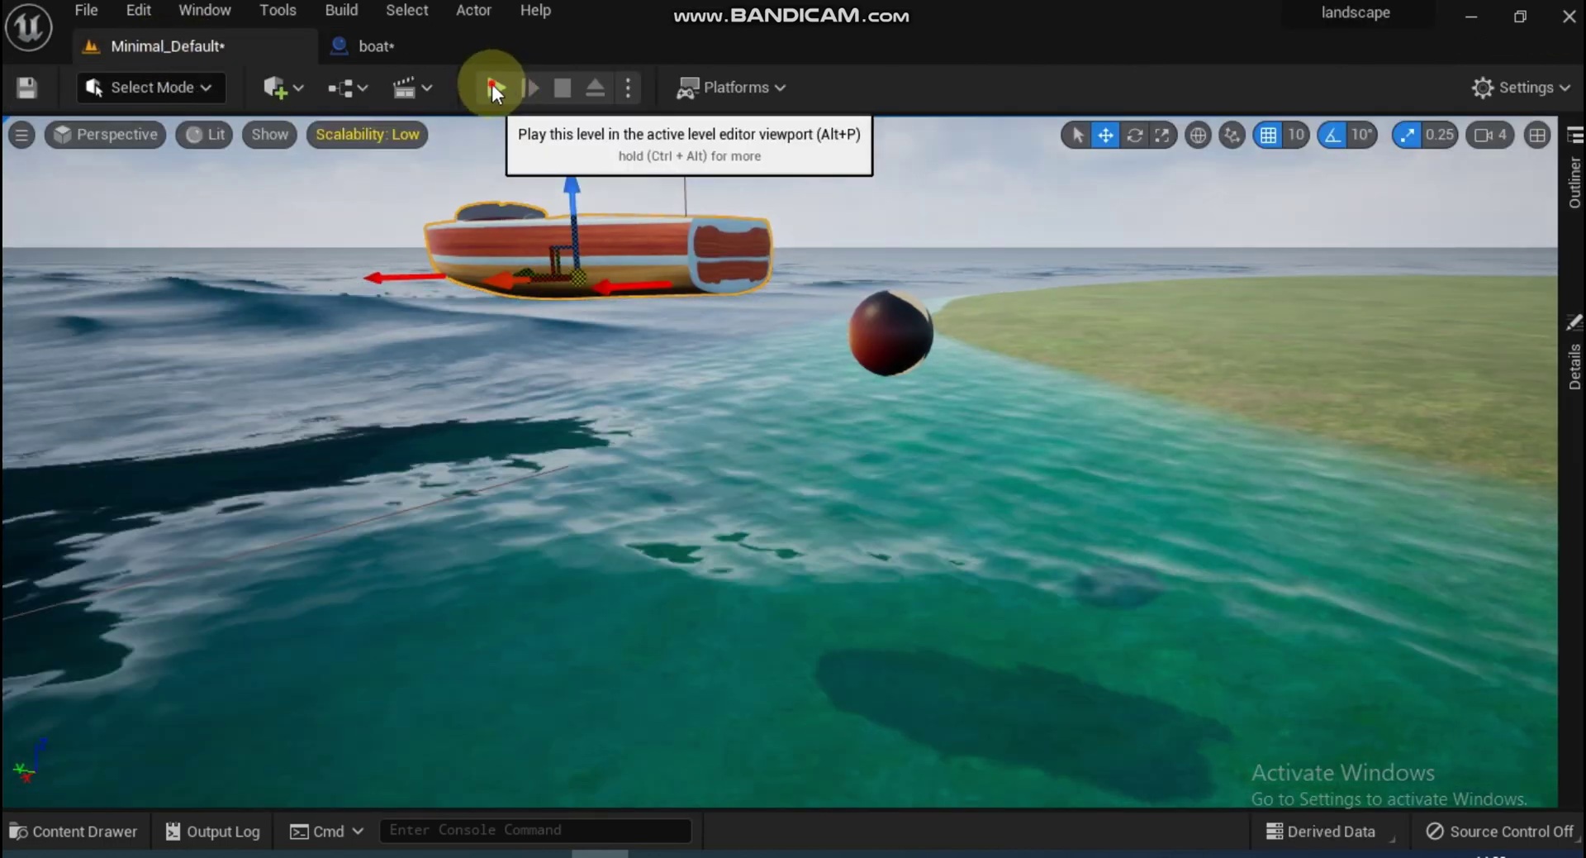
Start a Play session to watch the boat float on the ocean waves
{"action": "left_click", "coordinate": [493, 86]}
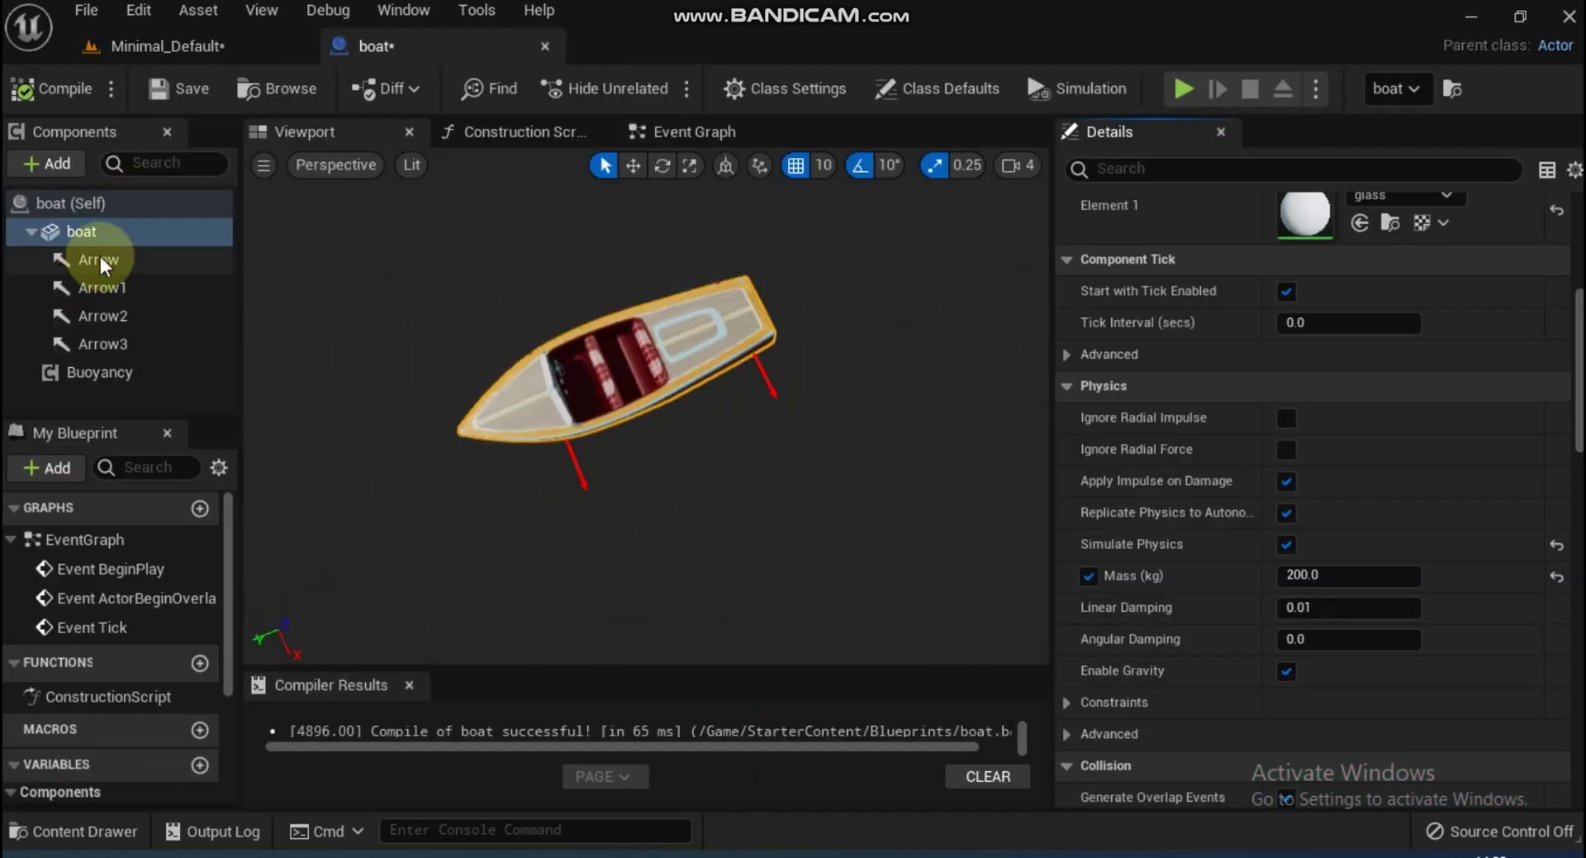
Delete the Arrow, Arrow1, Arrow3 and Arrow2 components from the boat Blueprint
{"action": "left_click", "coordinate": [101, 261]}
{"action": "right_click", "coordinate": [101, 260]}
{"action": "left_click", "coordinate": [202, 453]}
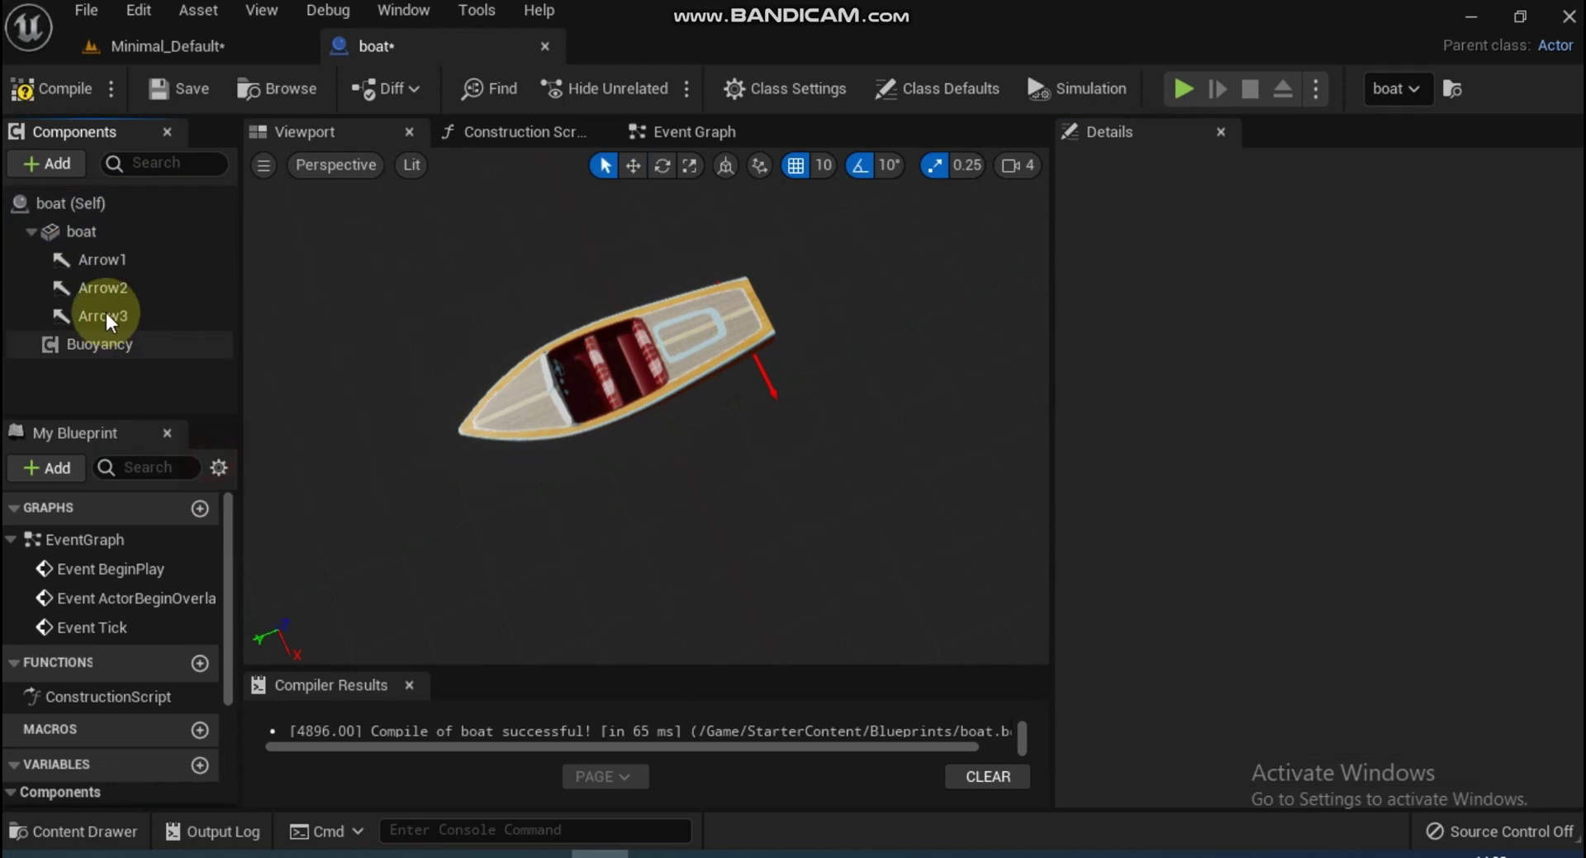
{"action": "right_click", "coordinate": [106, 259]}
{"action": "left_click", "coordinate": [190, 453]}
{"action": "right_click", "coordinate": [112, 279]}
{"action": "left_click", "coordinate": [195, 453]}
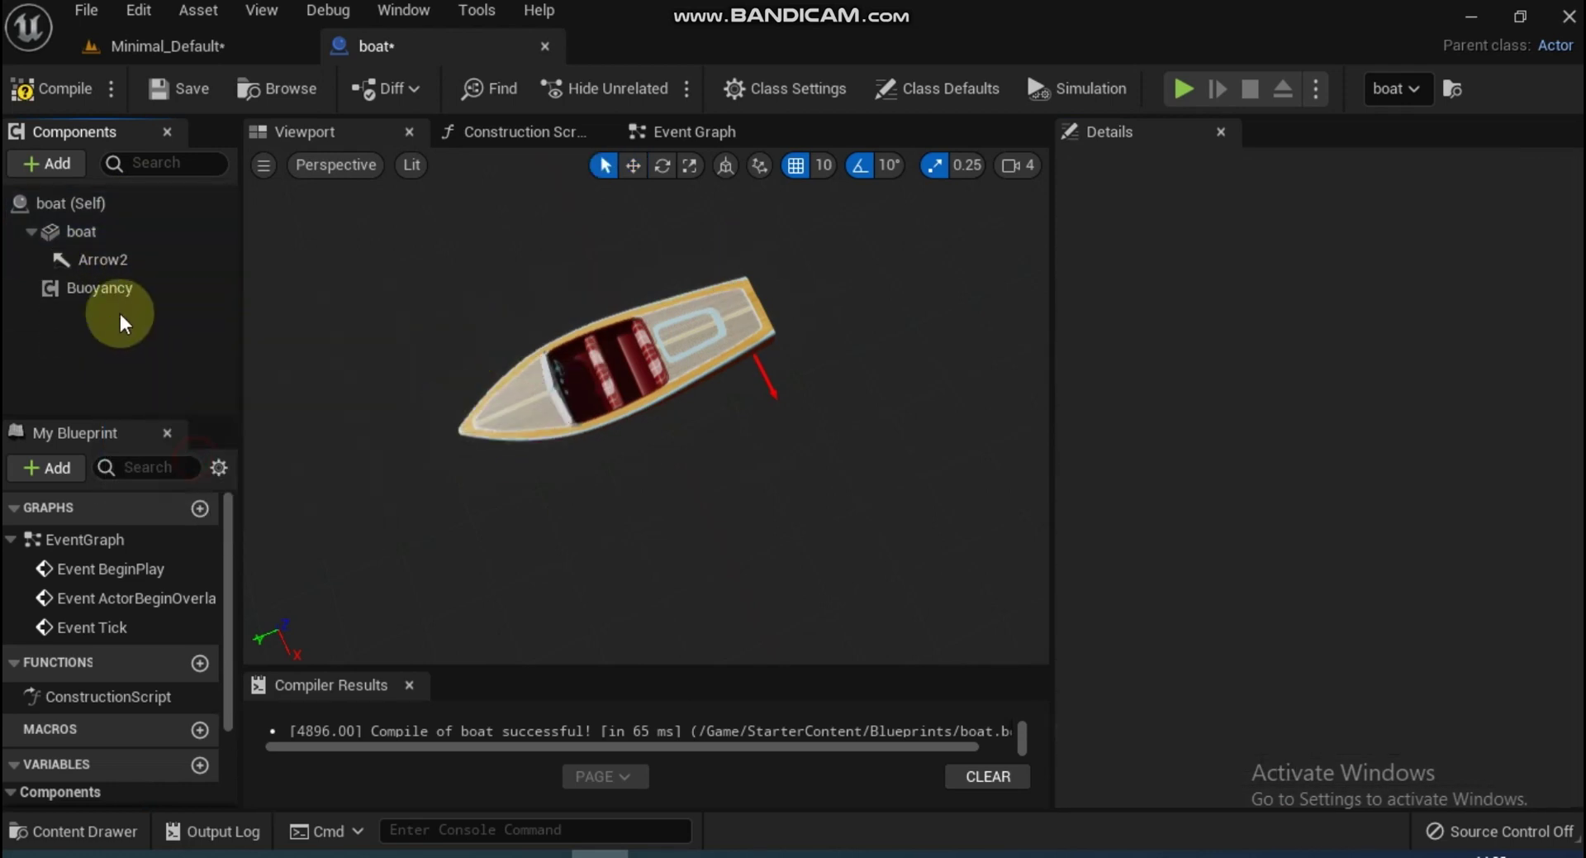
{"action": "right_click", "coordinate": [101, 259]}
{"action": "left_click", "coordinate": [200, 454]}
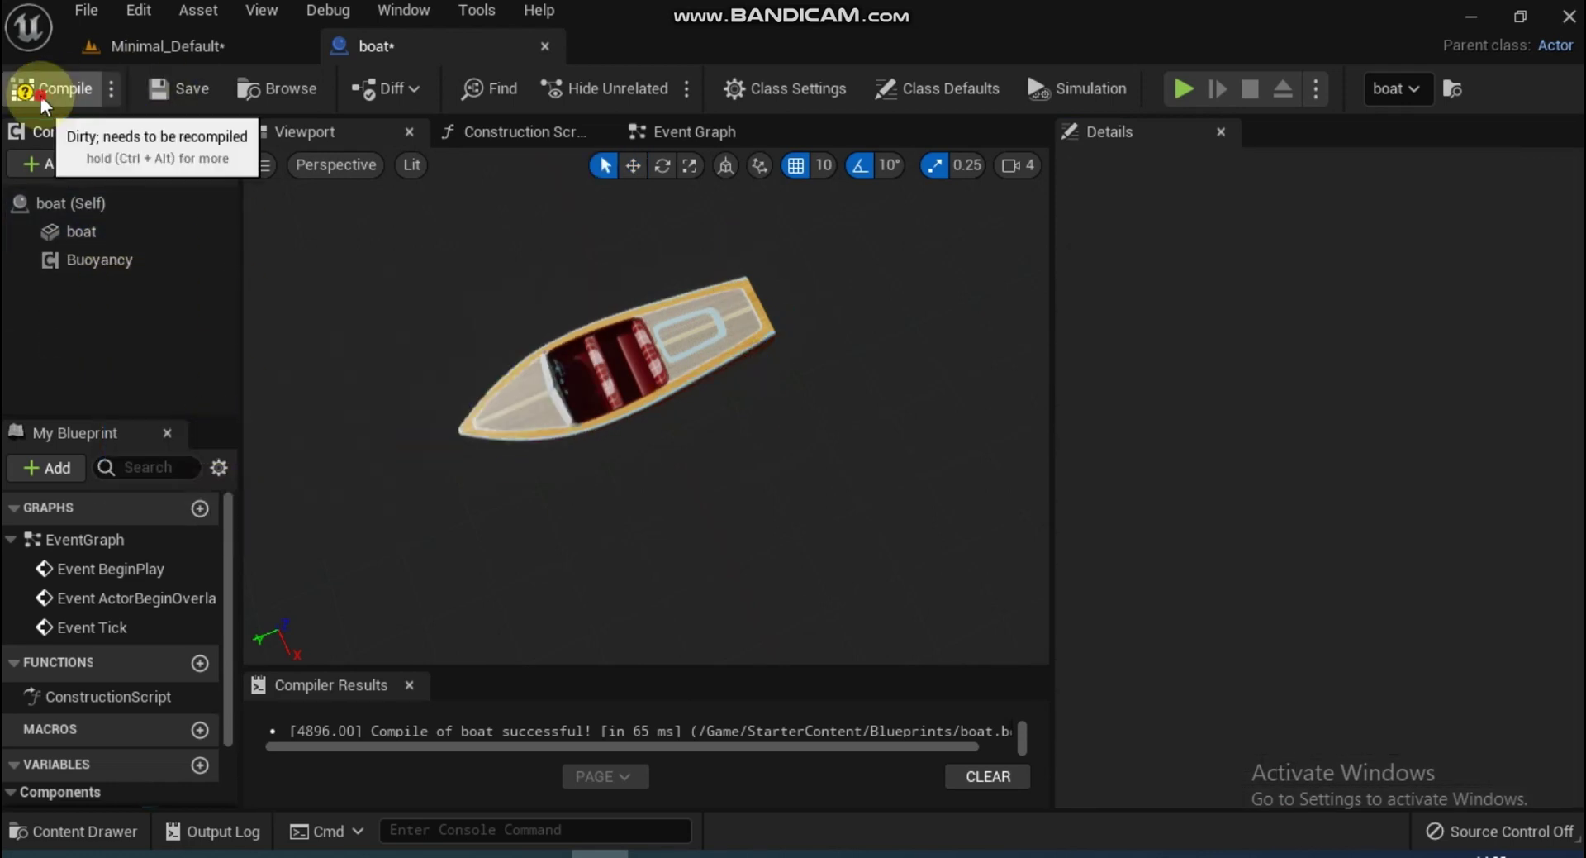
Play-test the boat floating in the Minimal_Default level again, then stop
{"action": "left_click", "coordinate": [170, 48]}
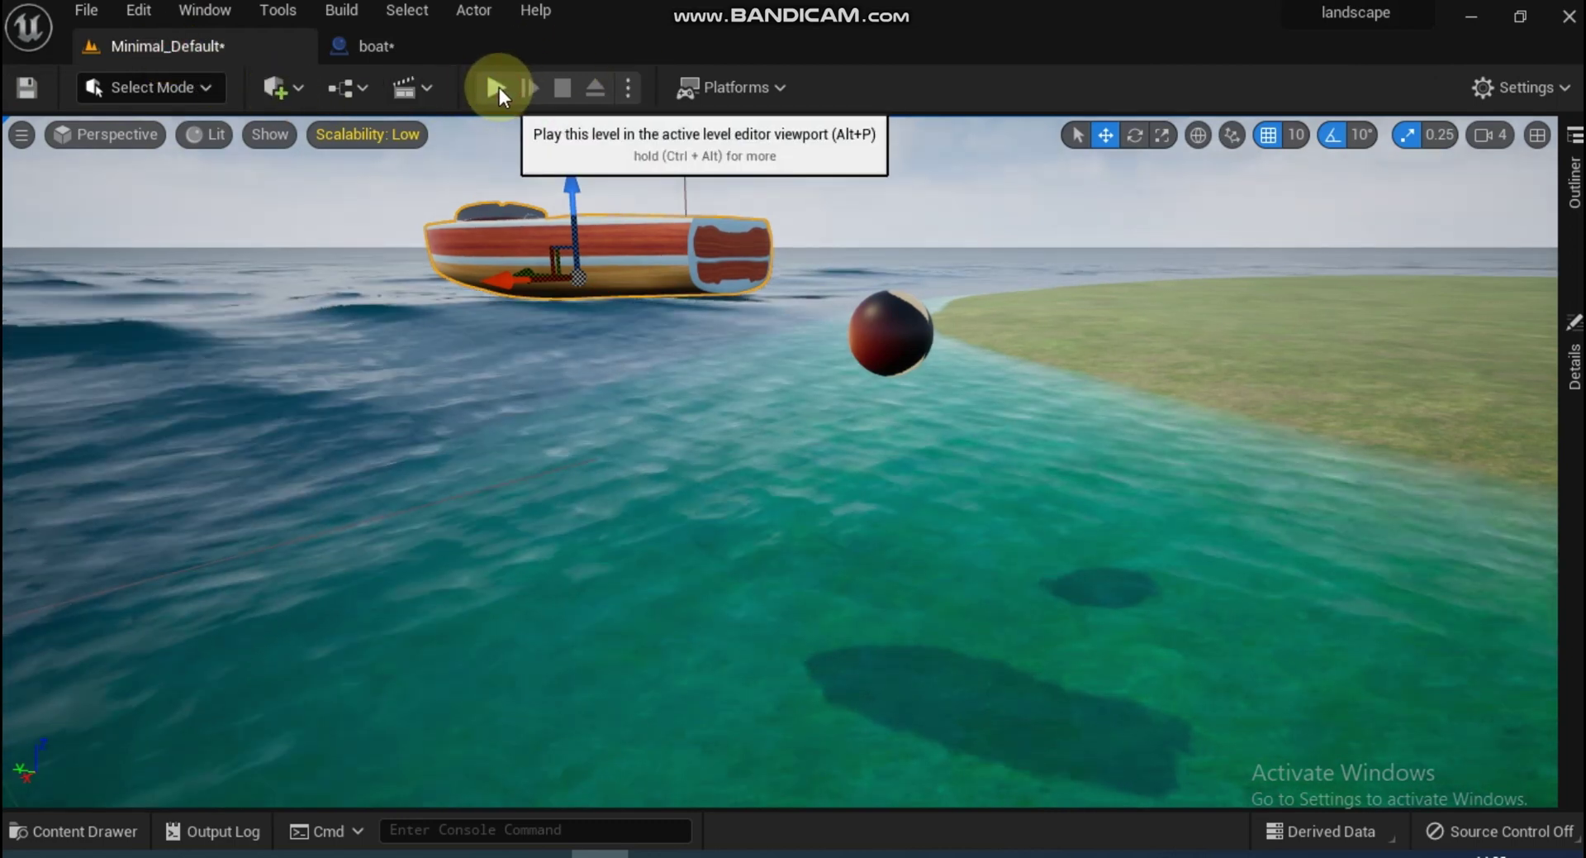
{"action": "left_click", "coordinate": [498, 88]}
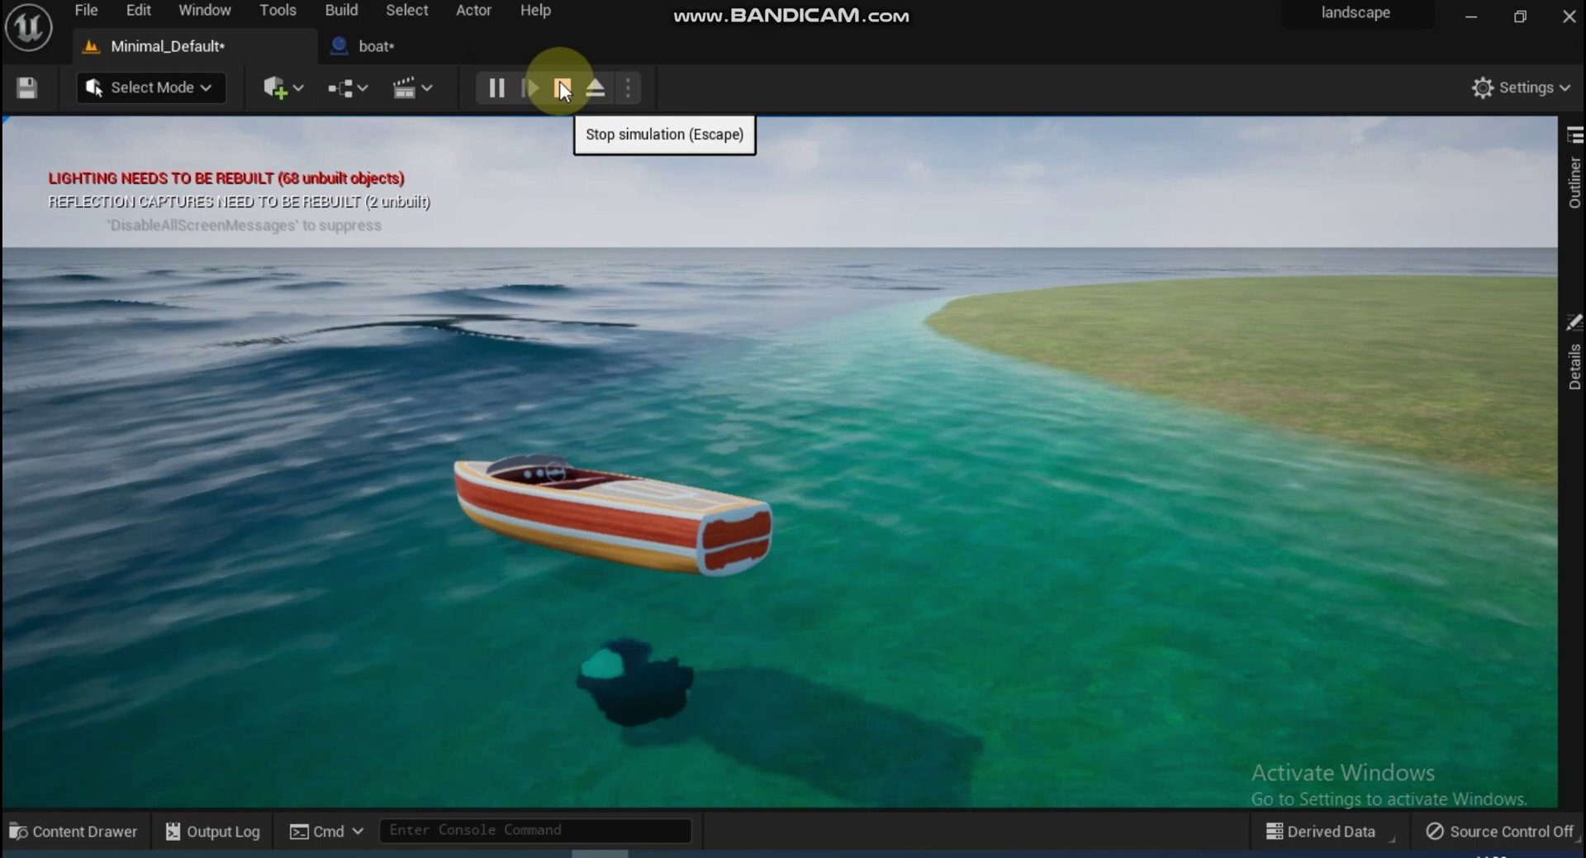
{"action": "left_click", "coordinate": [562, 86]}
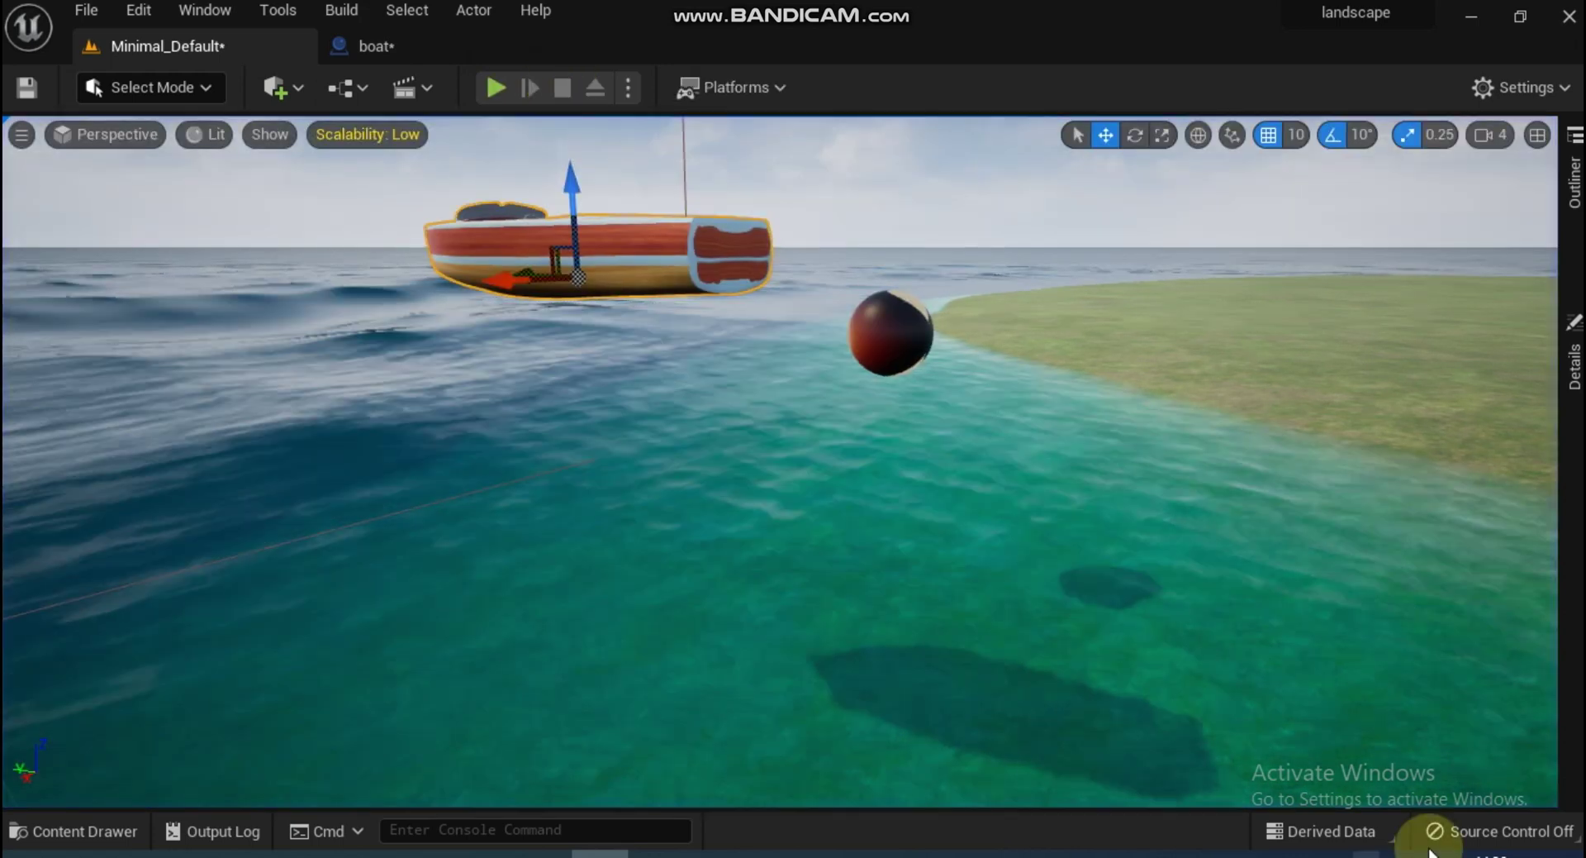